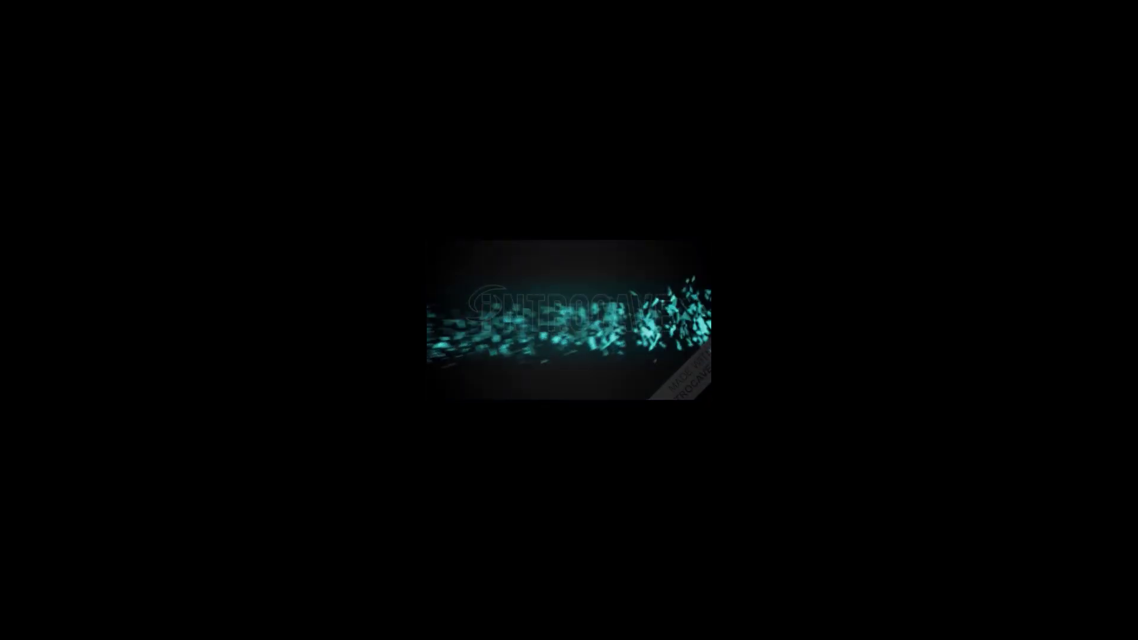
# Step: Create a new document 4500 px wide and 5400 px high
pyautogui.click(72, 10)
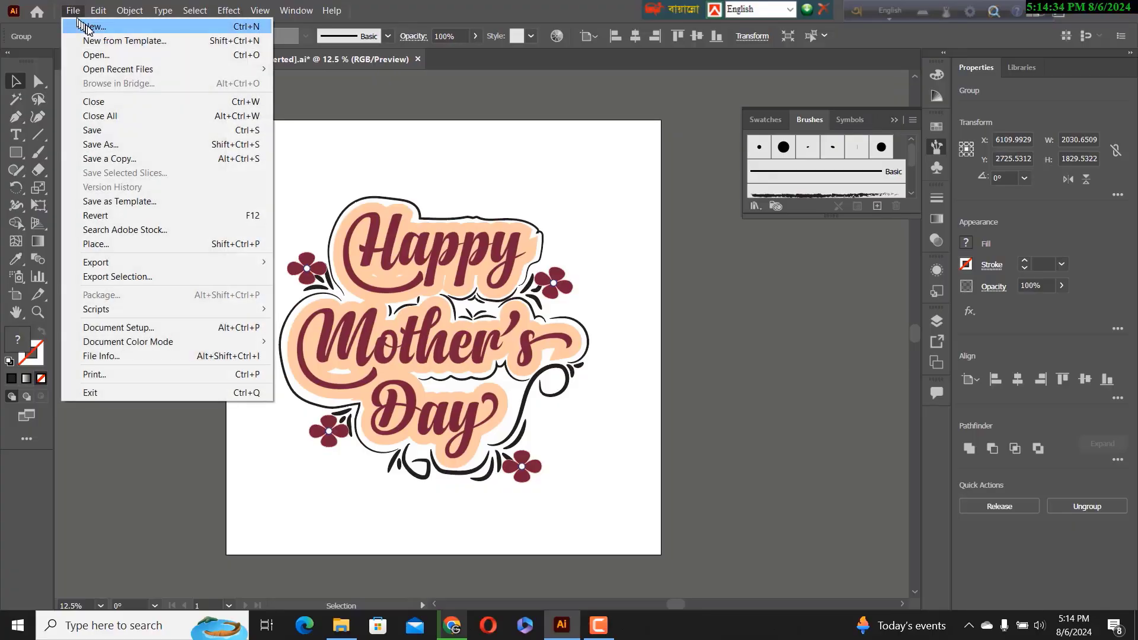
pyautogui.click(89, 26)
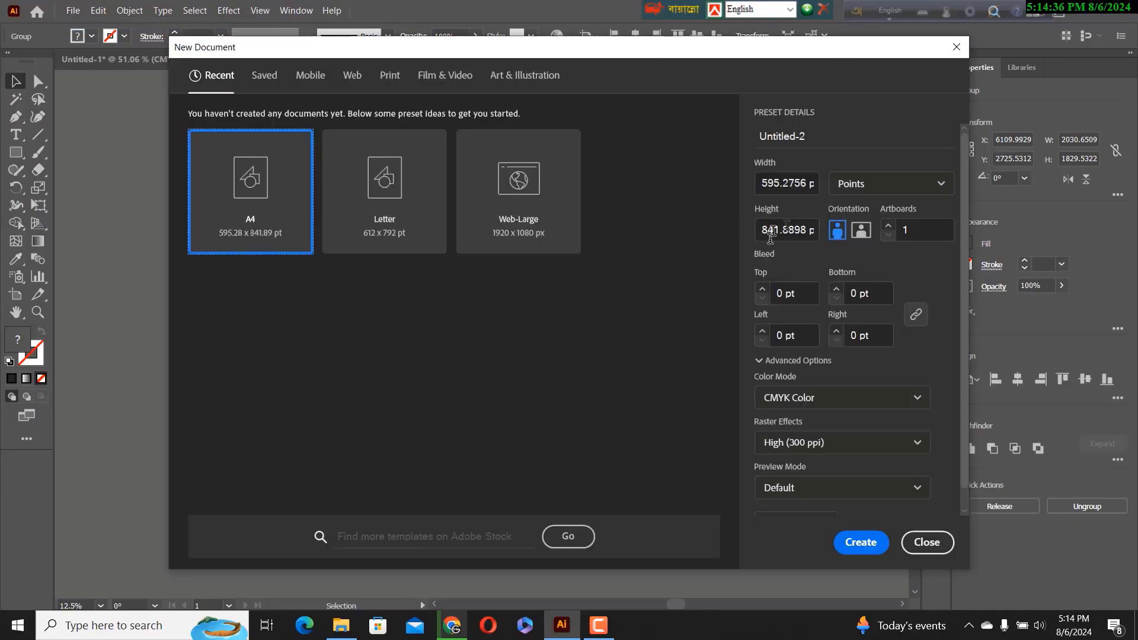
pyautogui.click(807, 180)
pyautogui.write('4')
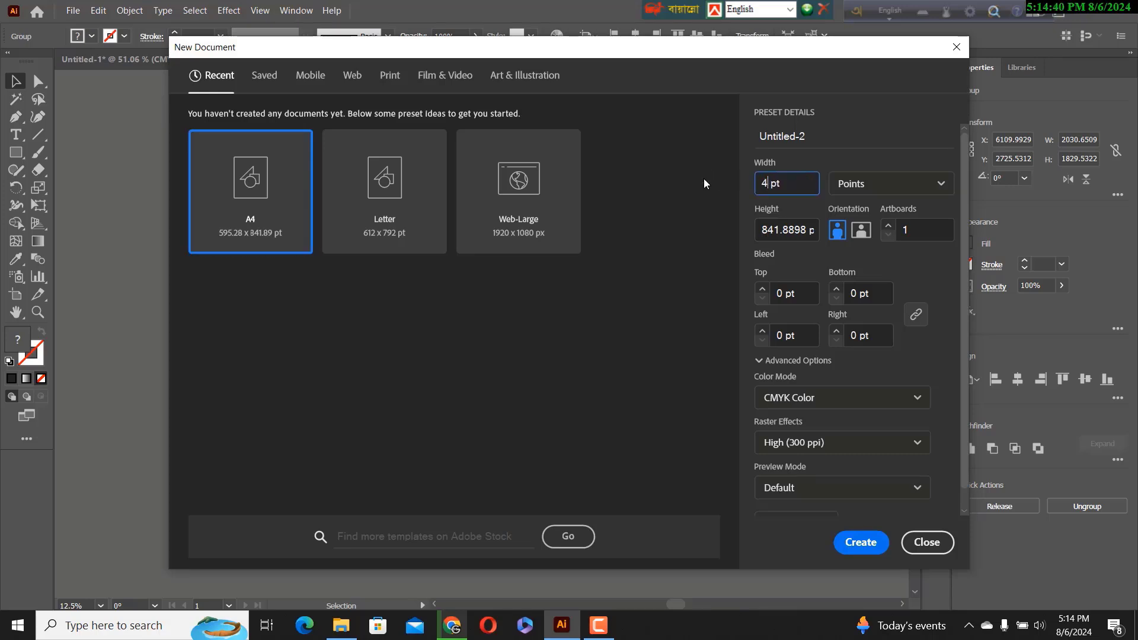
pyautogui.write('500')
pyautogui.click(873, 190)
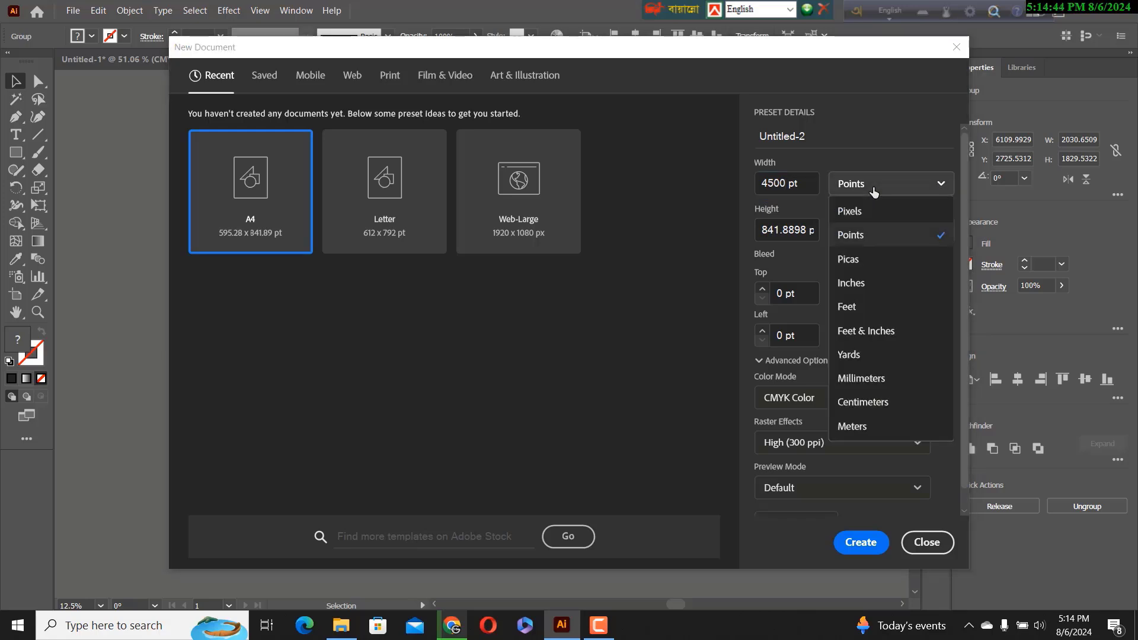
pyautogui.click(855, 214)
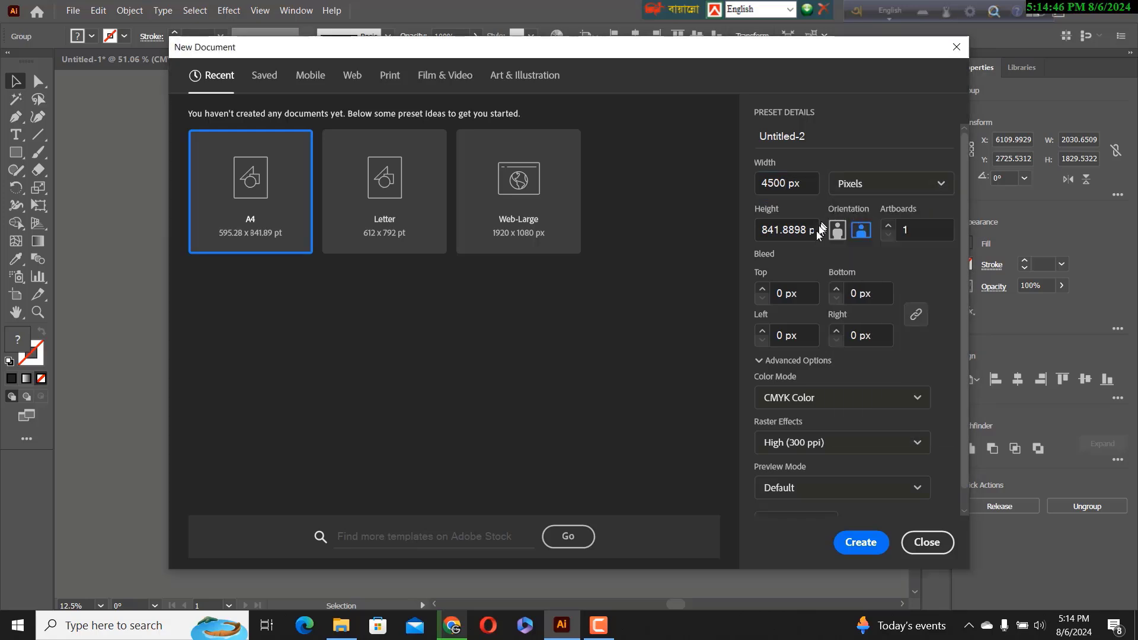
pyautogui.moveTo(812, 231); pyautogui.dragTo(671, 236)
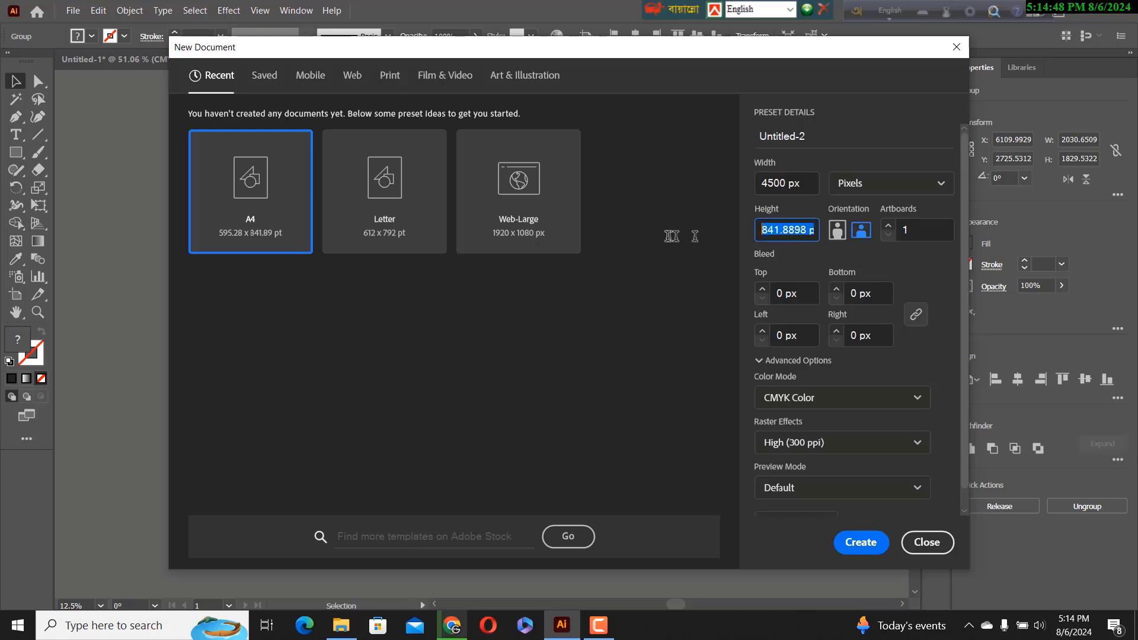
pyautogui.write('5400 ')
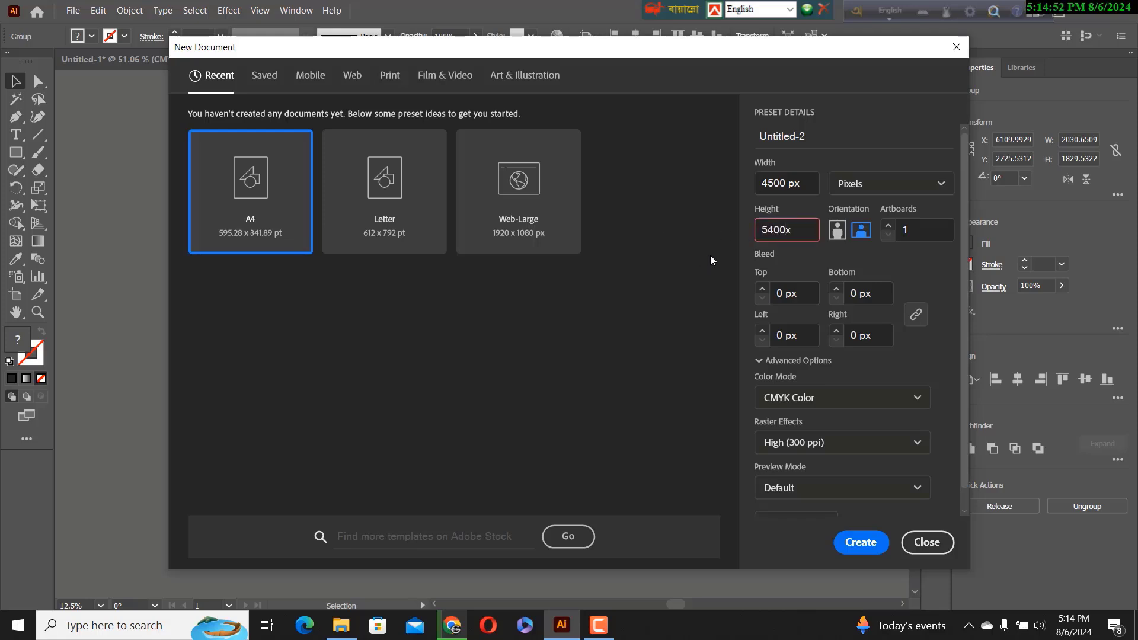
pyautogui.write('p')
pyautogui.press('Left')
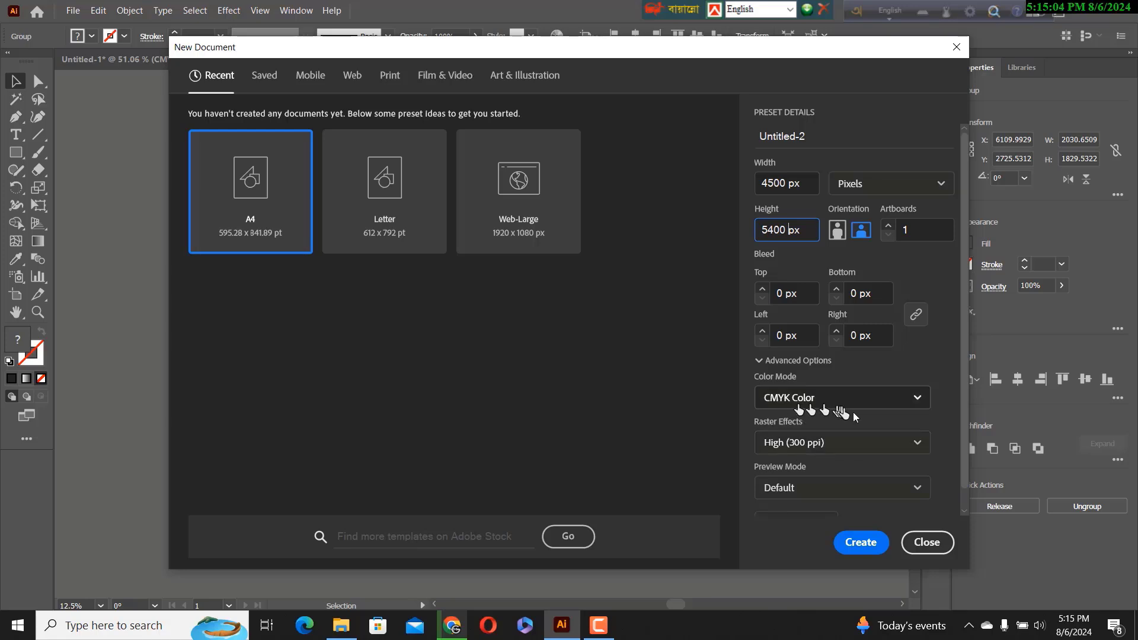
pyautogui.click(876, 549)
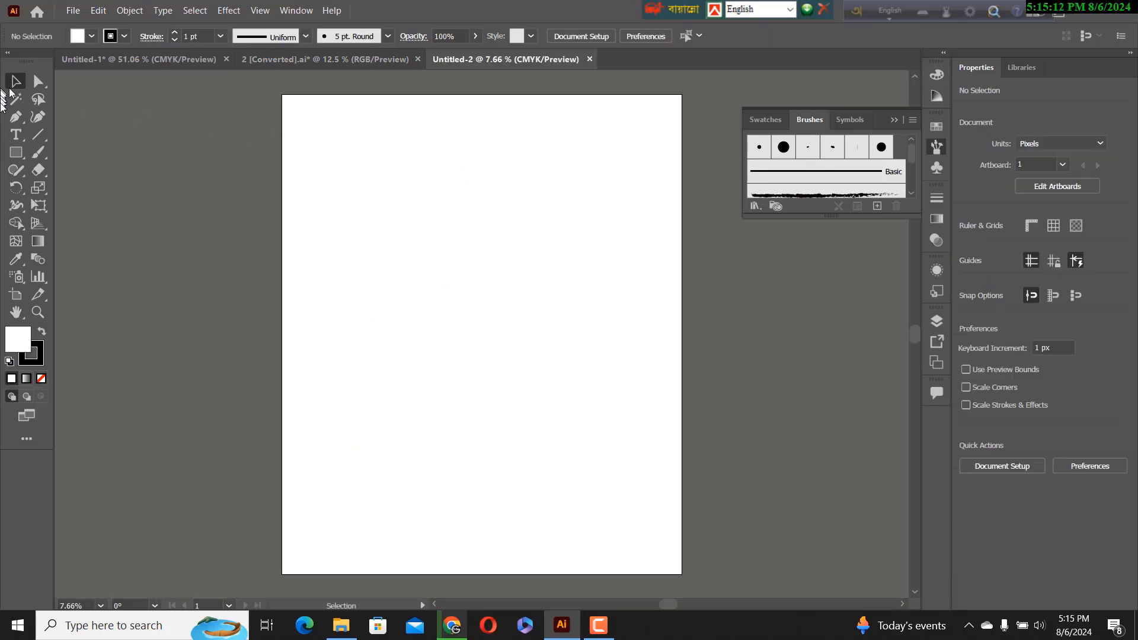
# Step: Add the text "Happy", "mother's" and "Day" on three lines and set the word "Happy" in the Anydore font
pyautogui.click(16, 135)
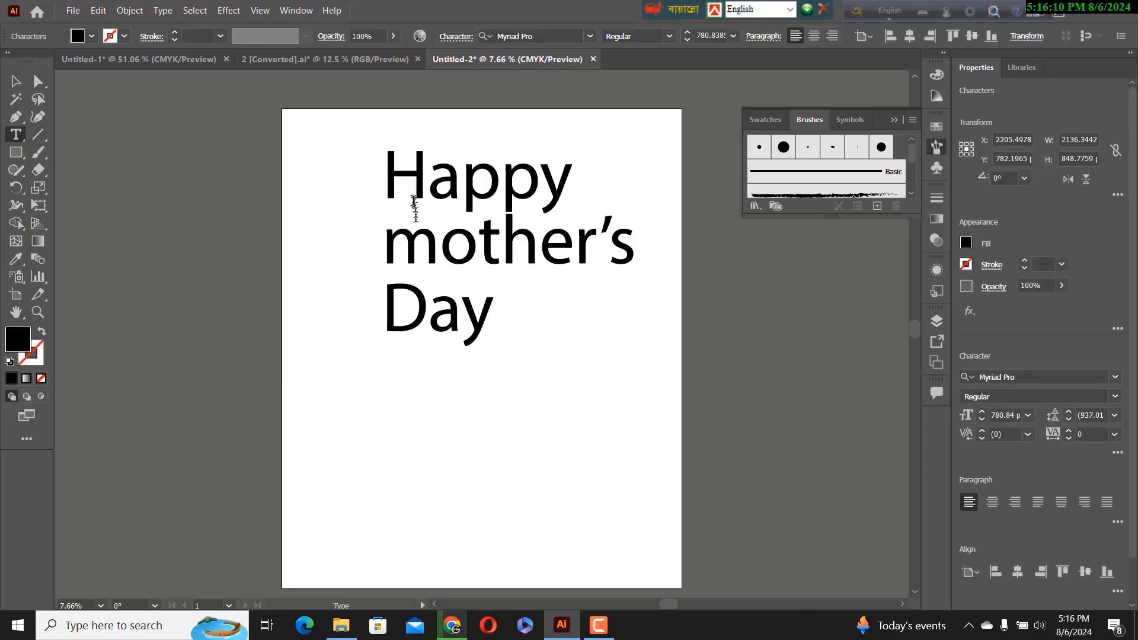
pyautogui.click(414, 208)
pyautogui.moveTo(391, 175); pyautogui.dragTo(566, 195)
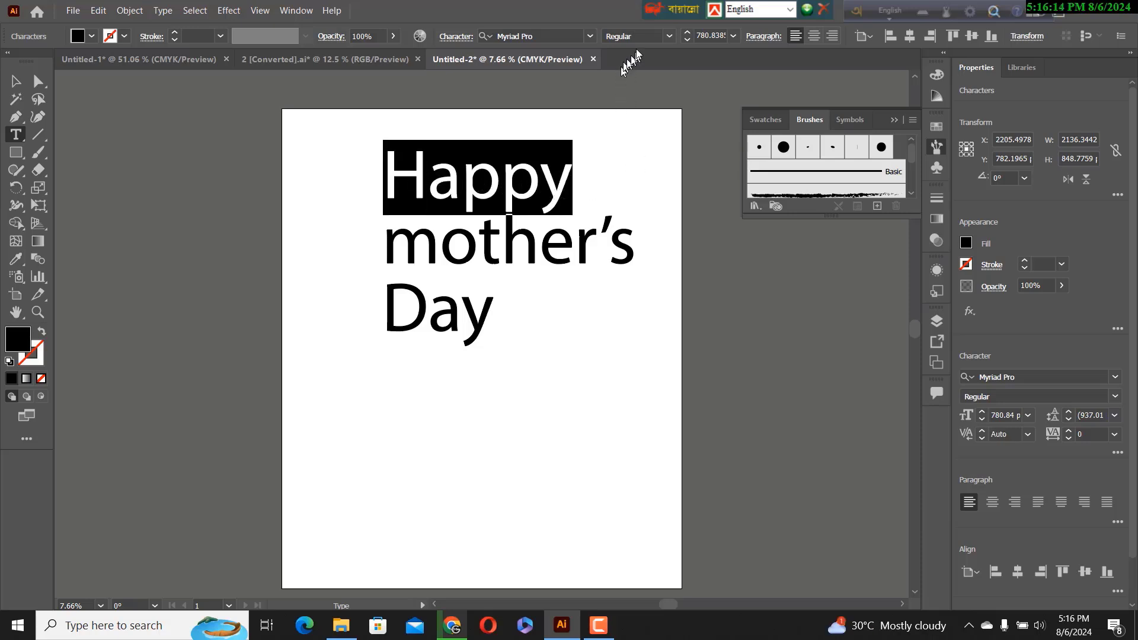
pyautogui.click(590, 36)
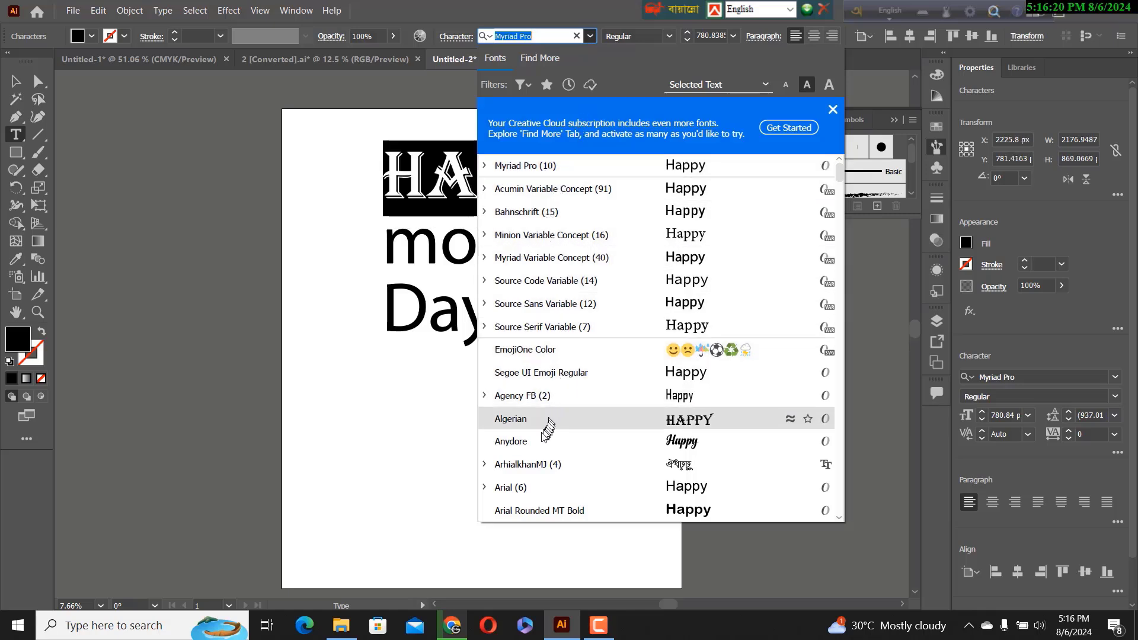
pyautogui.click(514, 446)
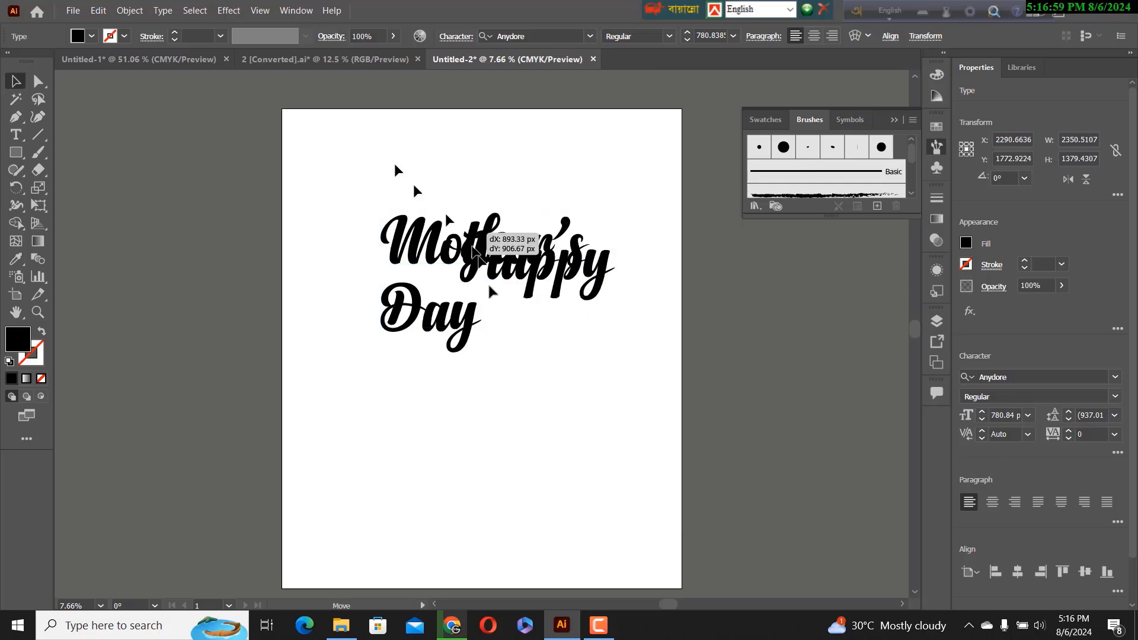
# Step: Align the three text lines Happy, Mother's and Day to each other by their horizontal centers
pyautogui.moveTo(427, 237); pyautogui.dragTo(500, 321)
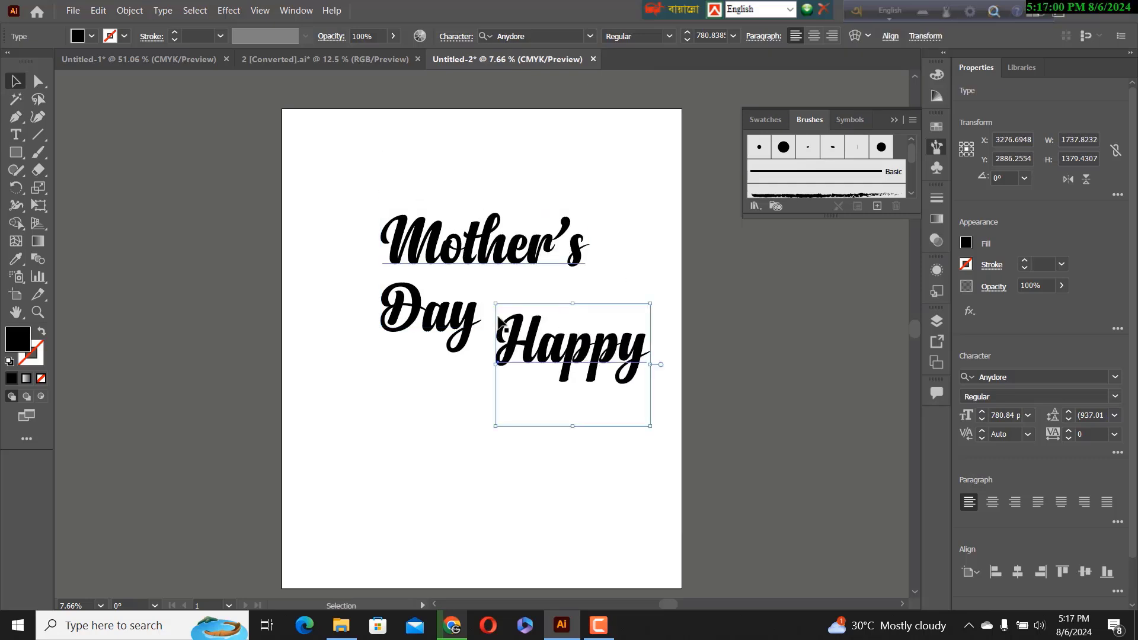
pyautogui.hotkey('ctrl', 'z')
pyautogui.moveTo(360, 137); pyautogui.dragTo(507, 338)
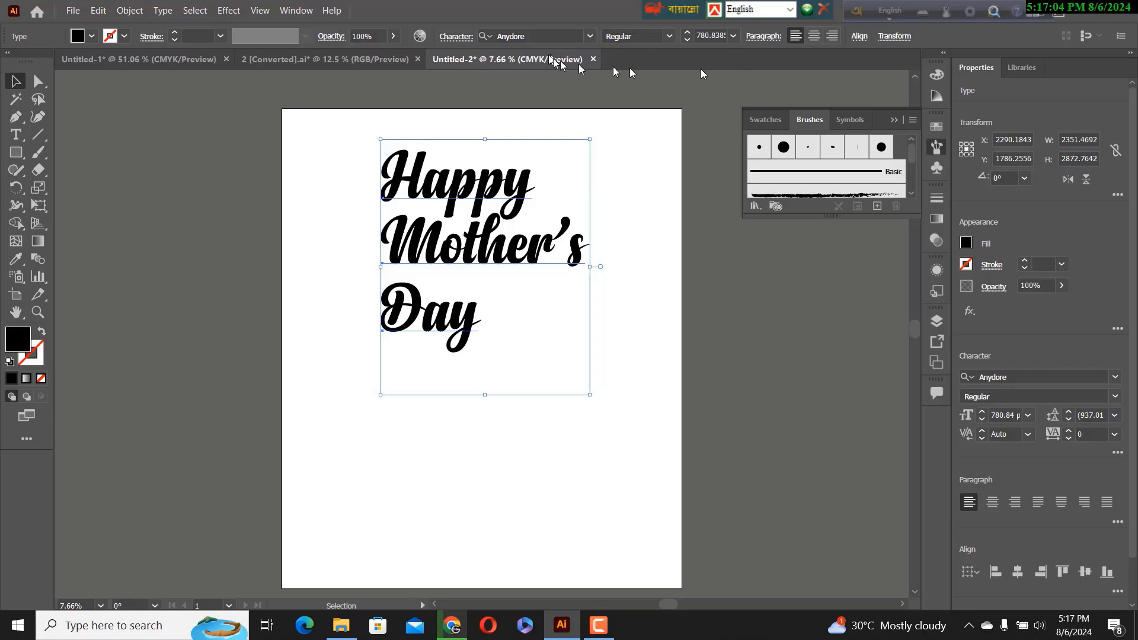
pyautogui.click(293, 12)
pyautogui.moveTo(247, 14)
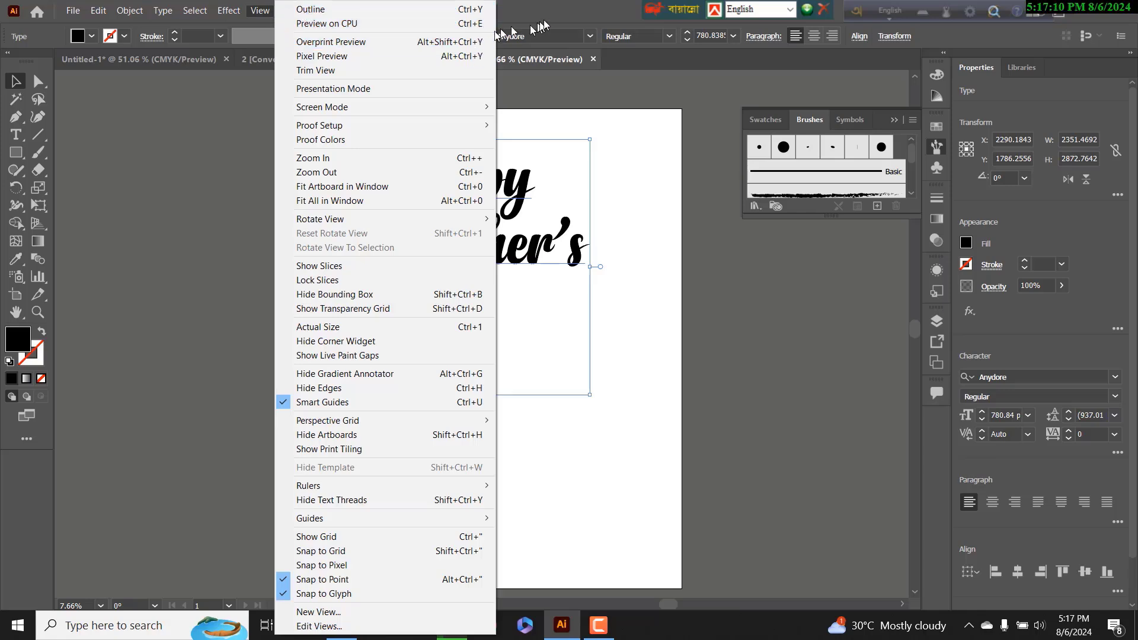
pyautogui.click(550, 13)
pyautogui.click(303, 12)
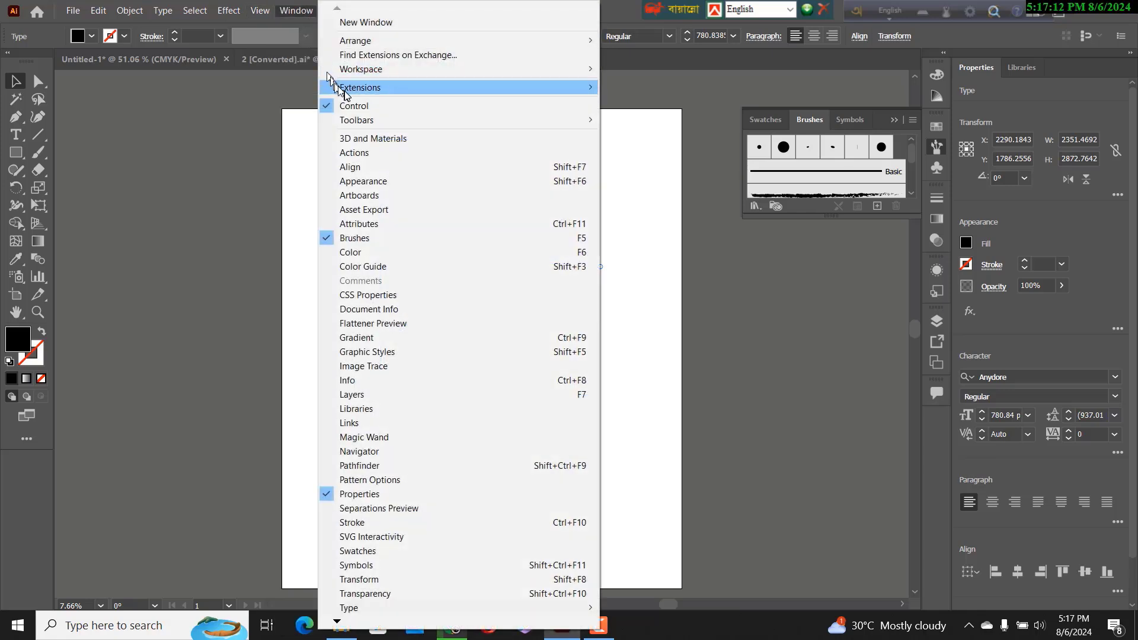
pyautogui.click(368, 166)
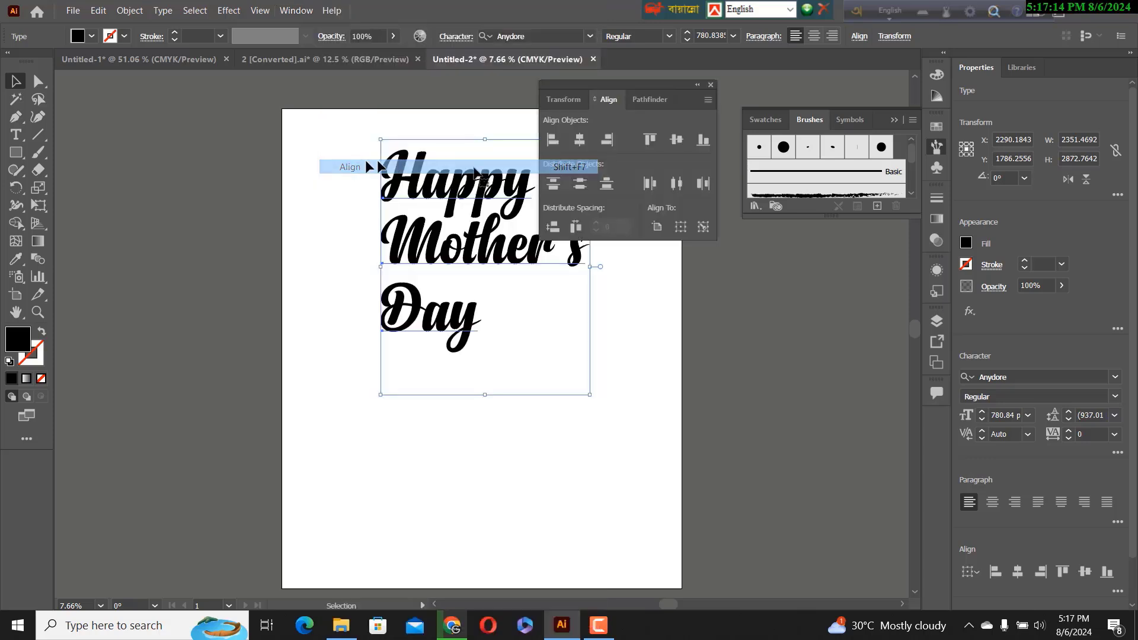
pyautogui.click(579, 143)
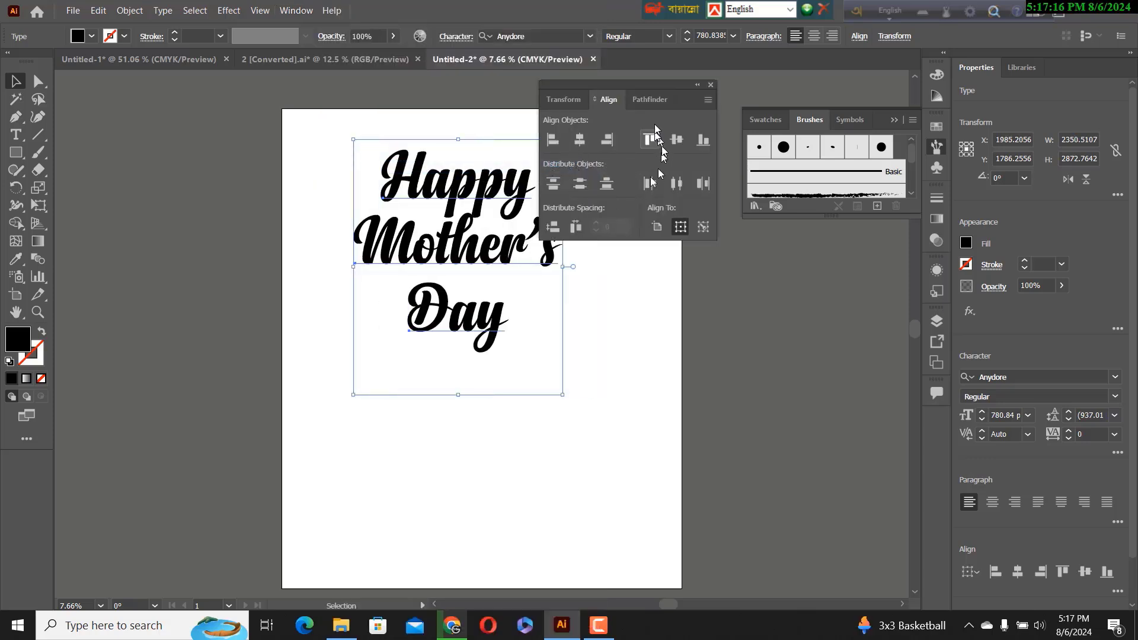
pyautogui.moveTo(671, 93); pyautogui.dragTo(817, 244)
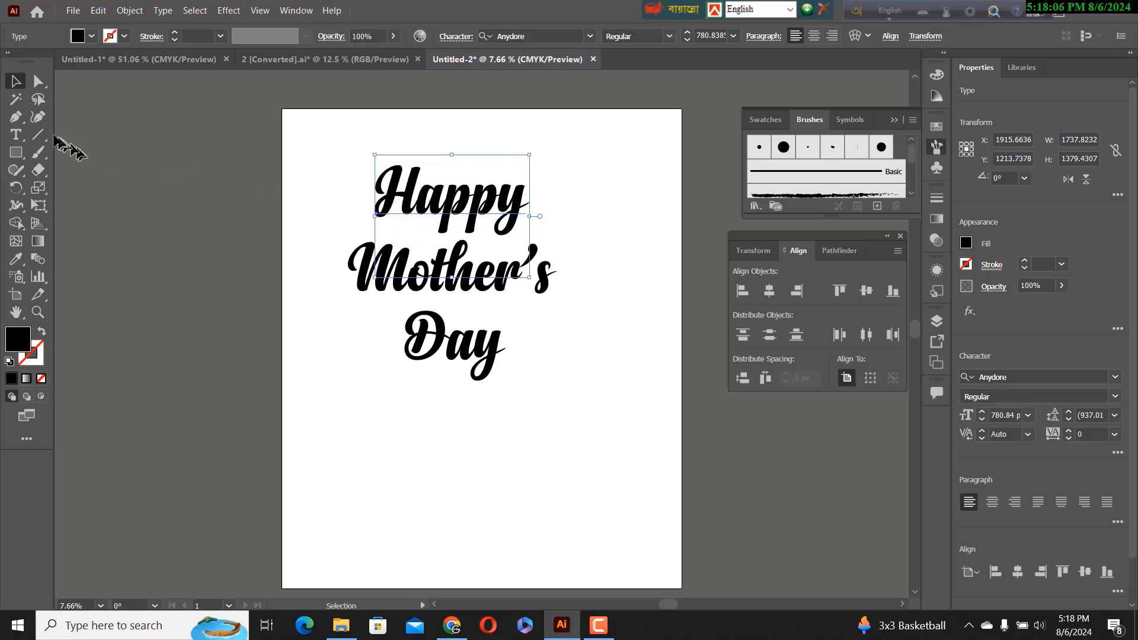
# Step: Replace the H of "Happy" with the alternate glyph that has a long swash curling underneath
pyautogui.click(16, 135)
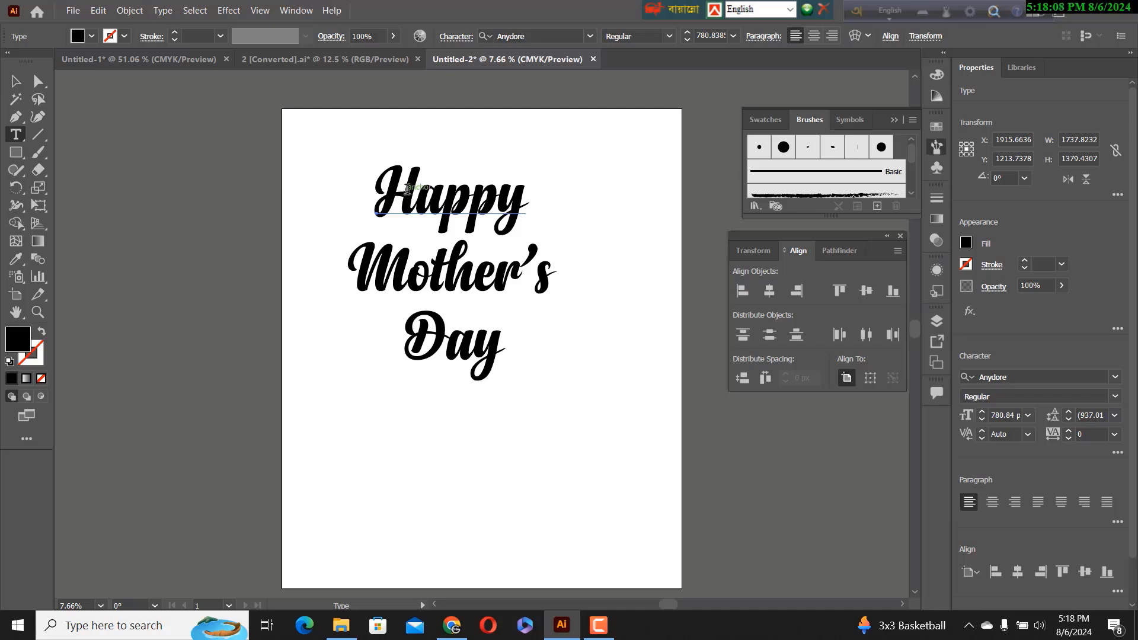
pyautogui.moveTo(408, 190); pyautogui.dragTo(391, 189)
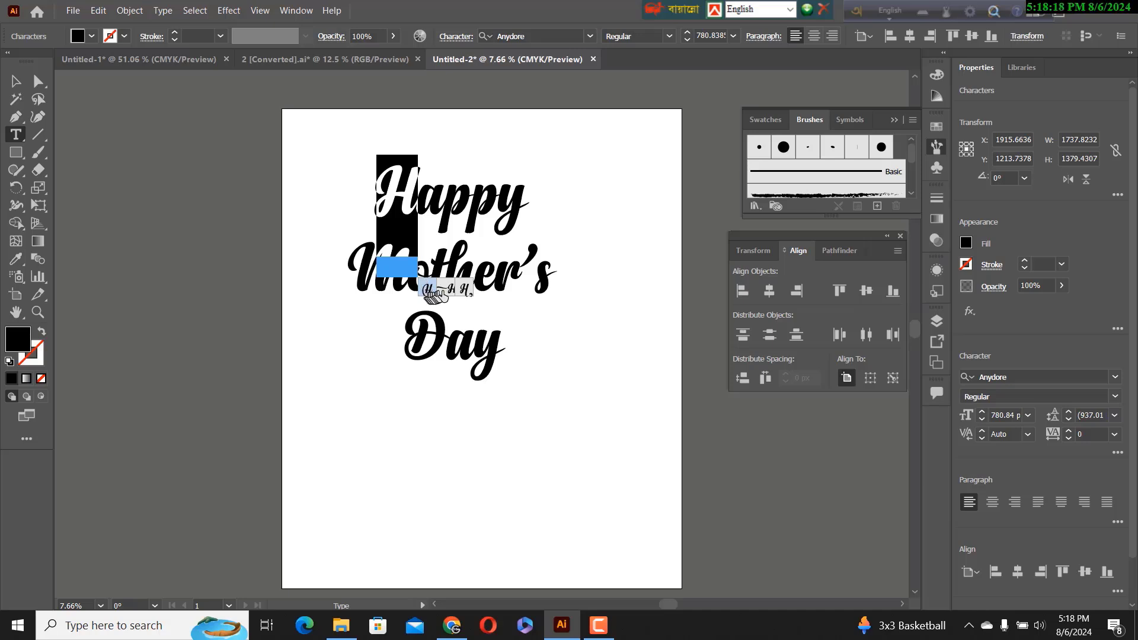
pyautogui.click(428, 291)
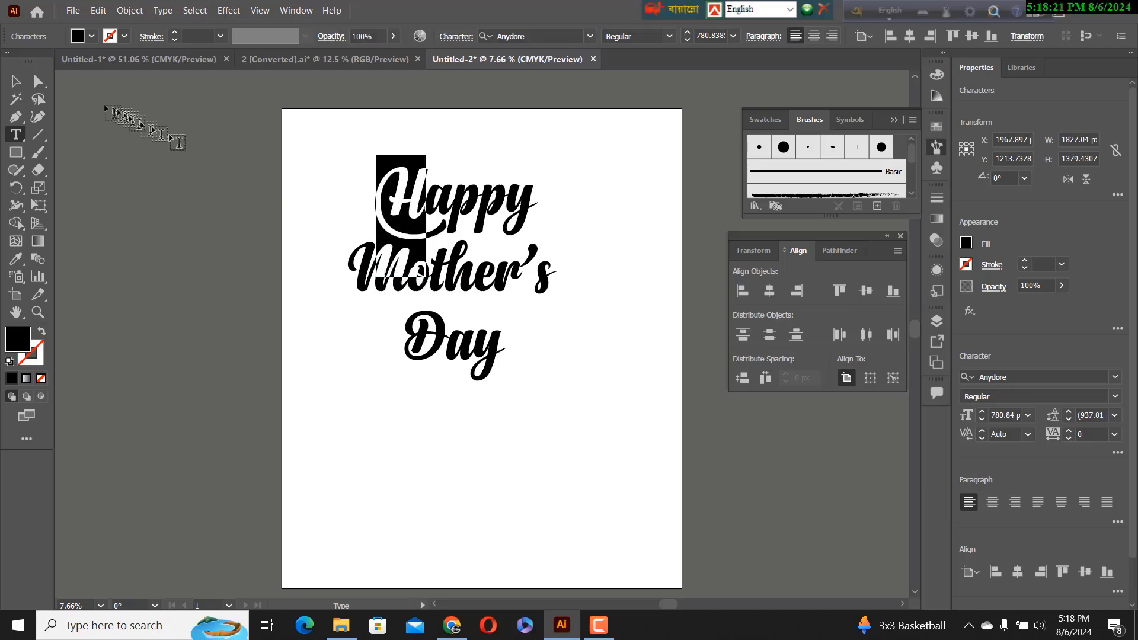
# Step: Replace the M of "Mother's" with the alternate glyph that has a long swash curling underneath
pyautogui.click(15, 81)
pyautogui.click(396, 270)
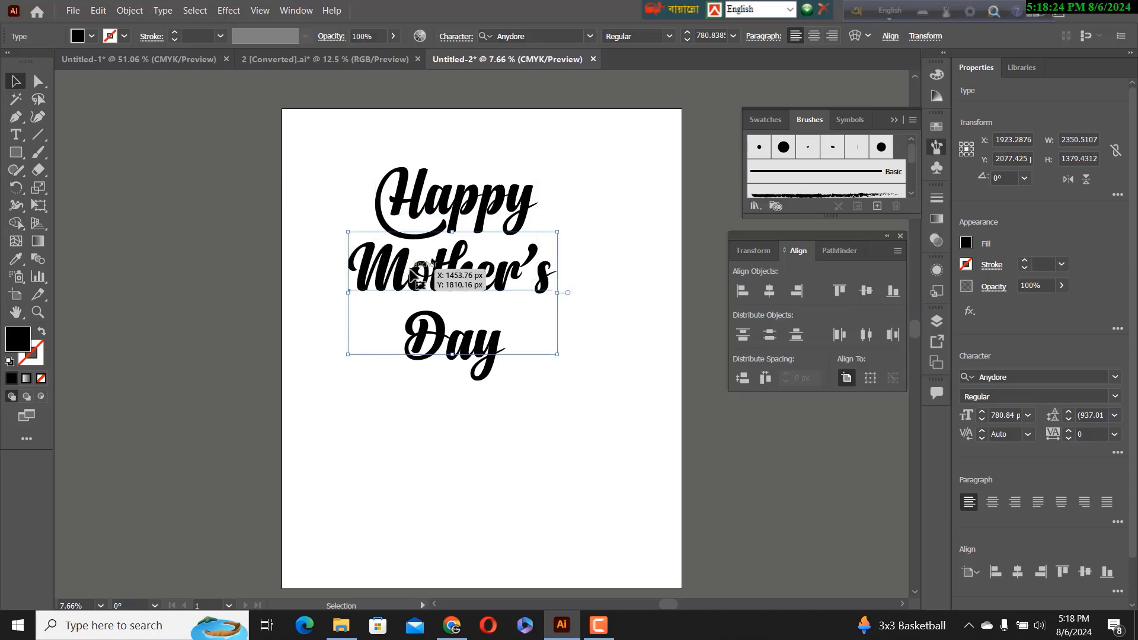
pyautogui.doubleClick(410, 271)
pyautogui.moveTo(408, 268); pyautogui.dragTo(383, 263)
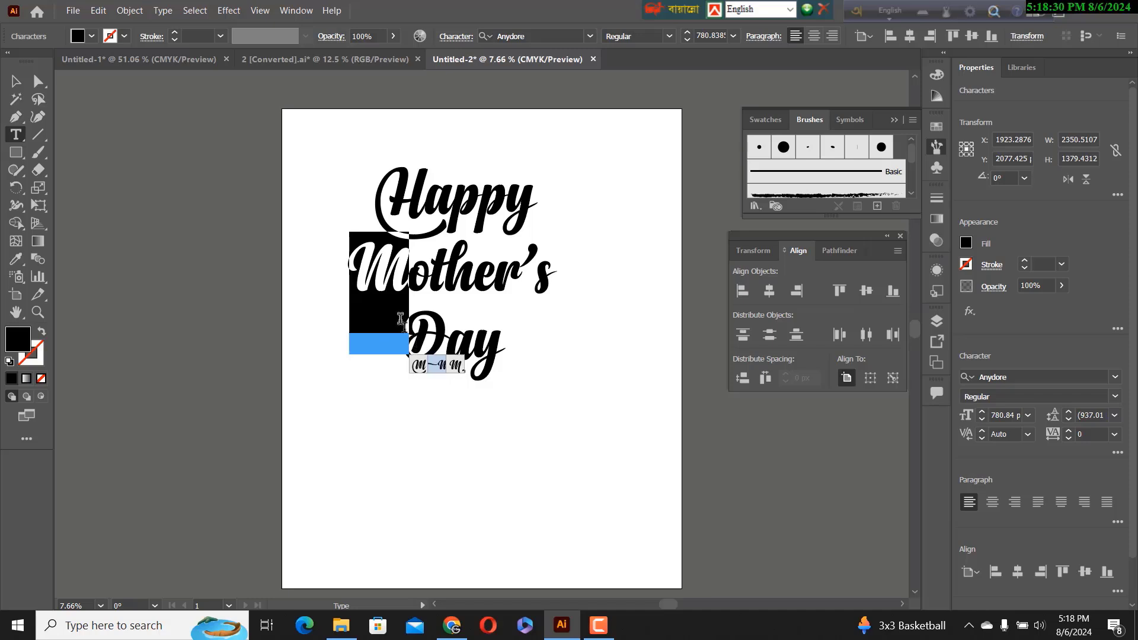
pyautogui.click(419, 366)
# Step: Replace the y of "Day" with the alternate glyph whose upper end curls over
pyautogui.click(407, 336)
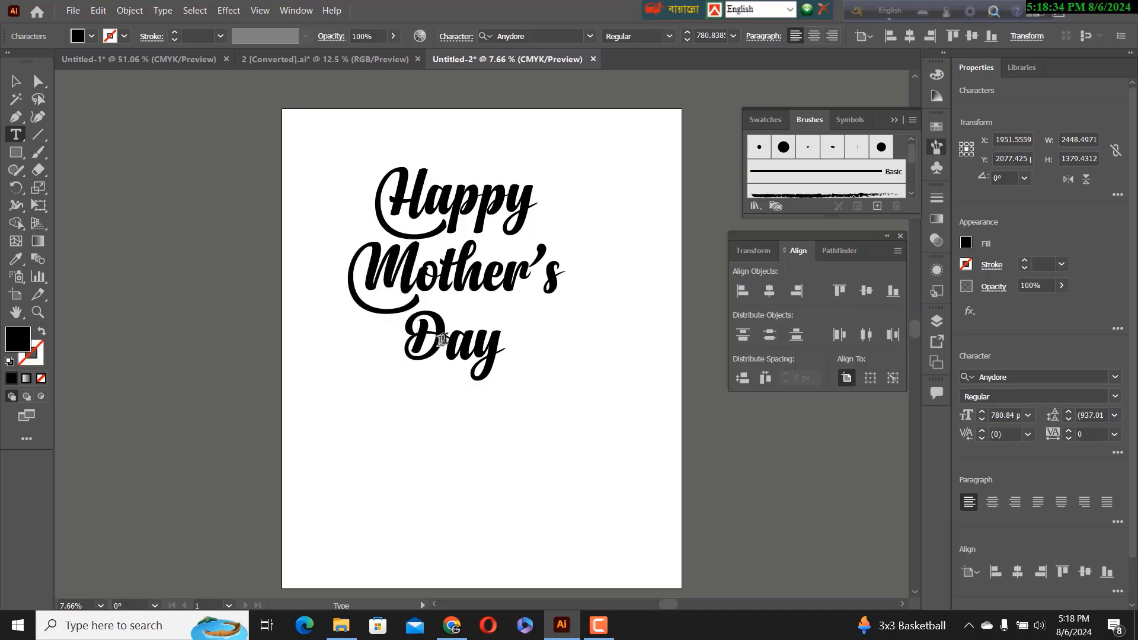
pyautogui.moveTo(477, 347); pyautogui.dragTo(503, 350)
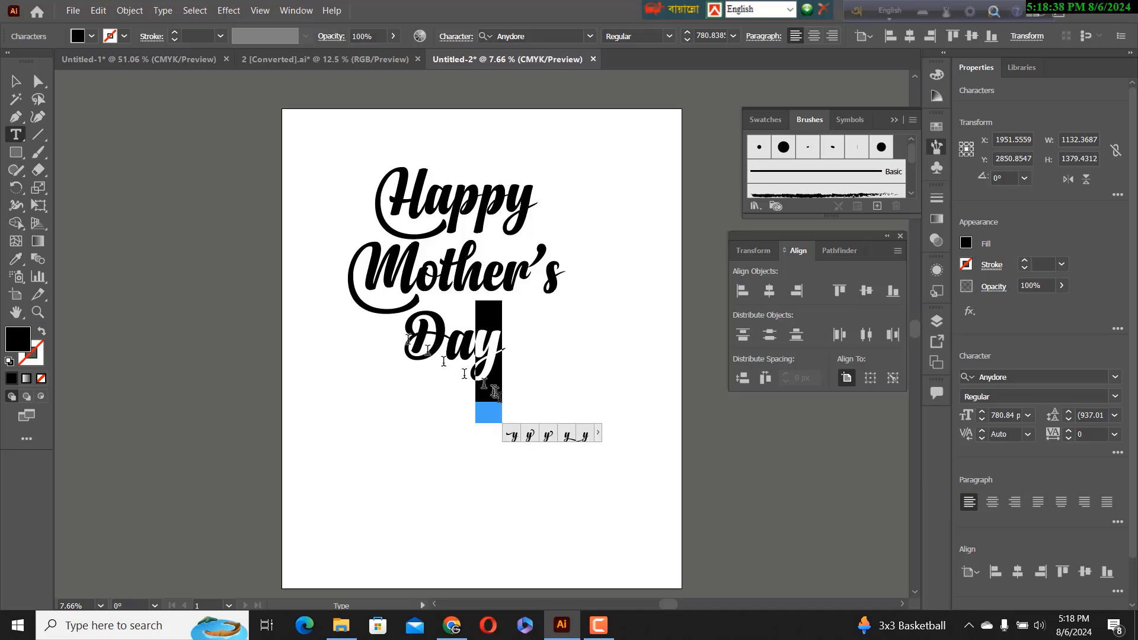
pyautogui.click(543, 437)
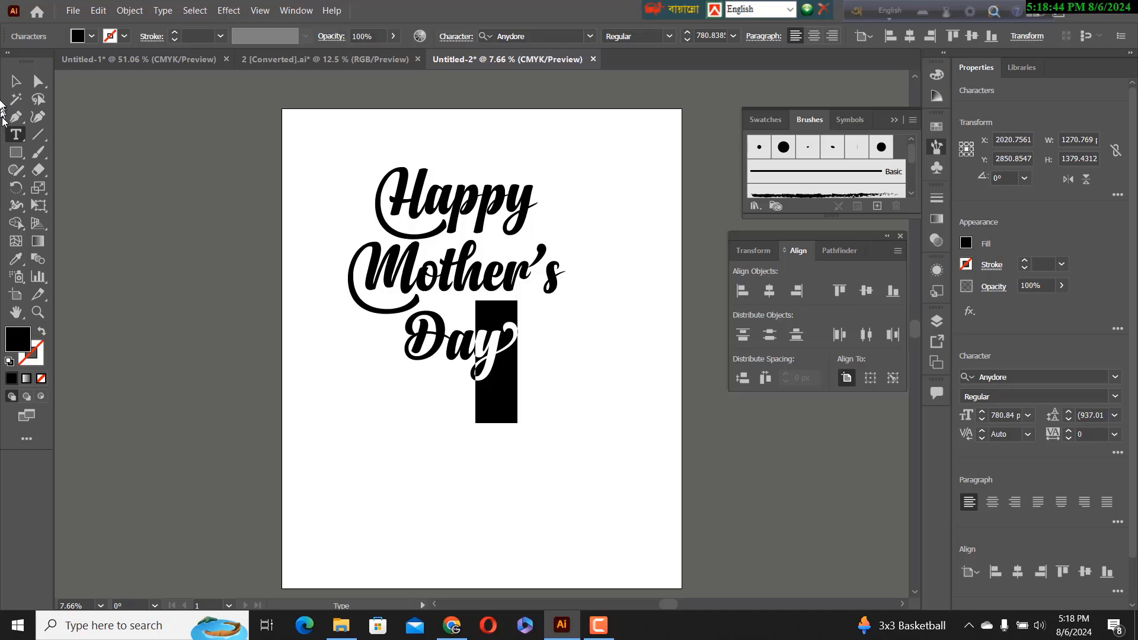
# Step: Center the three restyled text lines horizontally on each other again and deselect them
pyautogui.click(15, 81)
pyautogui.moveTo(323, 161); pyautogui.dragTo(556, 347)
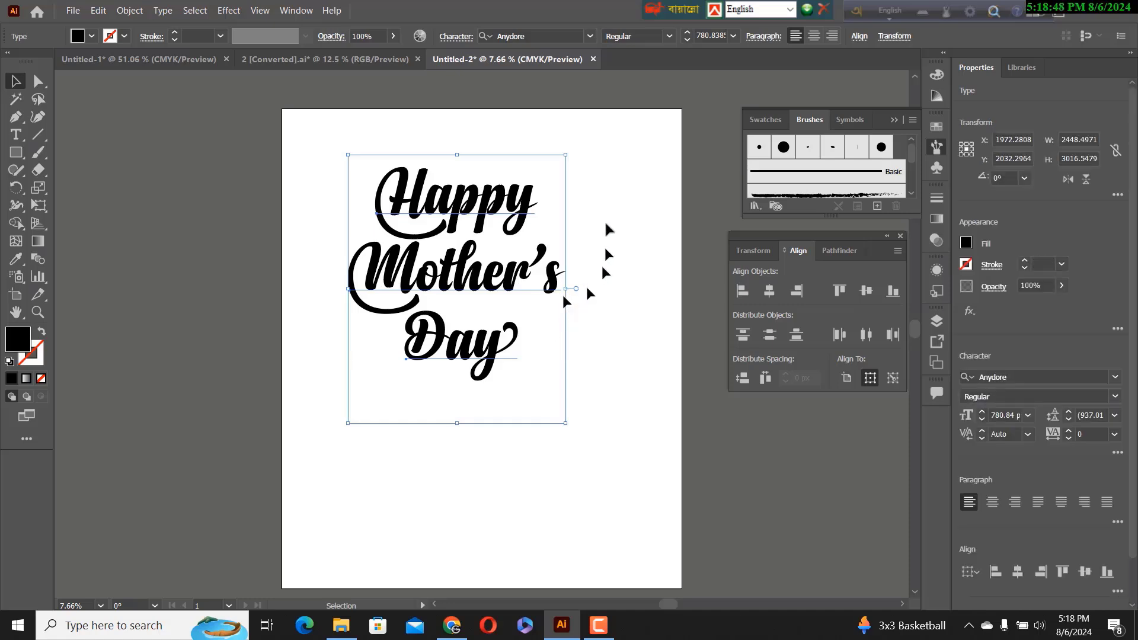
pyautogui.click(776, 299)
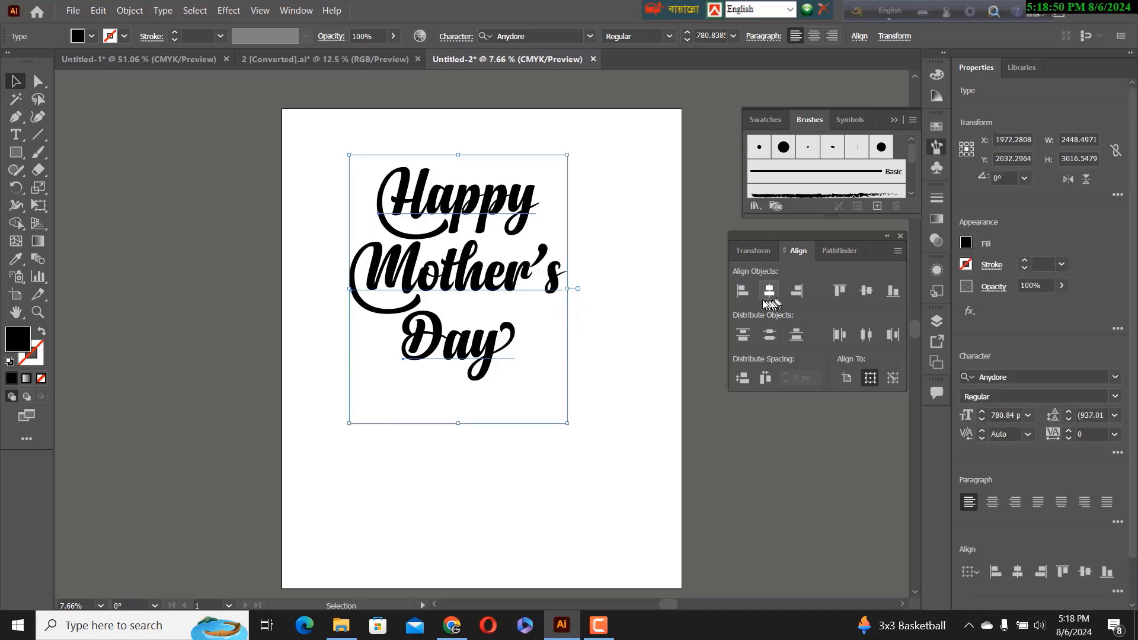
pyautogui.click(608, 308)
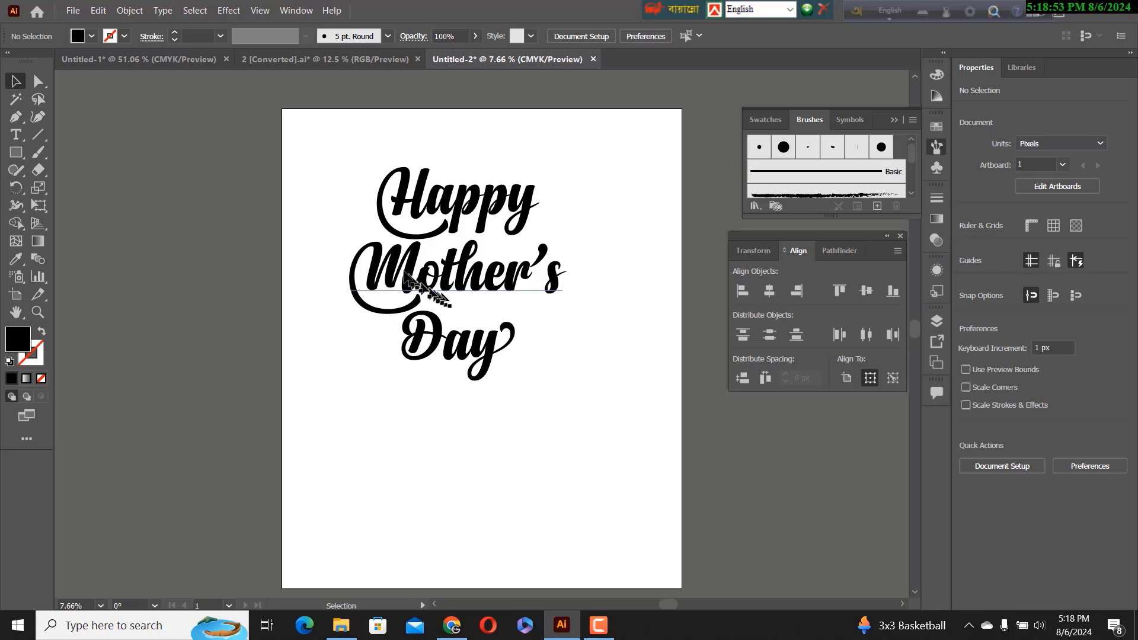
# Step: Place a copy of the three text lines outside the artboard's lower-right corner and group the original lines on the artboard
pyautogui.moveTo(361, 159); pyautogui.dragTo(822, 598)
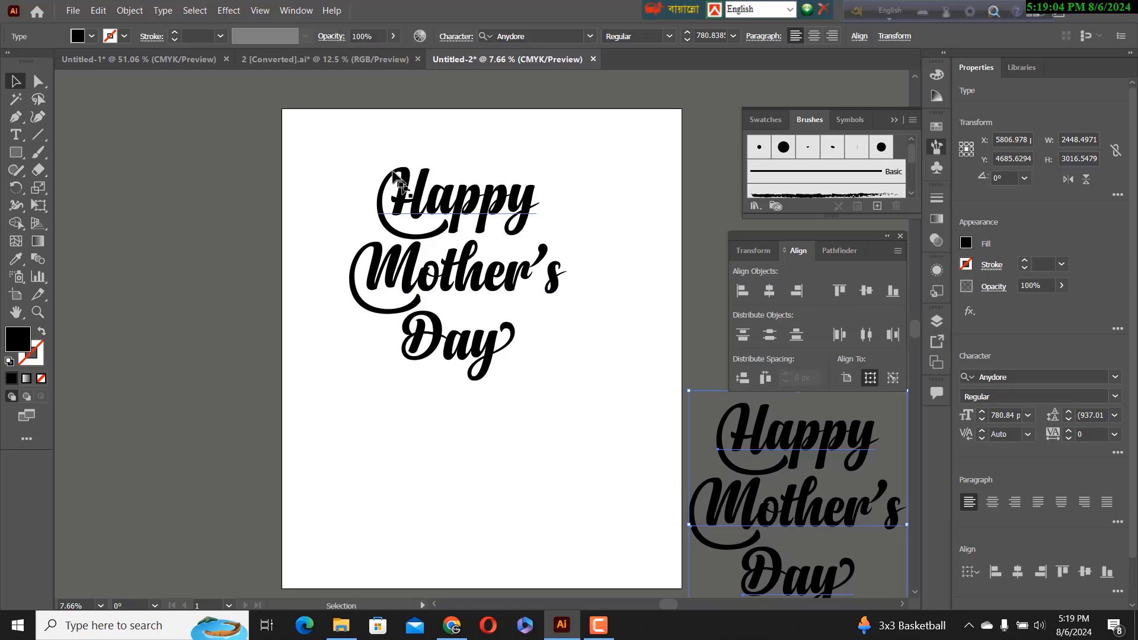
pyautogui.moveTo(373, 160); pyautogui.dragTo(511, 383)
pyautogui.rightClick(471, 343)
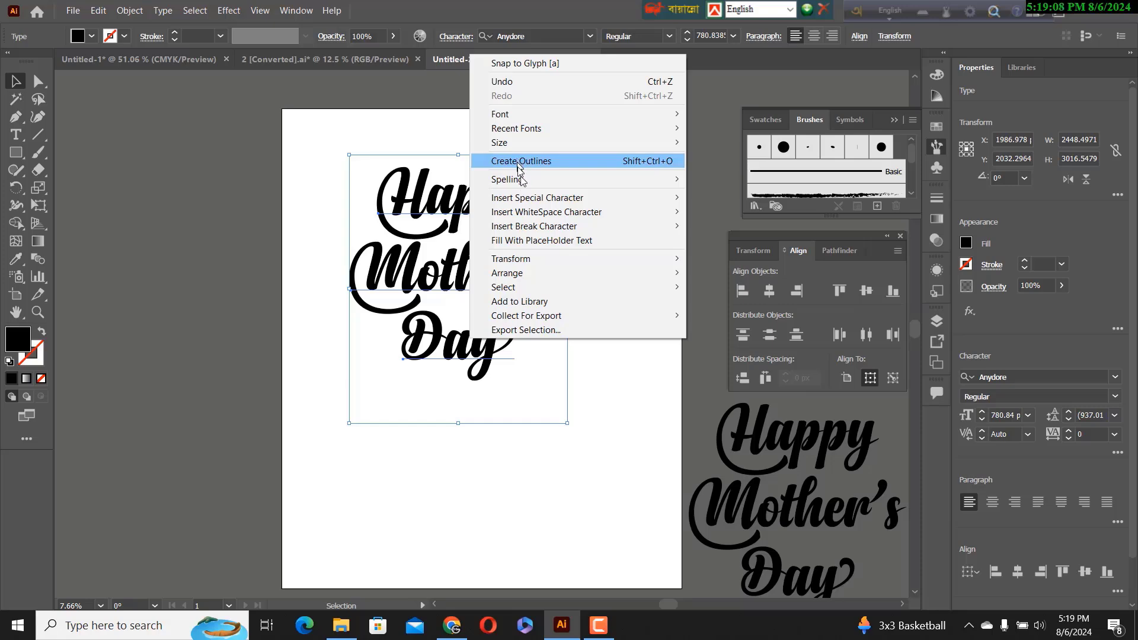
pyautogui.click(130, 10)
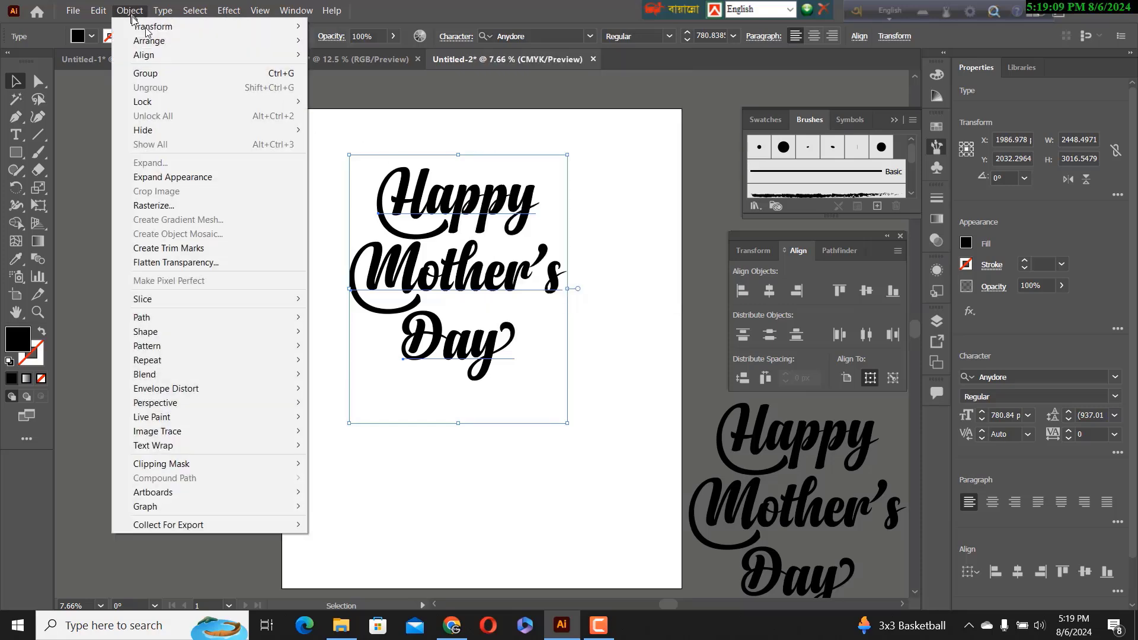
pyautogui.click(157, 73)
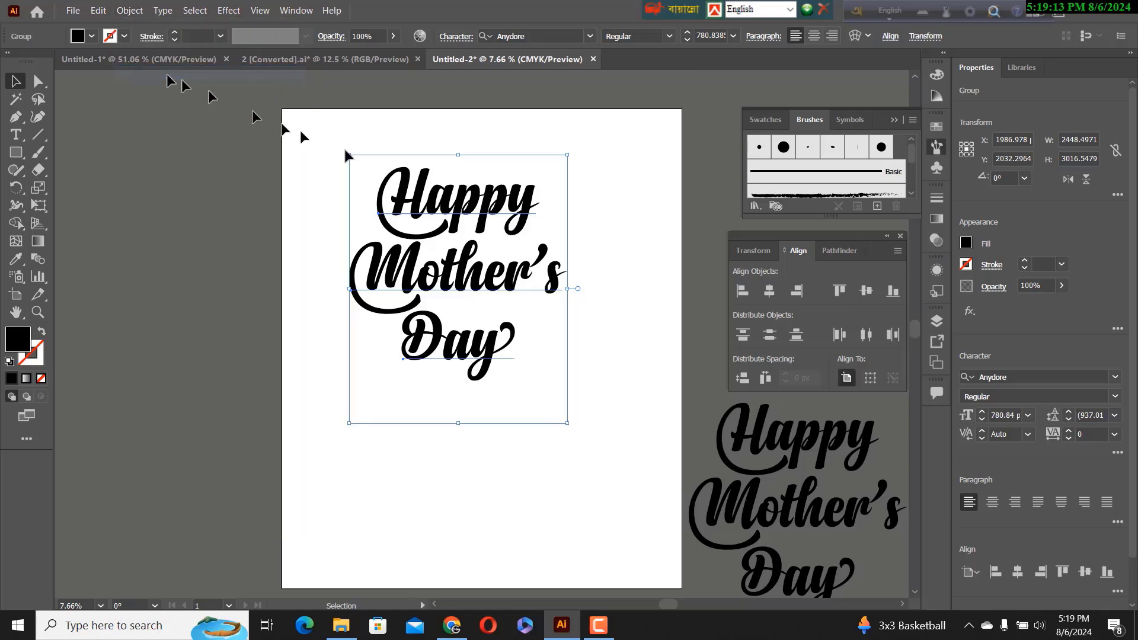
# Step: Center the grouped lettering on the artboard horizontally and vertically, and ungroup it into separate text lines
pyautogui.click(769, 289)
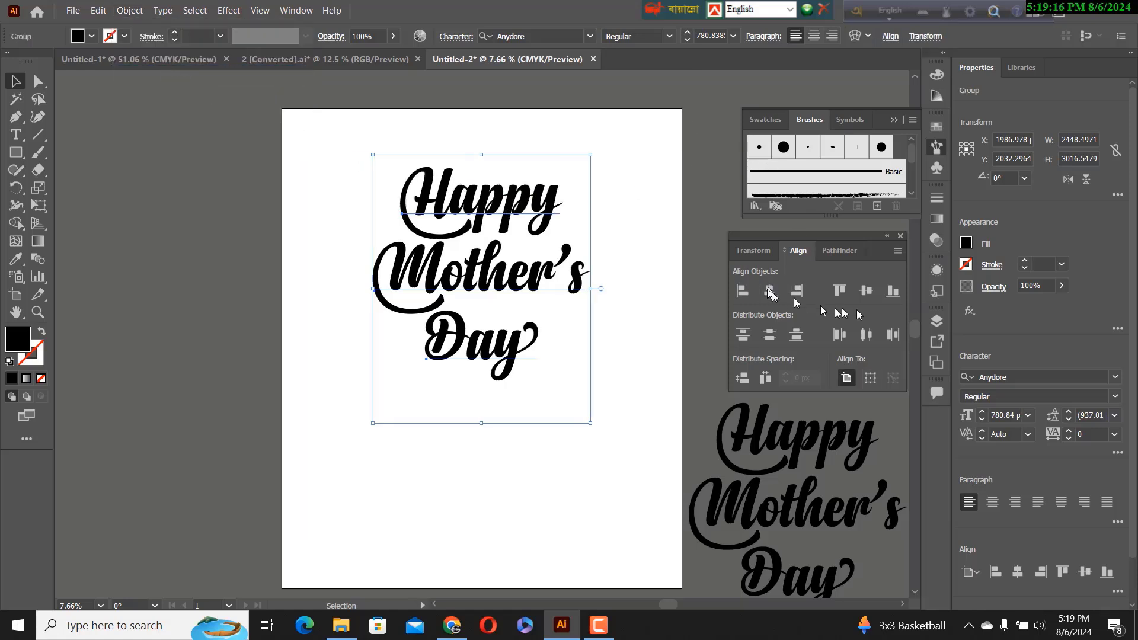
pyautogui.click(867, 292)
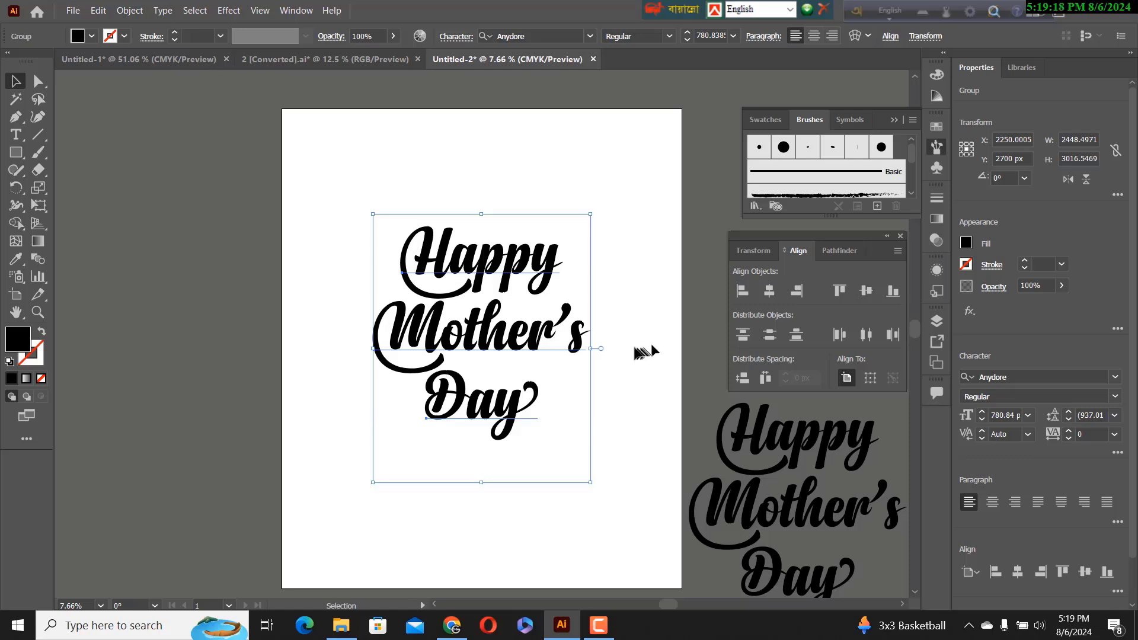
pyautogui.rightClick(479, 270)
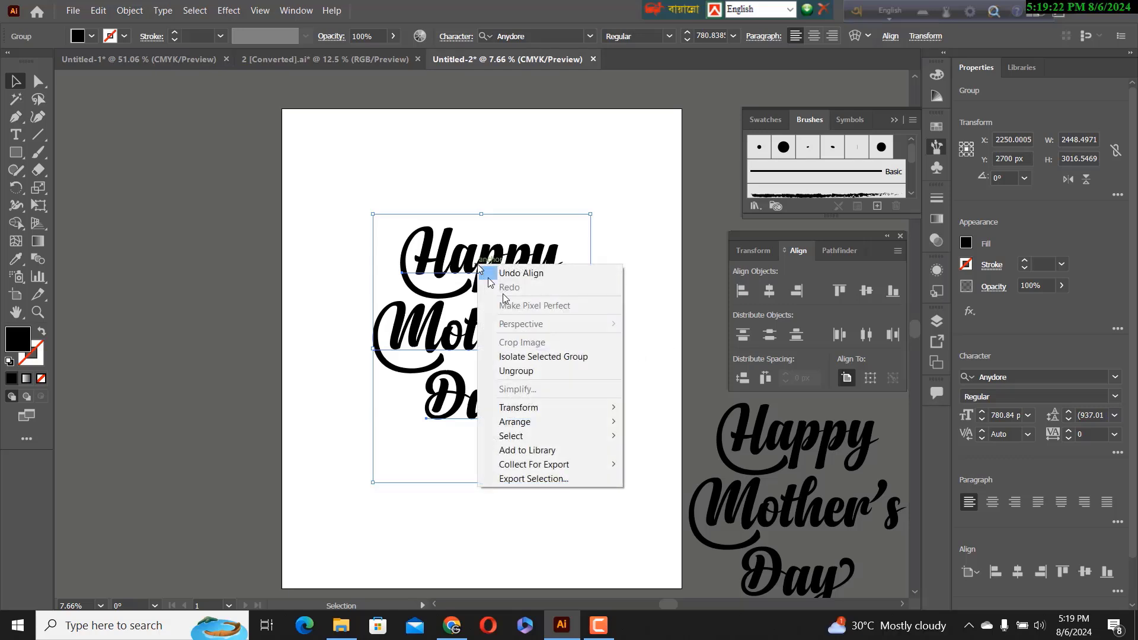
pyautogui.click(516, 371)
pyautogui.click(603, 283)
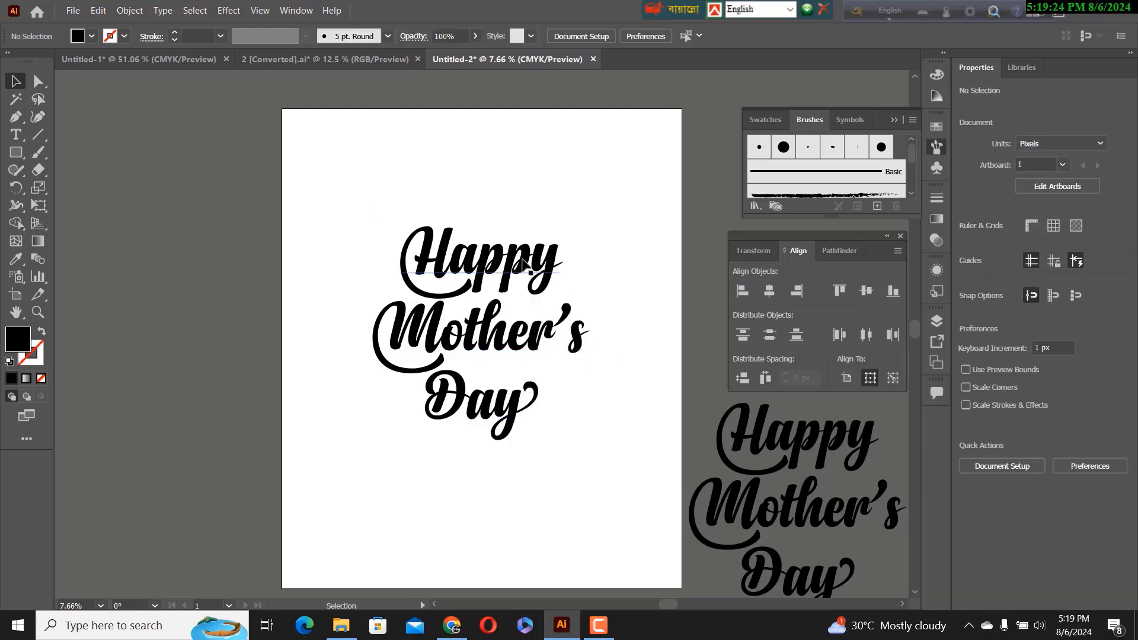
# Step: Convert the "Happy", "Mother's" and "Day" text lines on the artboard to outlines one by one
pyautogui.click(533, 266)
pyautogui.rightClick(531, 262)
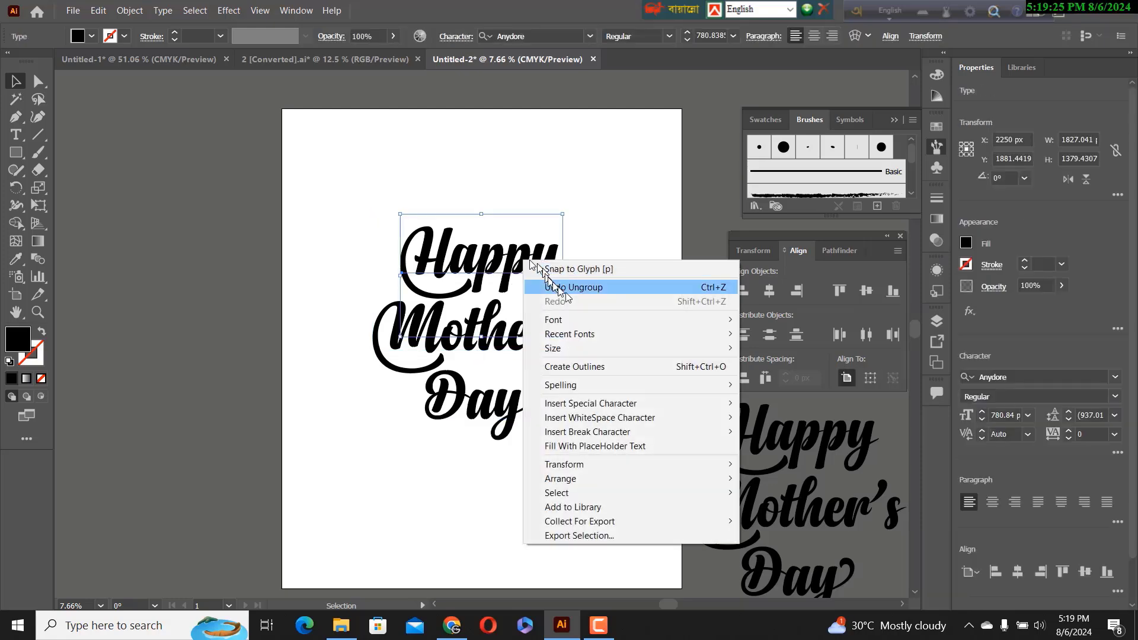
pyautogui.click(578, 366)
pyautogui.click(496, 333)
pyautogui.rightClick(495, 334)
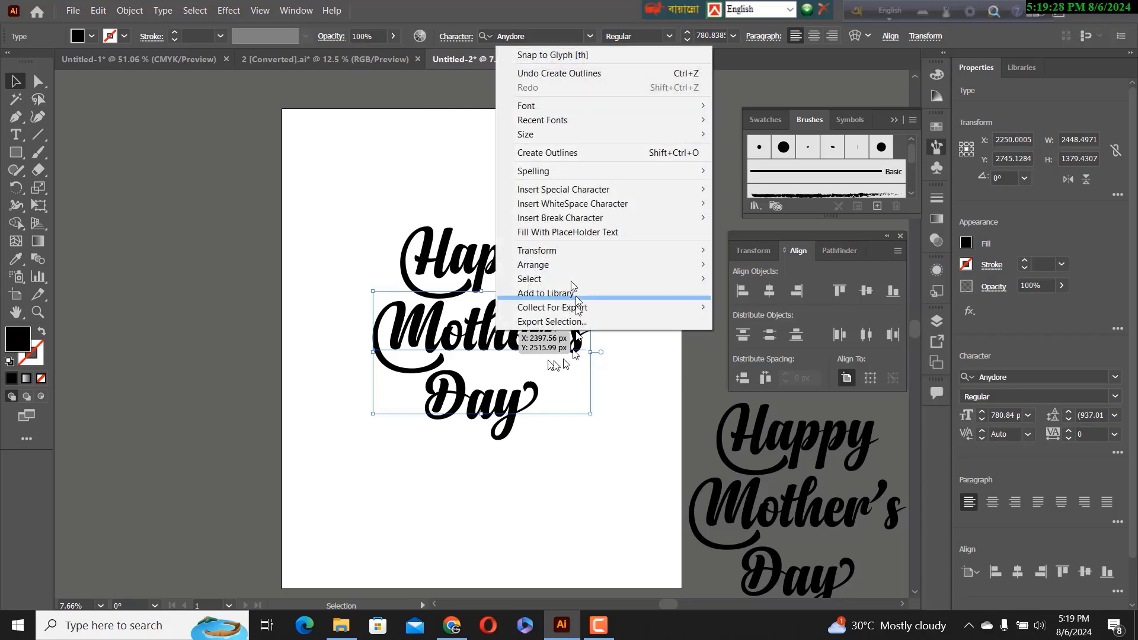
pyautogui.click(540, 152)
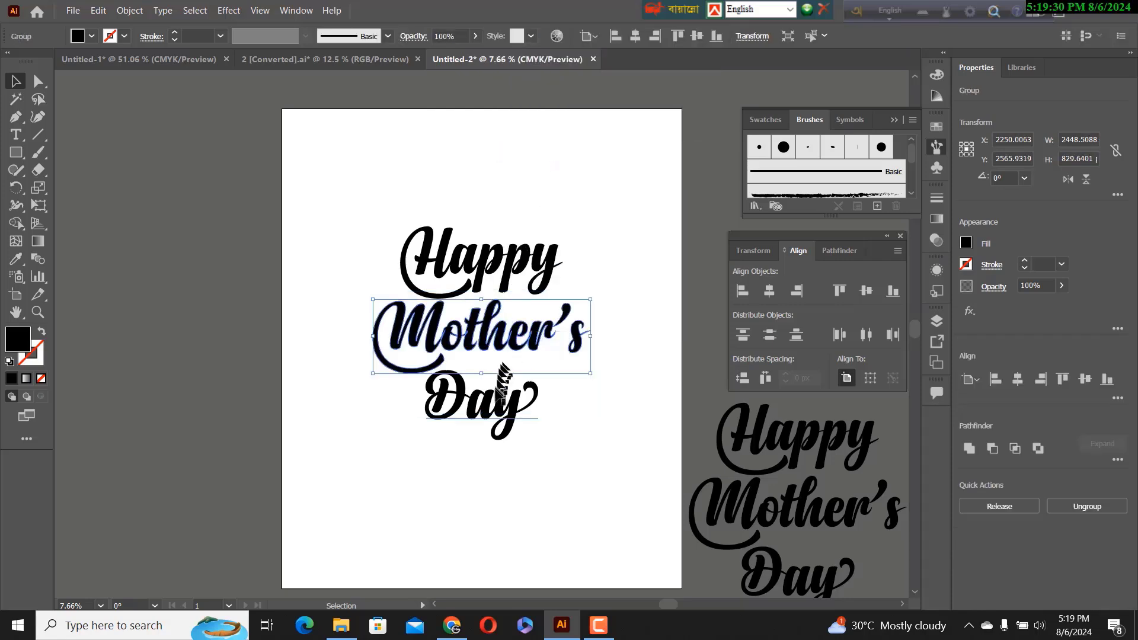
pyautogui.click(497, 399)
pyautogui.rightClick(497, 400)
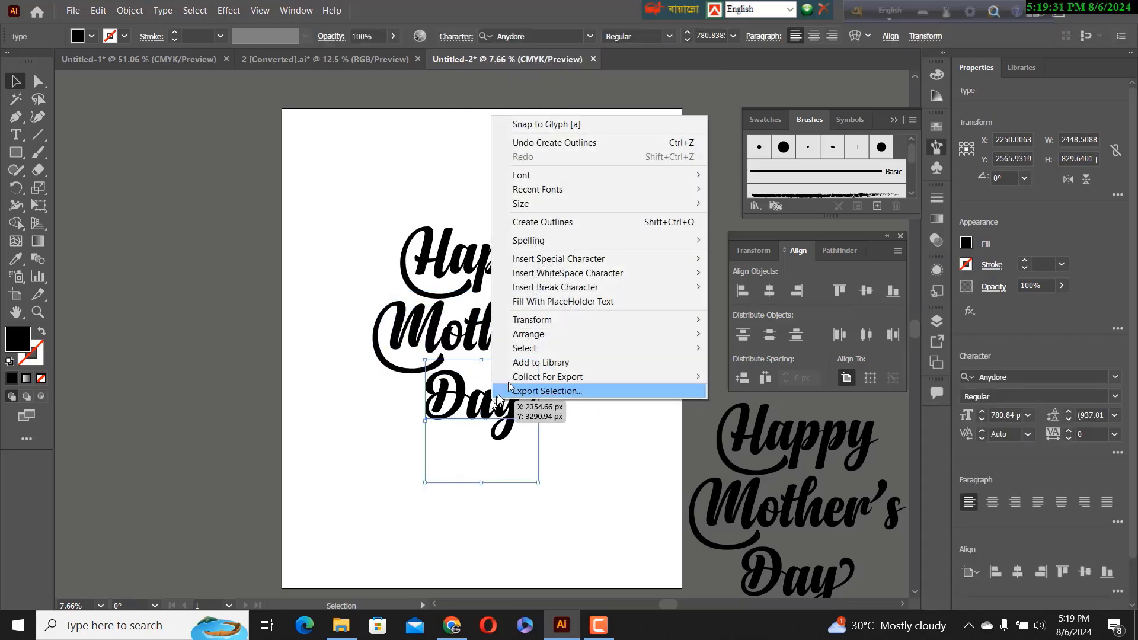
pyautogui.click(531, 222)
# Step: Offset the paths of all three outlined words by 50 px with miter joins and unite the resulting offset shapes
pyautogui.click(391, 210)
pyautogui.moveTo(391, 210); pyautogui.dragTo(533, 430)
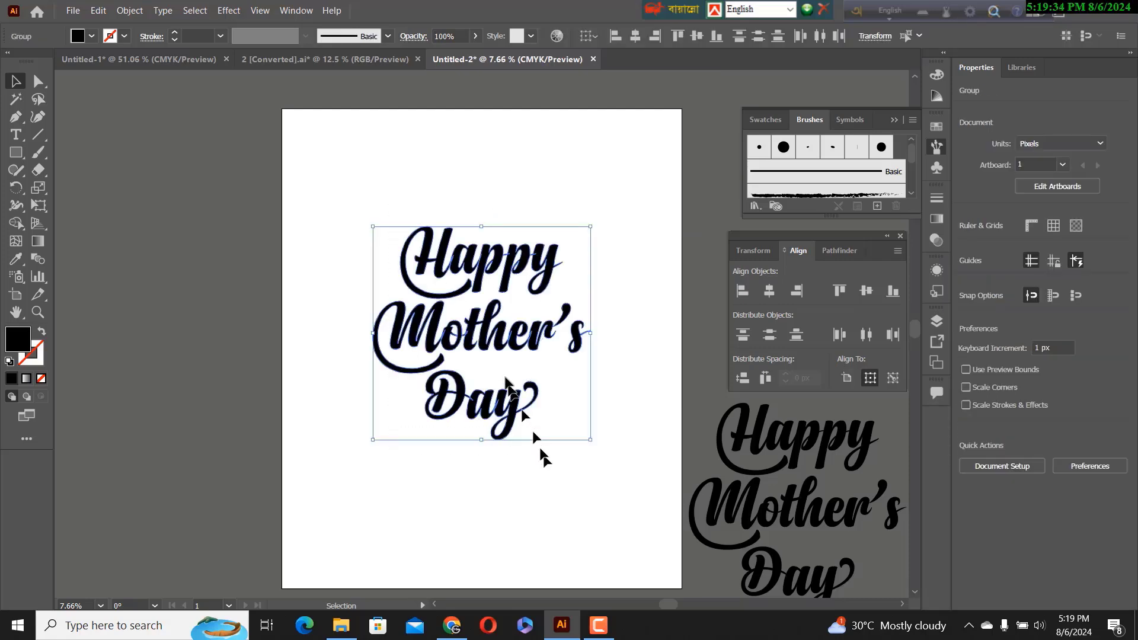
pyautogui.hotkey('ctrl', 'g')
pyautogui.click(129, 10)
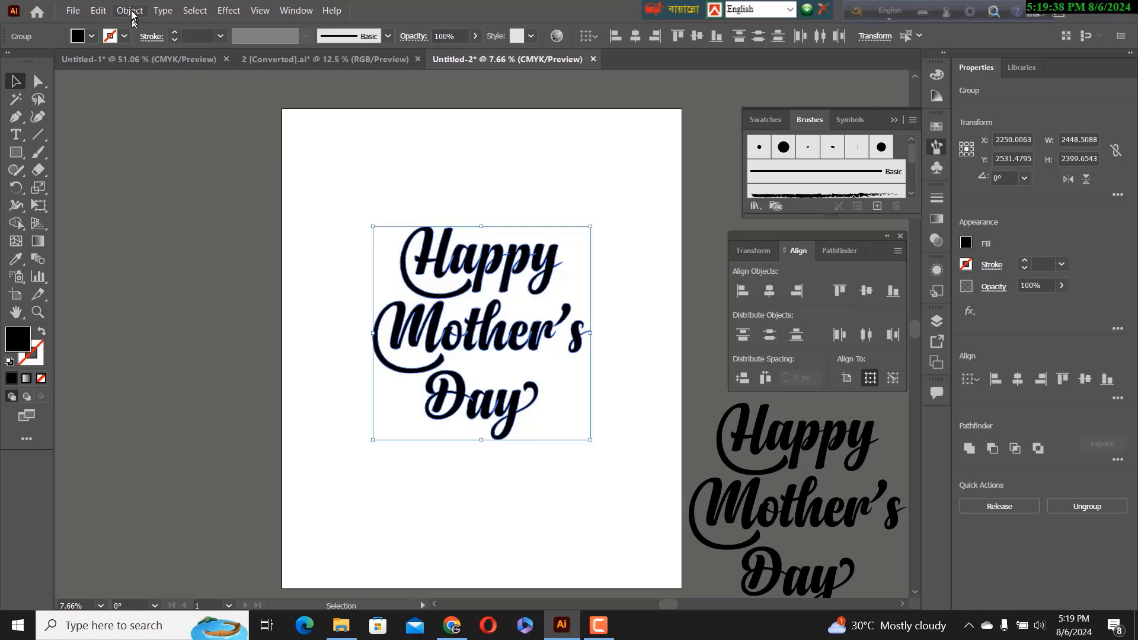
pyautogui.click(130, 10)
pyautogui.click(155, 166)
pyautogui.click(130, 11)
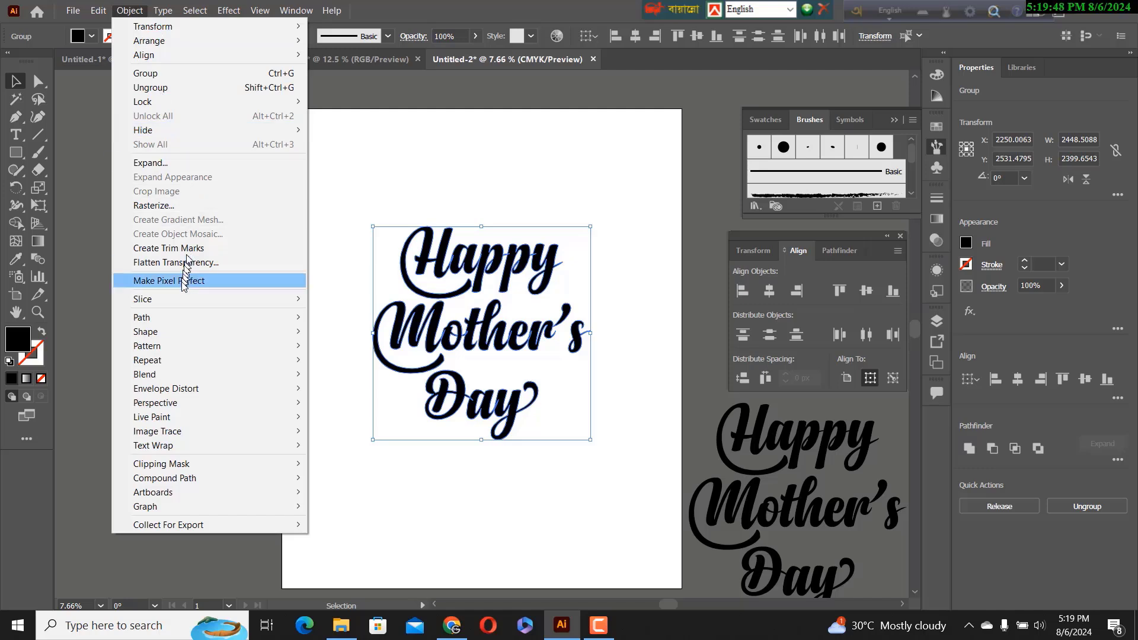
pyautogui.moveTo(173, 322)
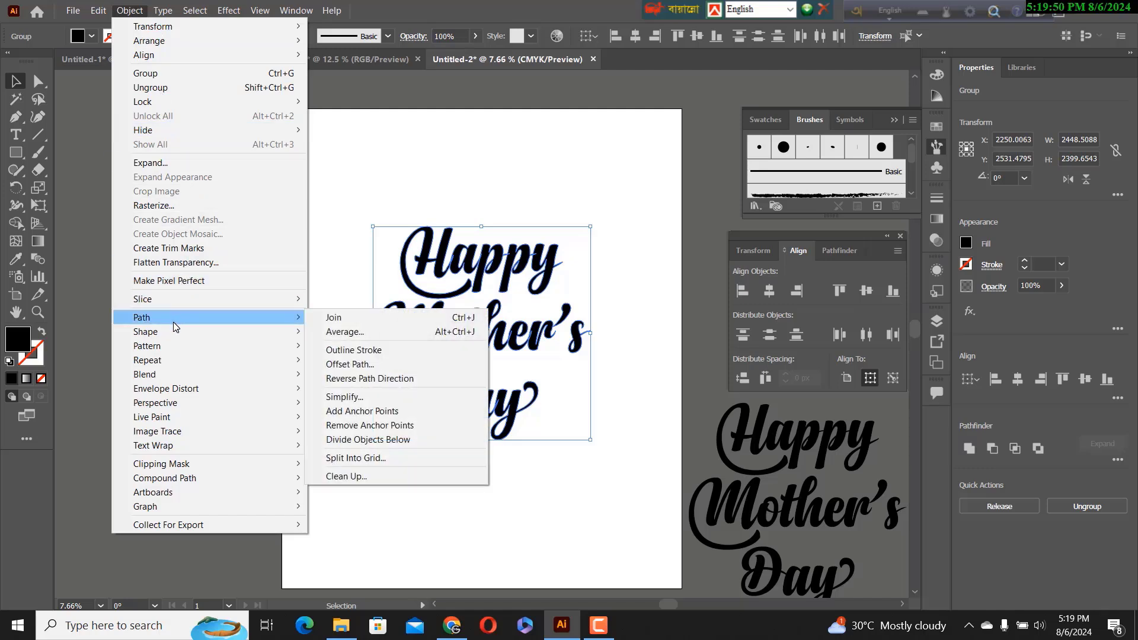
pyautogui.click(362, 368)
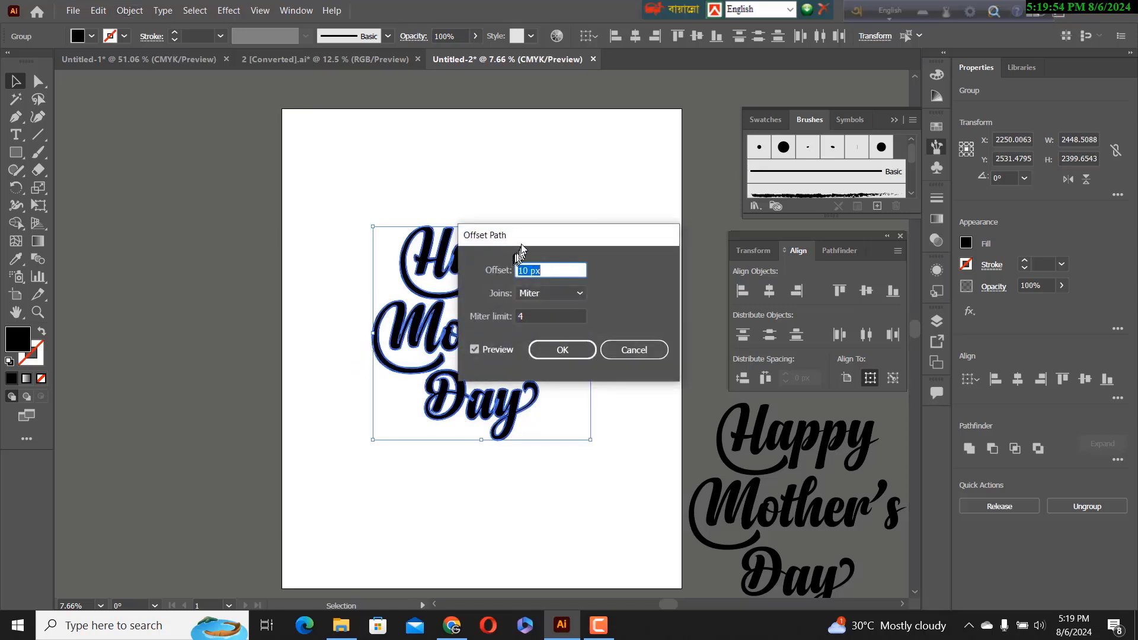
pyautogui.moveTo(521, 245); pyautogui.dragTo(650, 231)
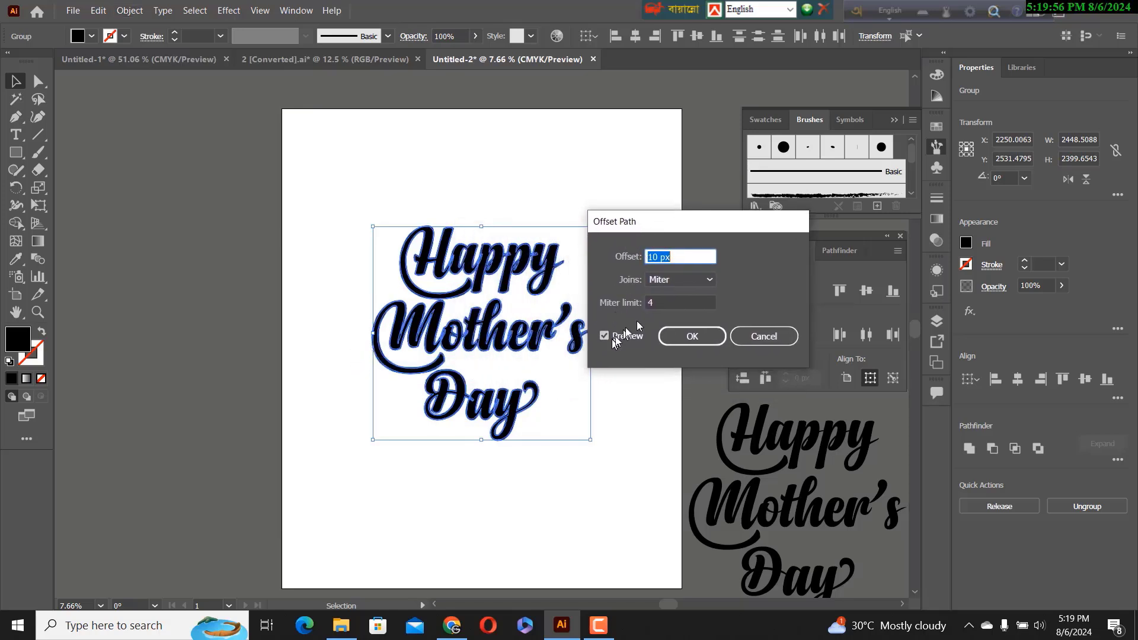
pyautogui.press('Up')
pyautogui.press('Up')
pyautogui.press('Up')
pyautogui.press('Up')
pyautogui.press('Up')
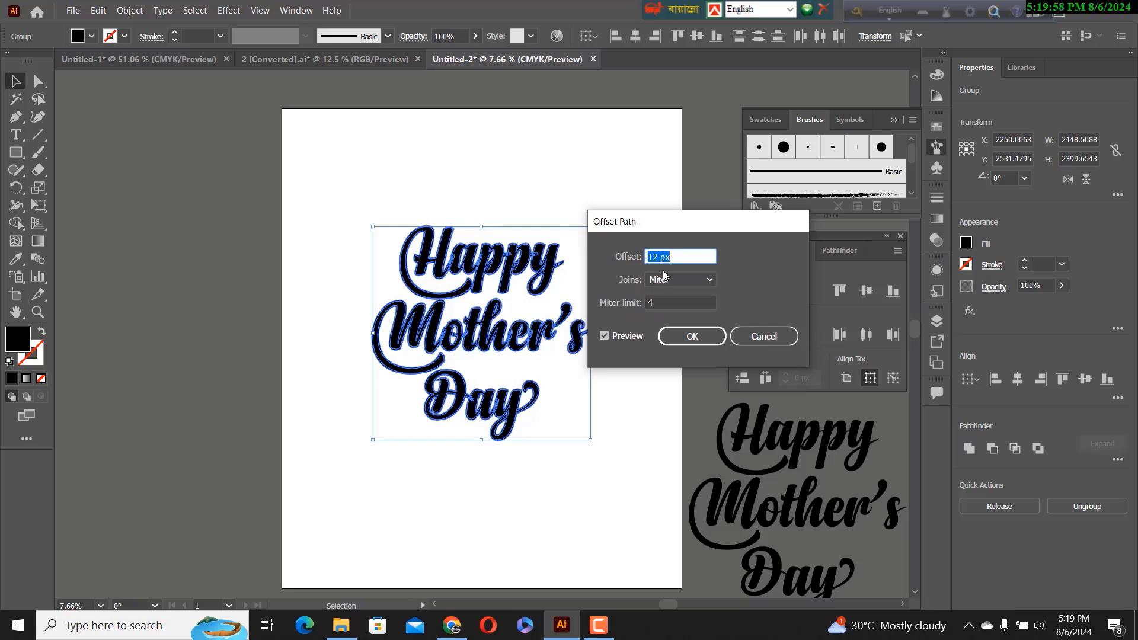
pyautogui.press('Up')
pyautogui.press('Up')
pyautogui.press('Up')
pyautogui.press('Up')
pyautogui.press('Up')
pyautogui.press('Up')
pyautogui.press('Up')
pyautogui.press('Up')
pyautogui.press('Up')
pyautogui.press('Up')
pyautogui.press('Up')
pyautogui.press('Up')
pyautogui.press('Up')
pyautogui.press('Up')
pyautogui.press('Up')
pyautogui.press('Up')
pyautogui.press('Up')
pyautogui.press('Up')
pyautogui.press('Up')
pyautogui.press('Up')
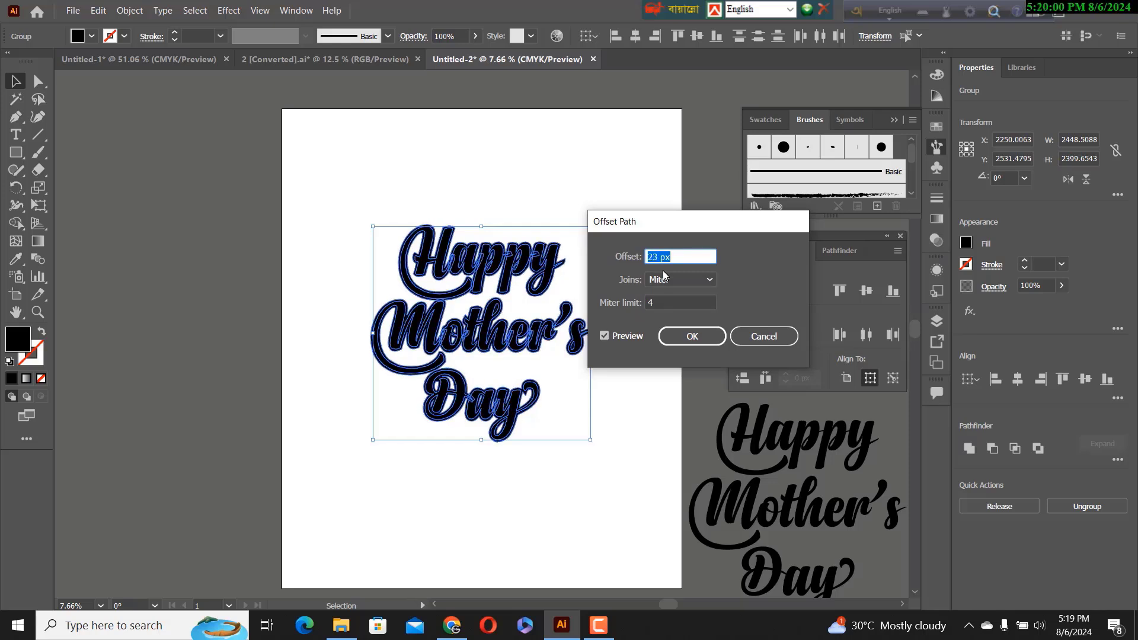
pyautogui.press('Up')
pyautogui.press('Up')
pyautogui.press('Up')
pyautogui.press('Up')
pyautogui.press('Up')
pyautogui.press('Up')
pyautogui.press('Up')
pyautogui.press('Up')
pyautogui.press('Up')
pyautogui.press('Up')
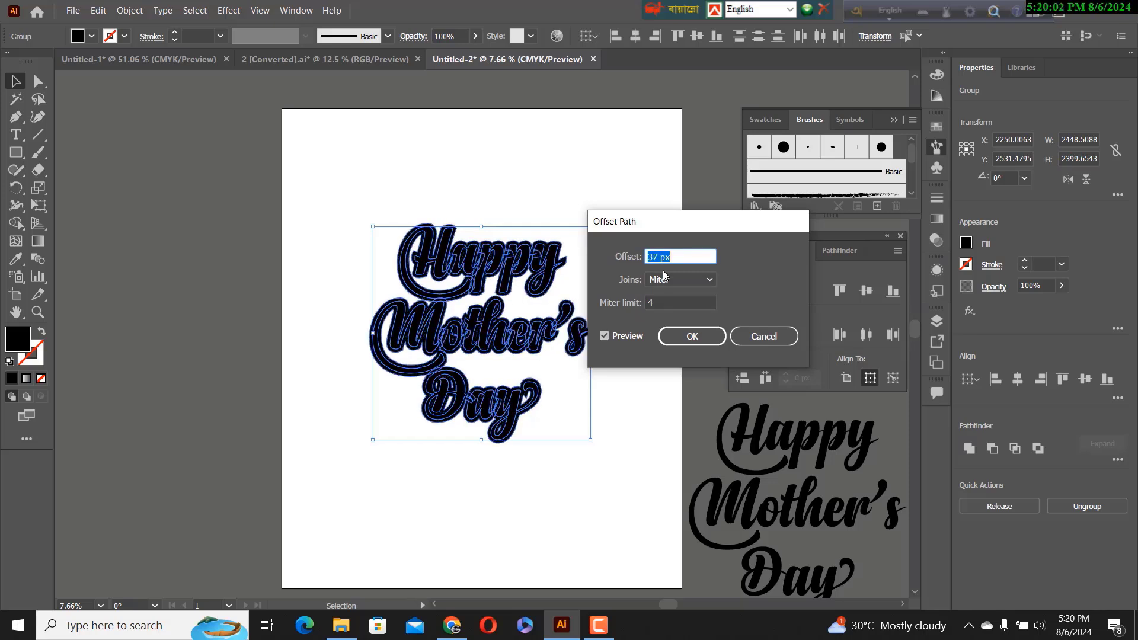
pyautogui.press('Up')
pyautogui.press('Up')
pyautogui.press('Up')
pyautogui.press('Up')
pyautogui.press('Up')
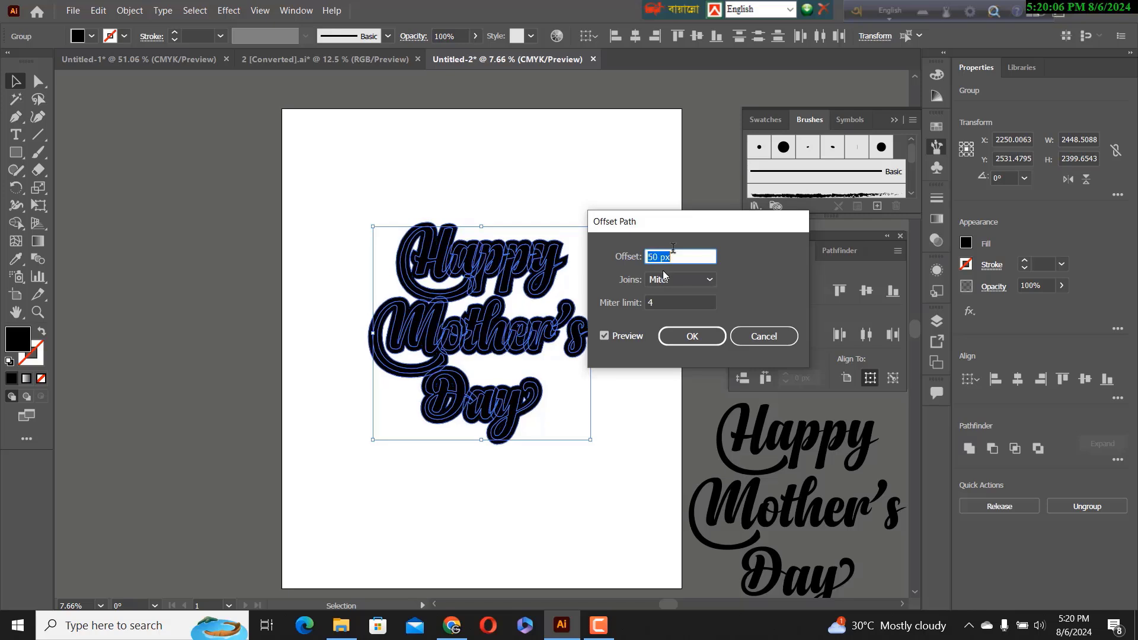
pyautogui.click(688, 339)
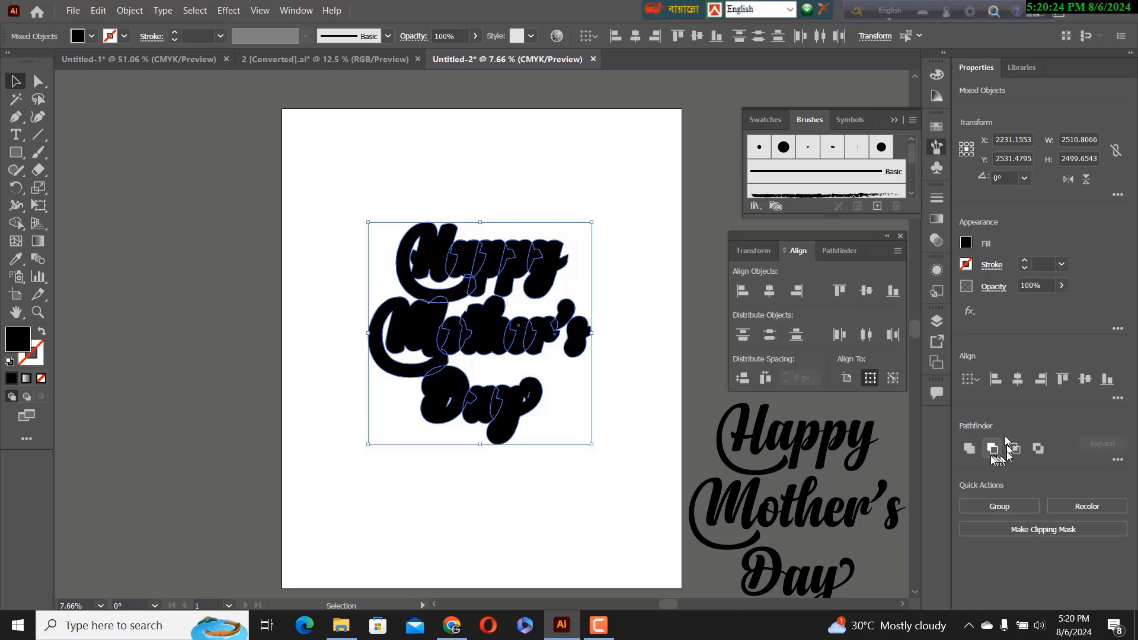
pyautogui.click(969, 449)
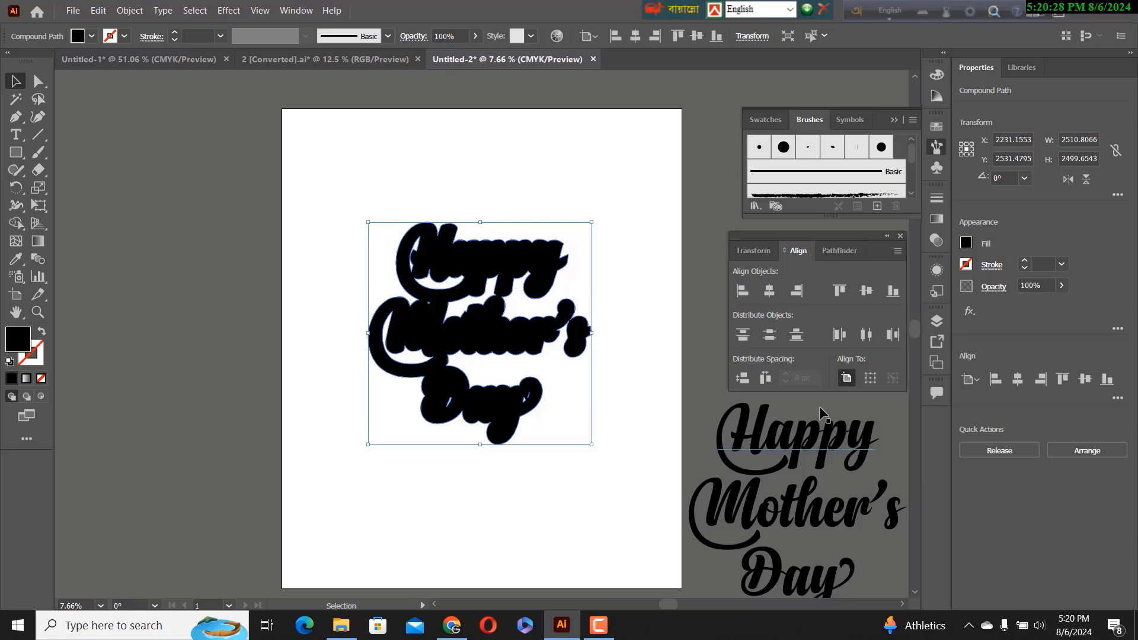
pyautogui.press('a')
pyautogui.hotkey('ctrl', 'z')
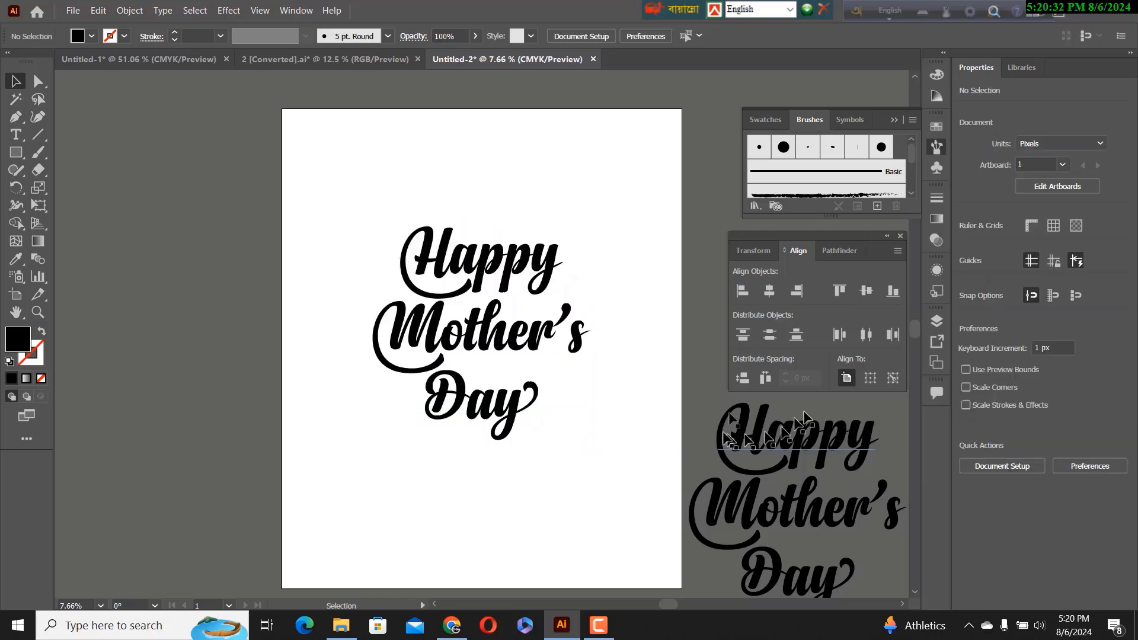
pyautogui.click(440, 270)
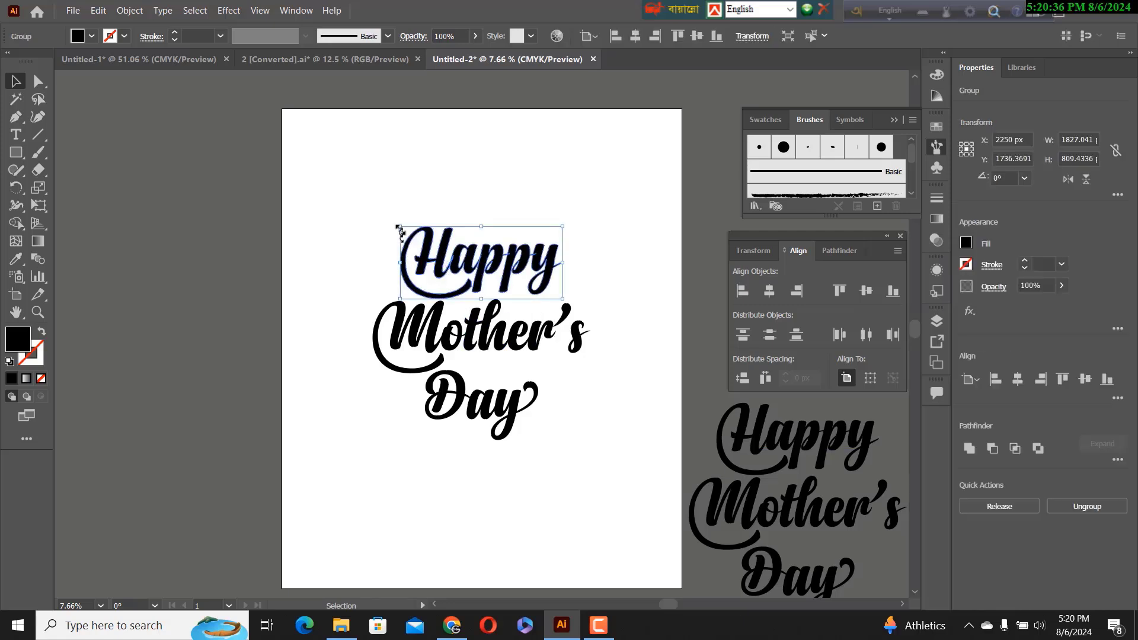
pyautogui.moveTo(391, 221); pyautogui.dragTo(497, 427)
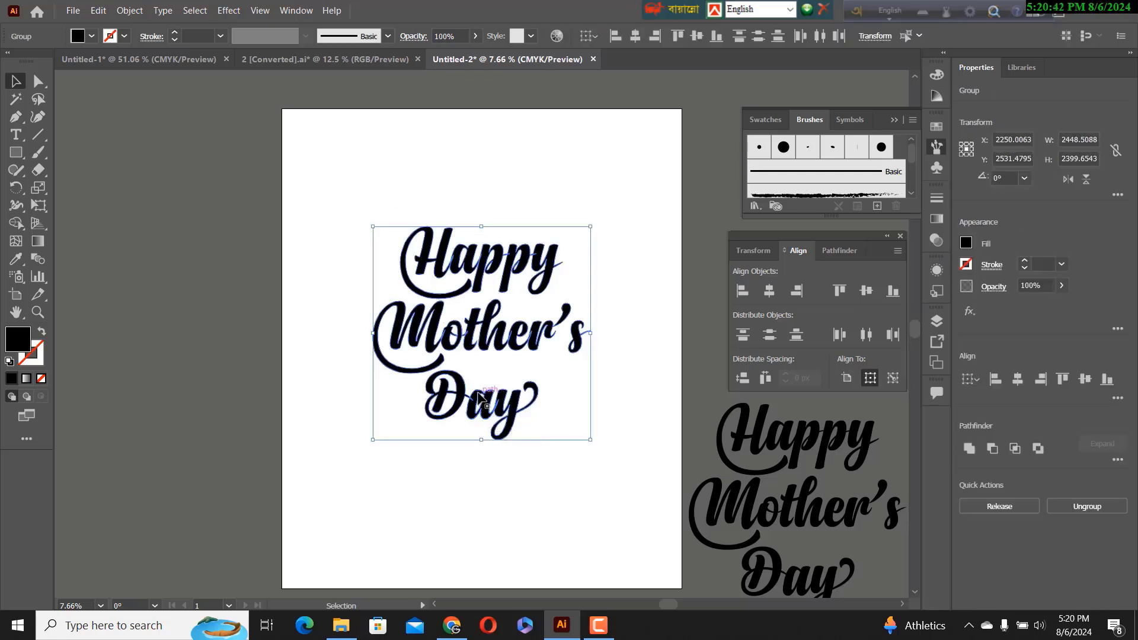
pyautogui.press('a')
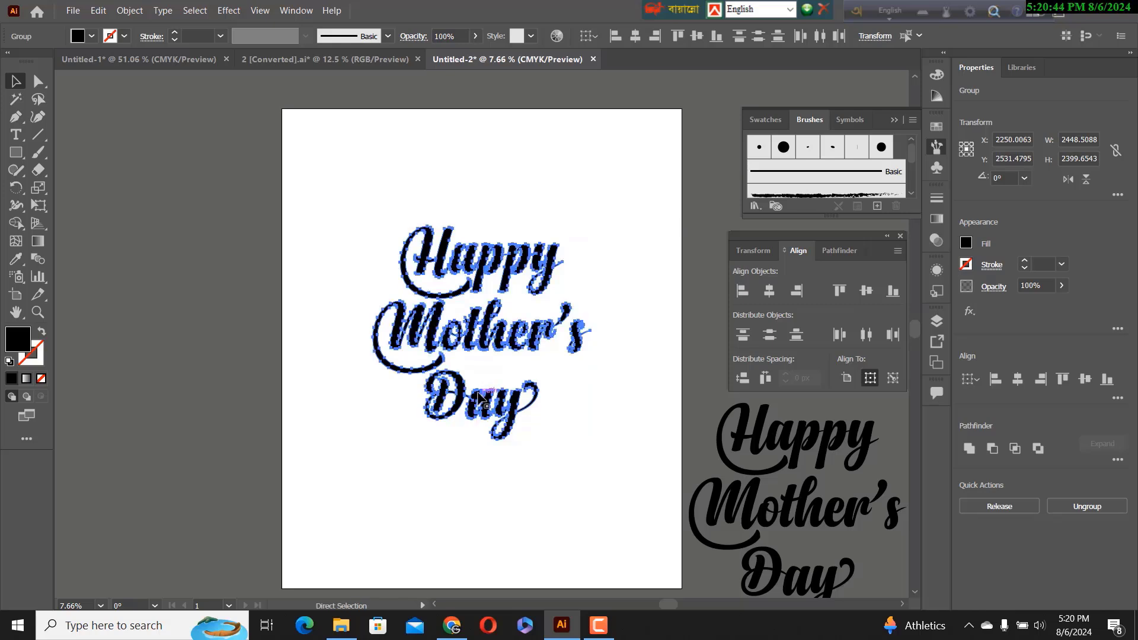
pyautogui.press('v')
pyautogui.hotkey('ctrl', '8')
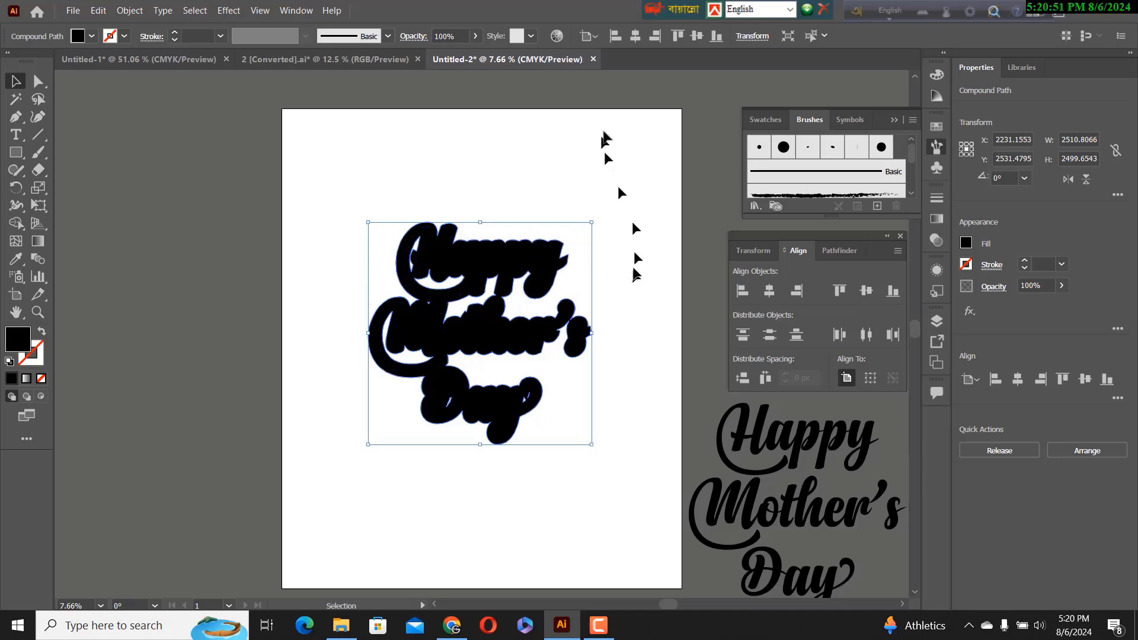
# Step: Fill the united offset shape with the orange-red C=0 M=90 Y=85 K=0 swatch and lower its opacity to a pale tint
pyautogui.click(92, 37)
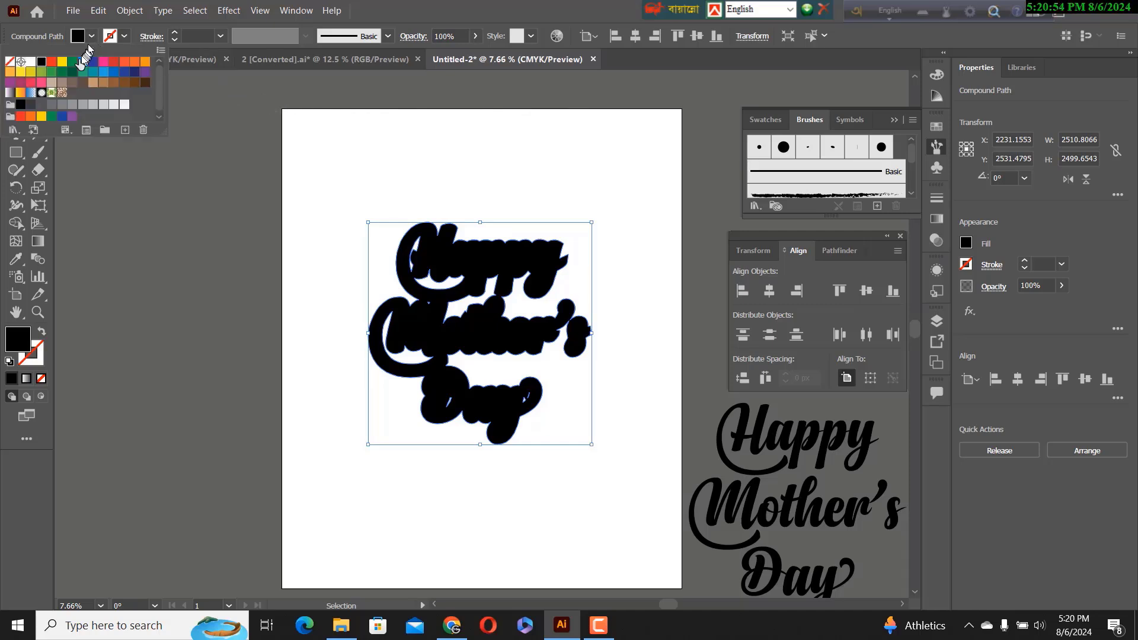
pyautogui.click(123, 62)
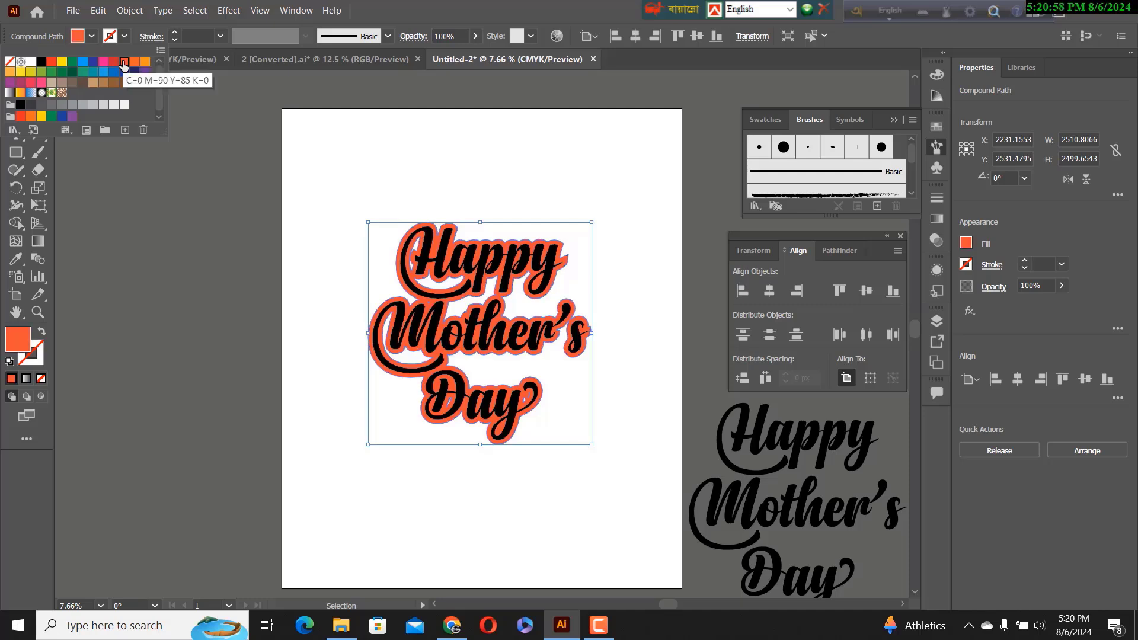
pyautogui.click(475, 36)
pyautogui.click(475, 38)
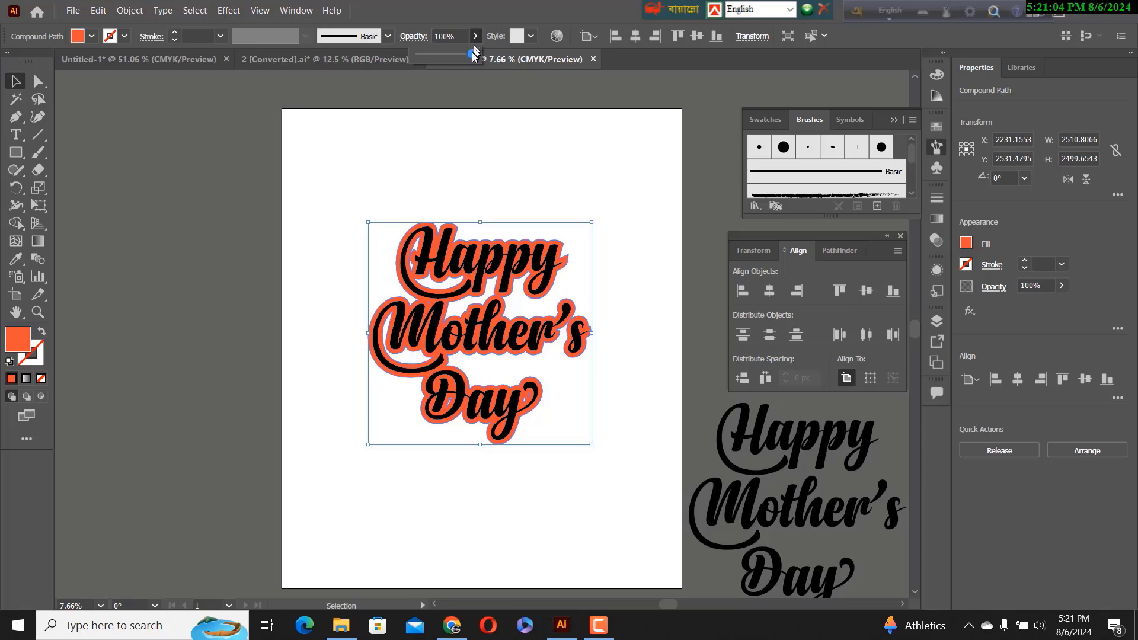
pyautogui.moveTo(457, 54); pyautogui.dragTo(445, 54)
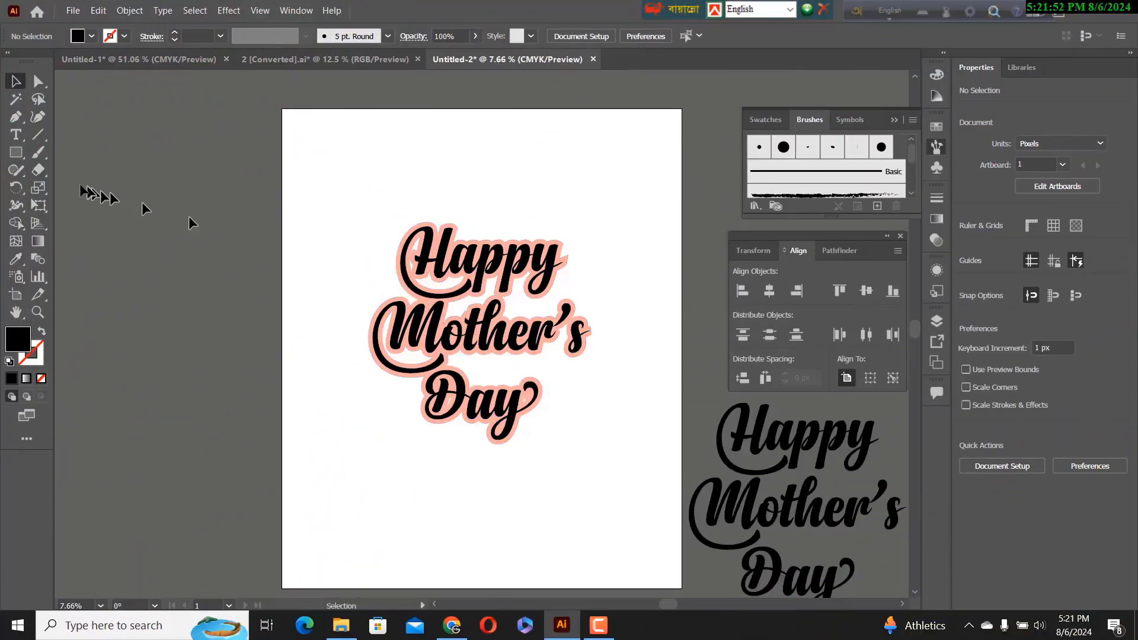
# Step: Draw a very thin horizontal ellipse about 2636 px wide and 43 px high below the word "Day"
pyautogui.click(25, 157)
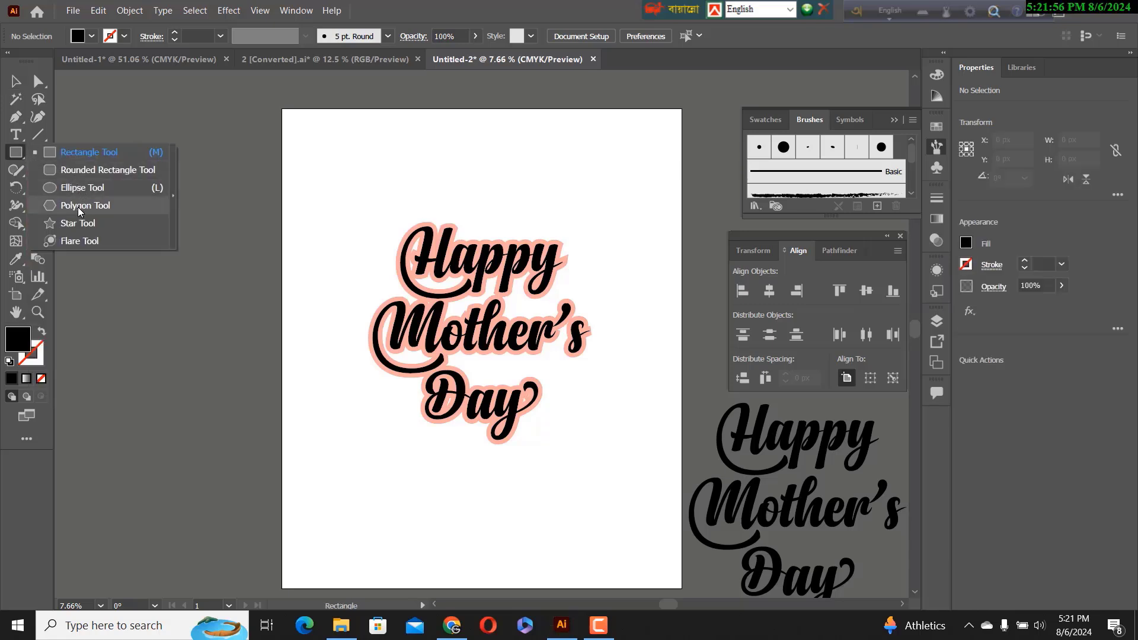
pyautogui.click(78, 188)
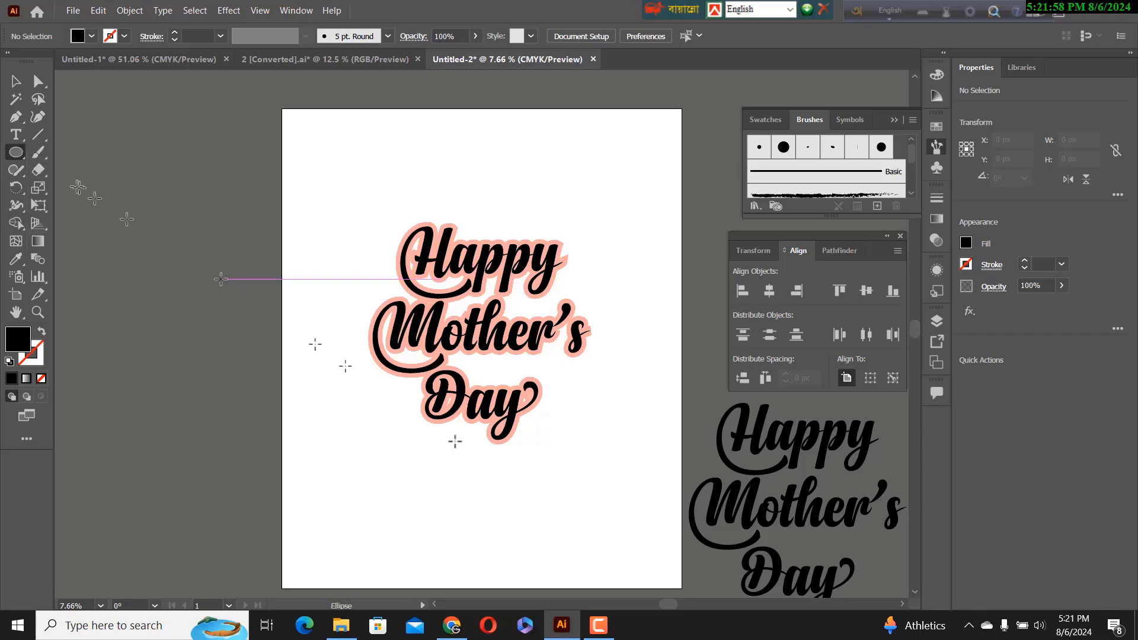
pyautogui.moveTo(345, 475); pyautogui.dragTo(578, 478)
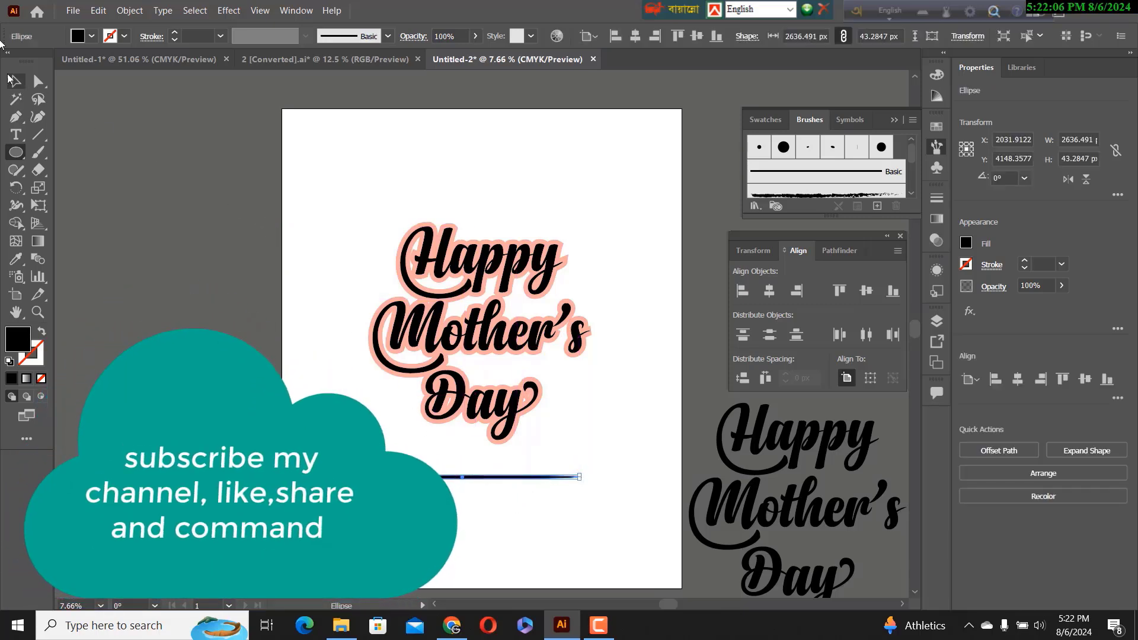
# Step: Save the thin ellipse as a new art brush stretched to fit stroke length, and delete the ellipse from the artboard
pyautogui.click(18, 83)
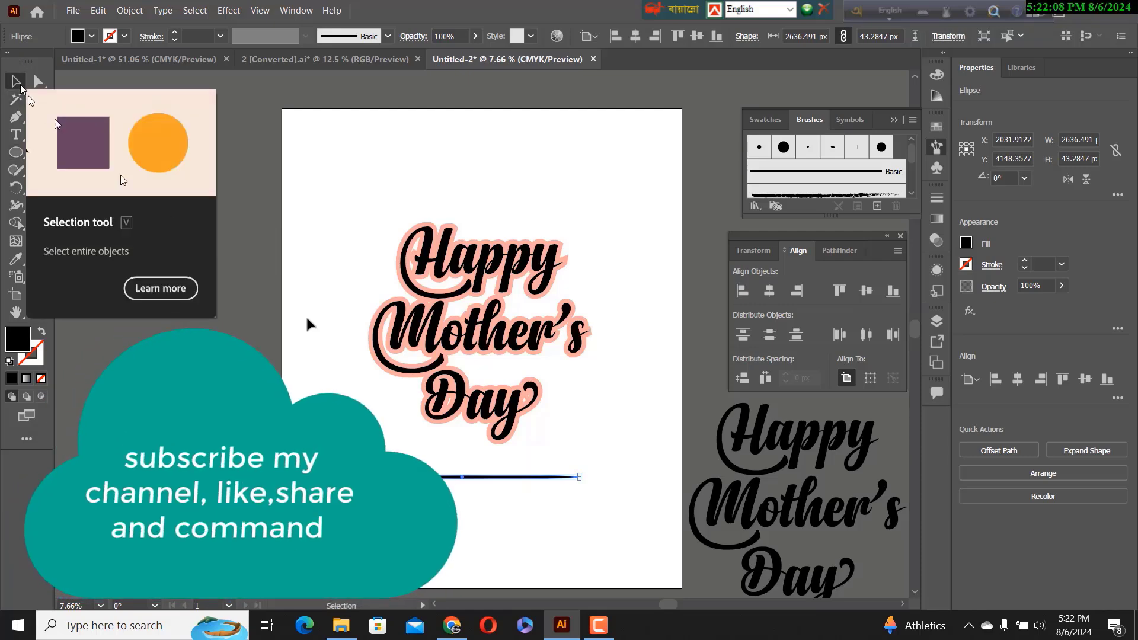
pyautogui.moveTo(450, 480)
pyautogui.mouseDown()
pyautogui.moveTo(652, 261)
pyautogui.moveTo(764, 175)
pyautogui.moveTo(786, 178)
pyautogui.mouseUp()
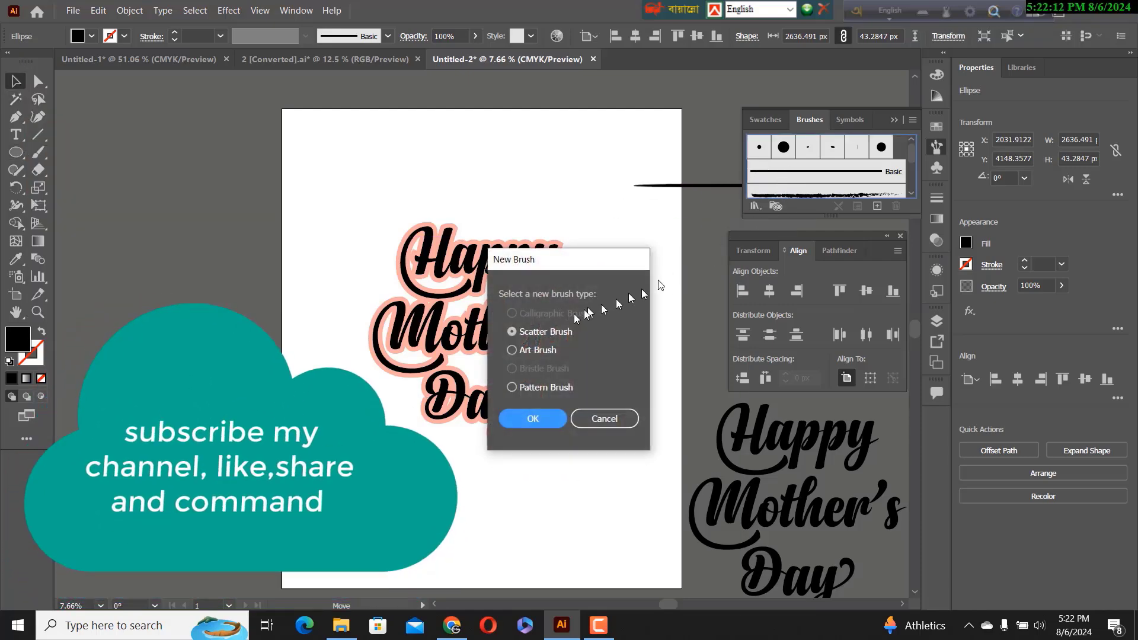
pyautogui.click(531, 351)
pyautogui.click(533, 419)
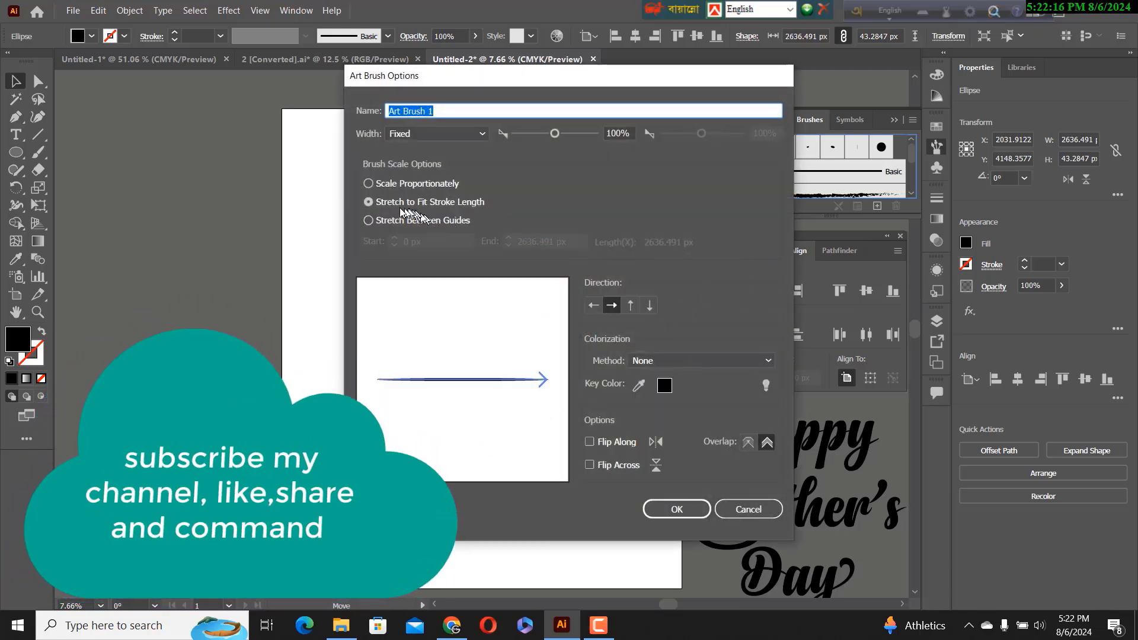
pyautogui.click(678, 511)
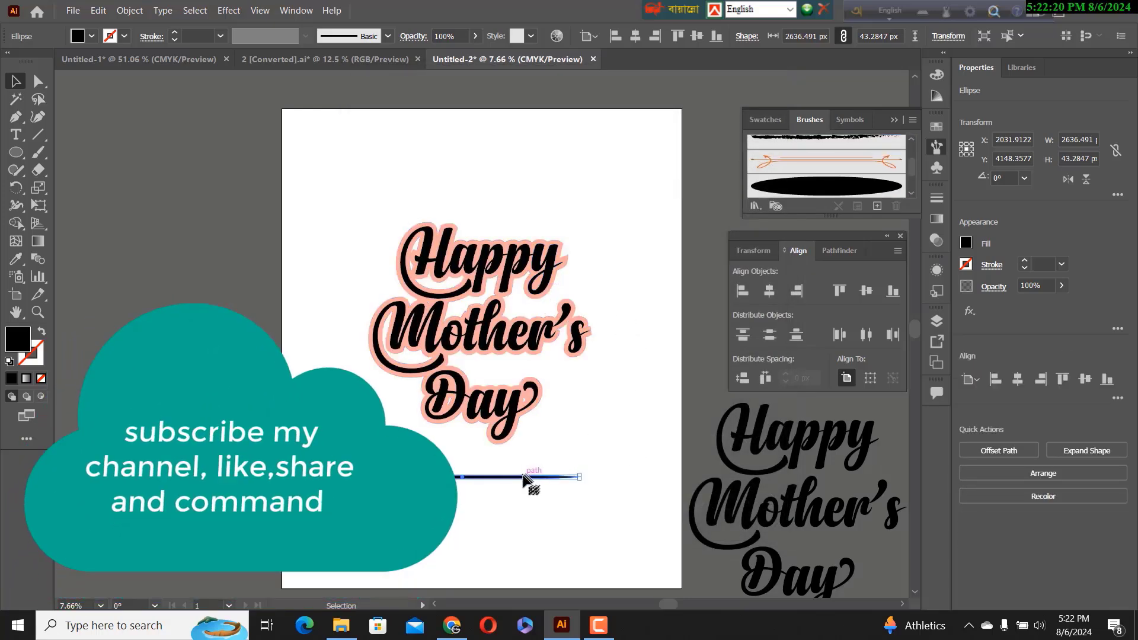
pyautogui.press('Delete')
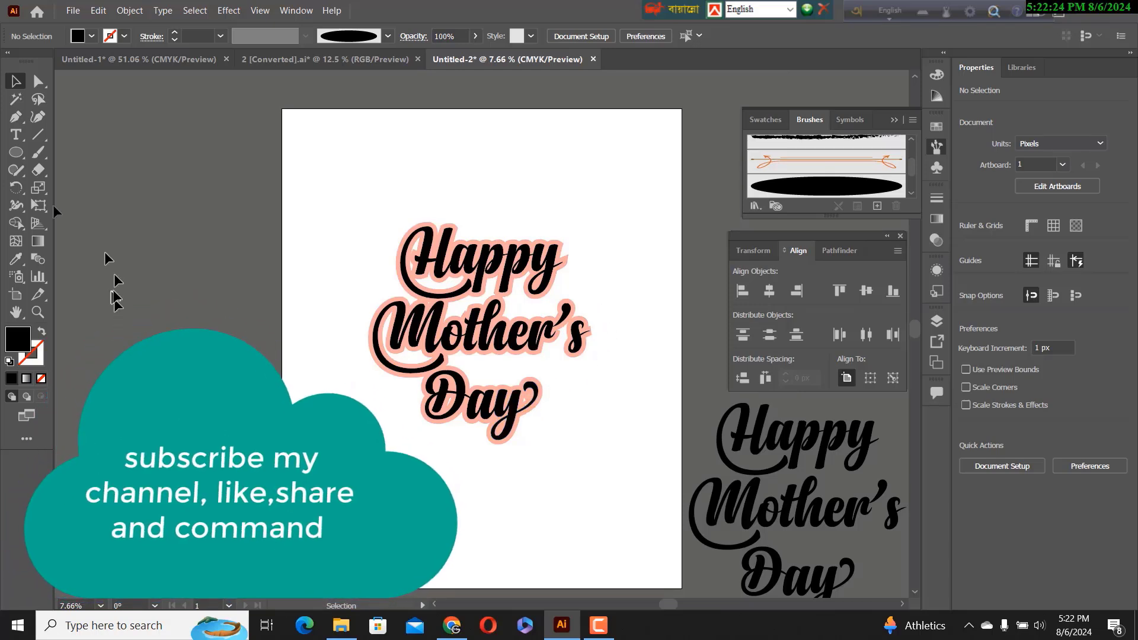
# Step: Paint a curled flourish beside "Day" and short curved strokes around the end of "Mother's" with the ellipse art brush at 0.5 pt black
pyautogui.click(39, 153)
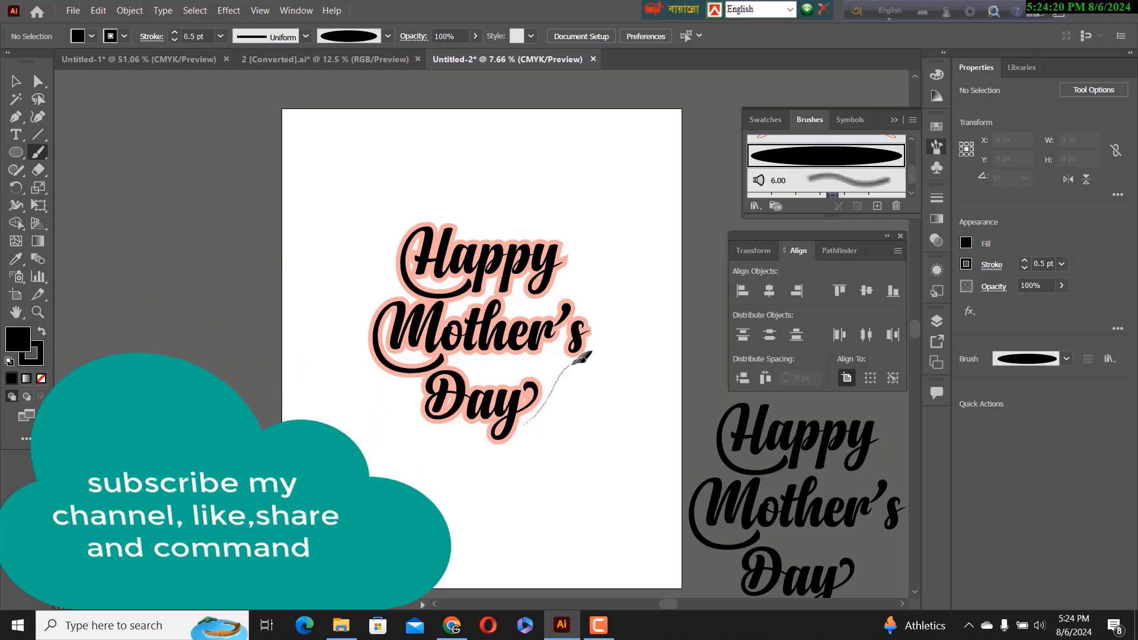
pyautogui.moveTo(584, 362)
pyautogui.mouseDown()
pyautogui.moveTo(589, 372)
pyautogui.moveTo(572, 379)
pyautogui.mouseUp()
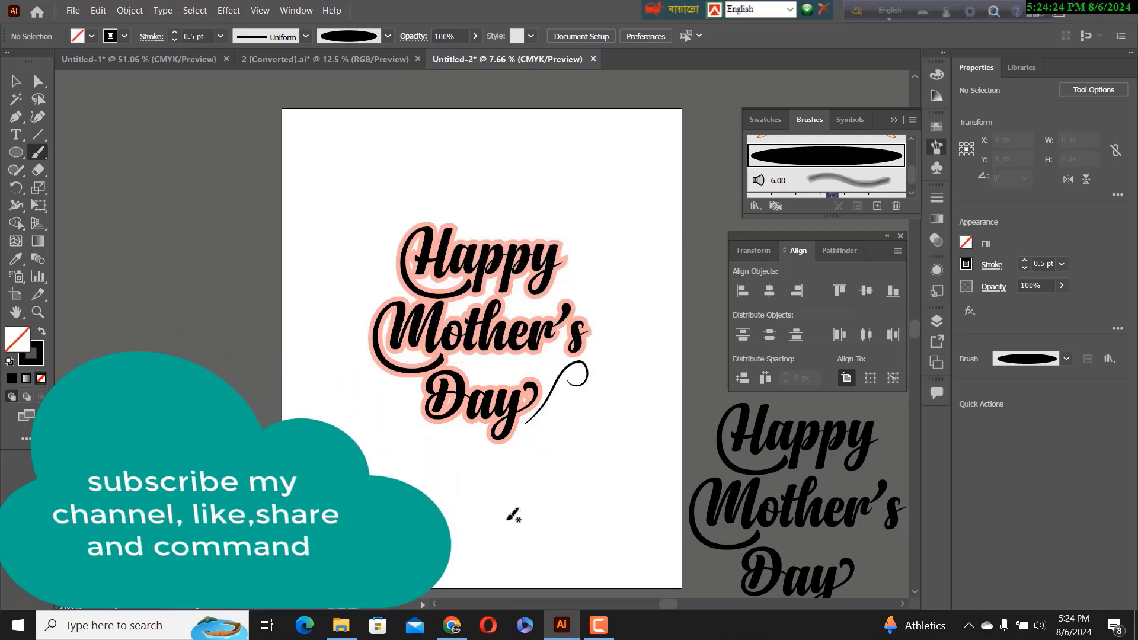
pyautogui.scroll(-3, 507, 521)
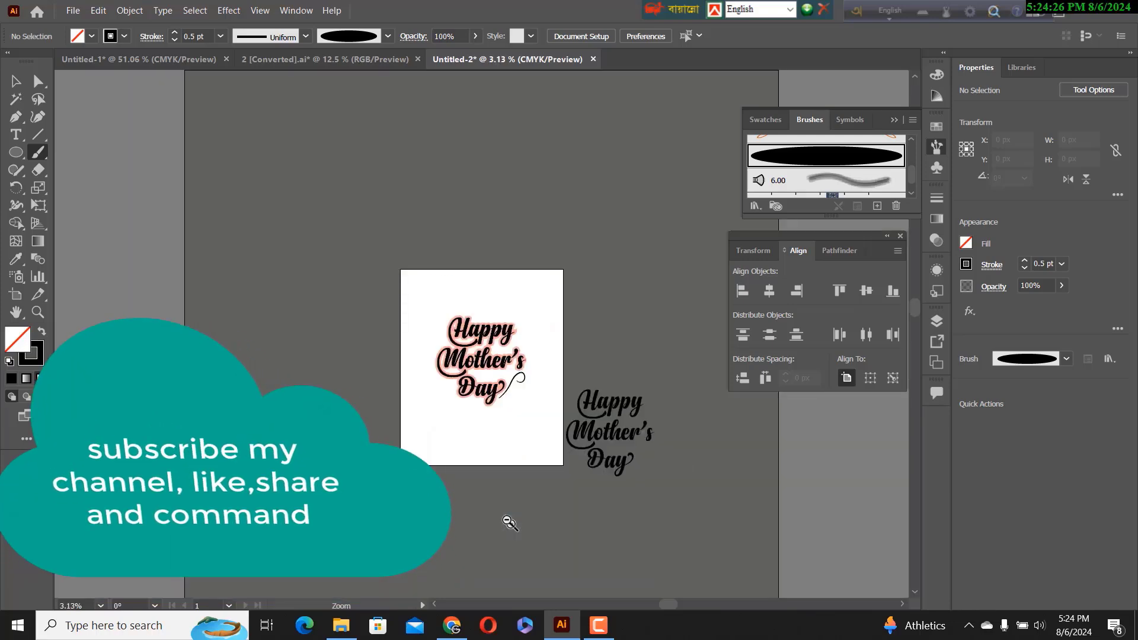
pyautogui.scroll(3, 508, 521)
pyautogui.scroll(6, 510, 523)
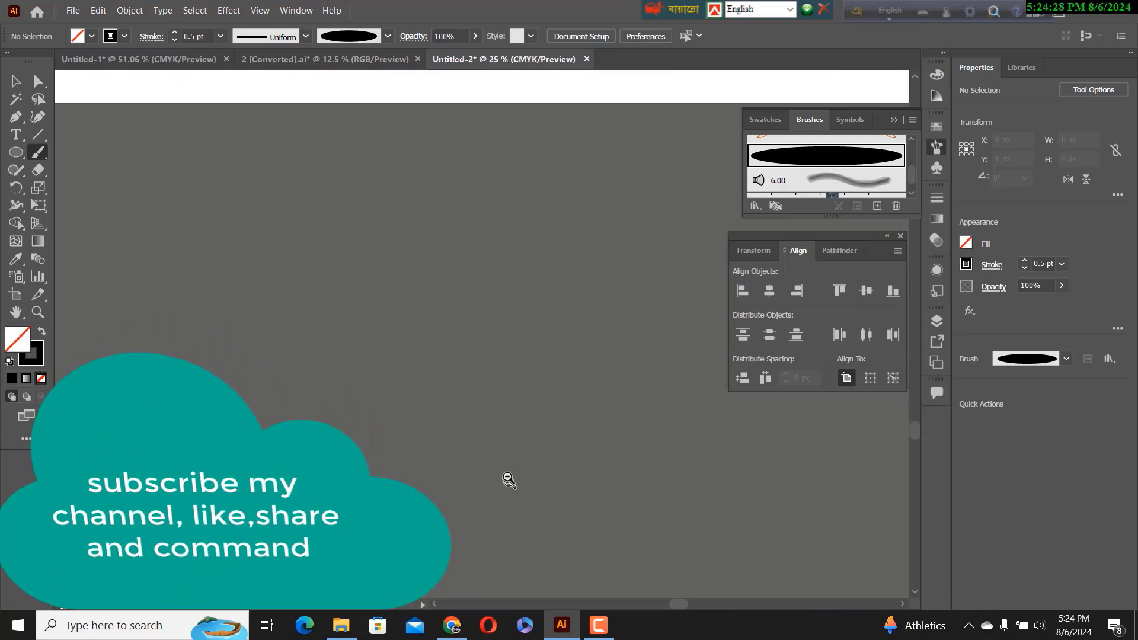
pyautogui.scroll(-6, 480, 370)
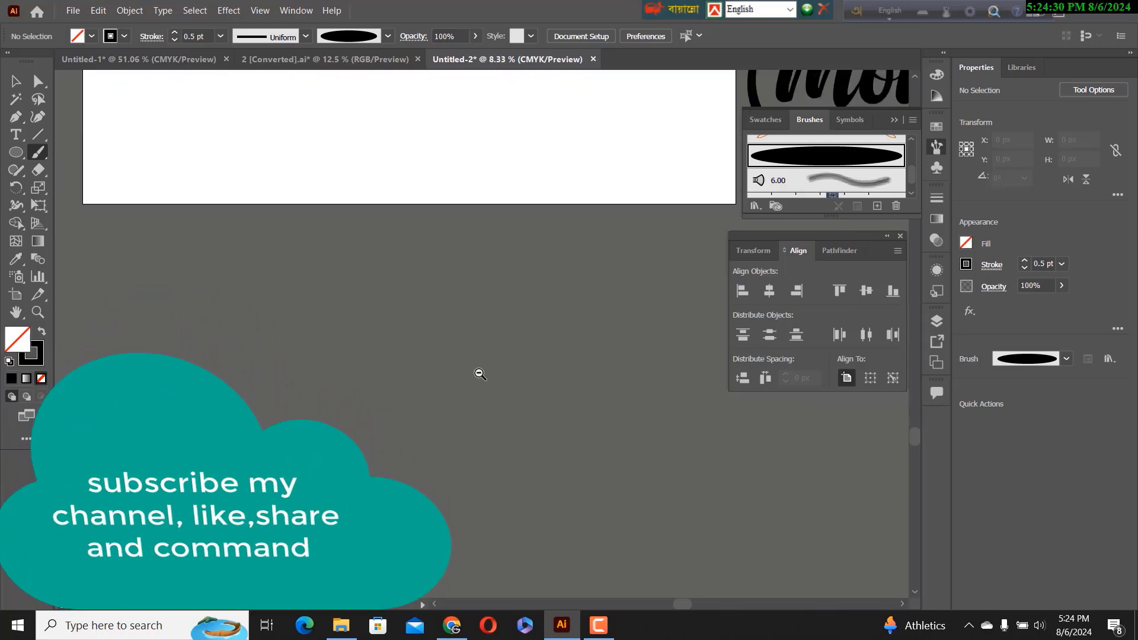
pyautogui.moveTo(488, 282); pyautogui.dragTo(531, 589)
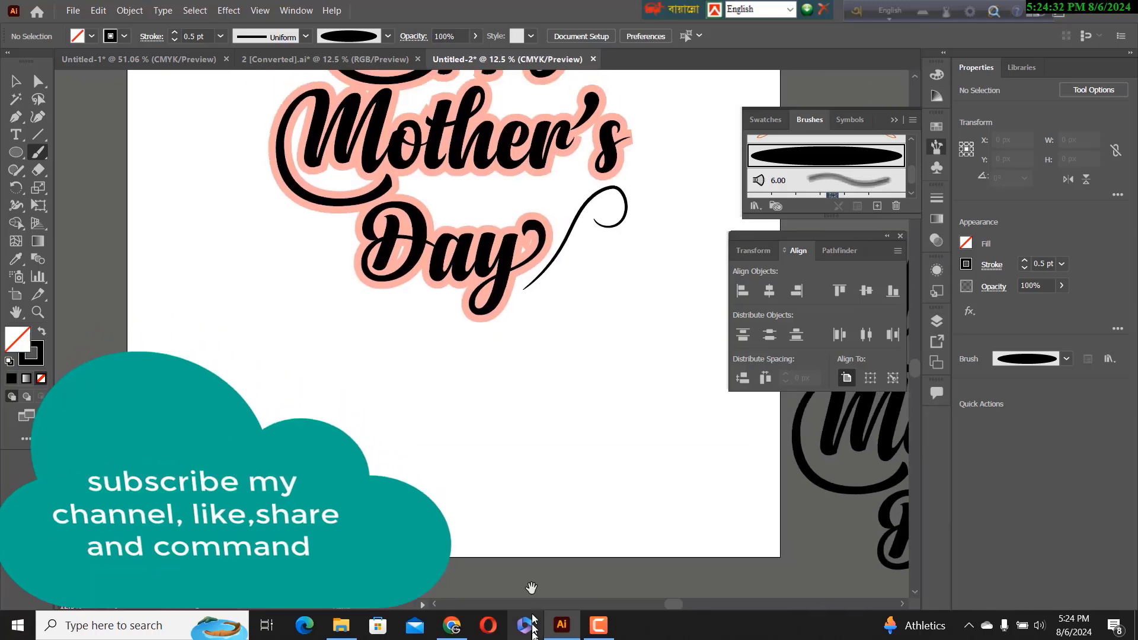
pyautogui.moveTo(519, 432); pyautogui.dragTo(482, 578)
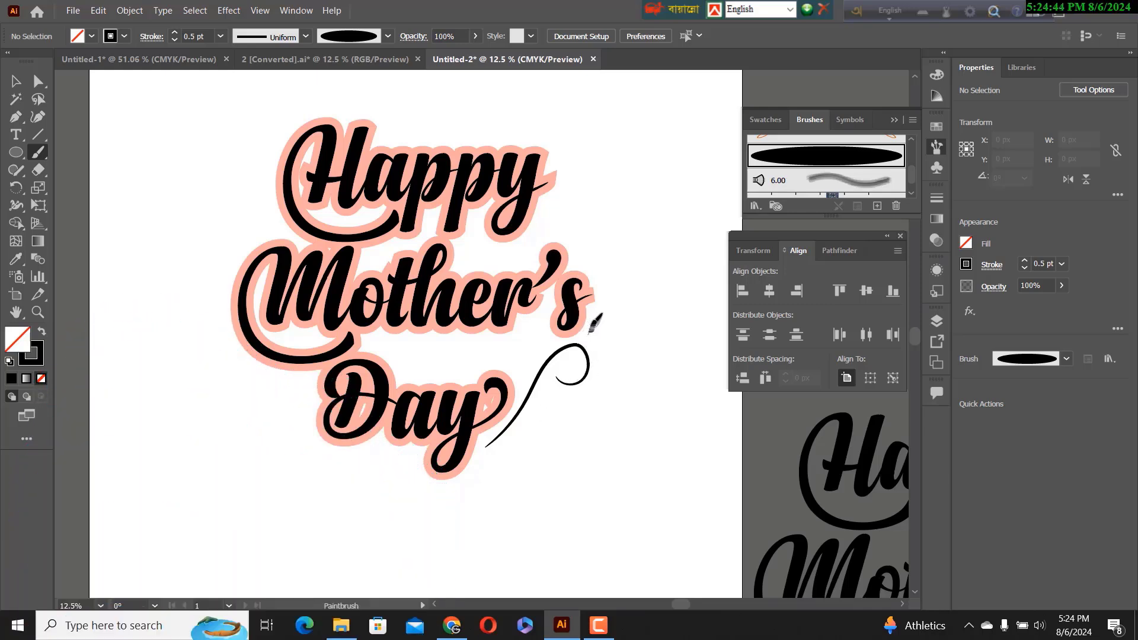
pyautogui.moveTo(589, 332); pyautogui.dragTo(589, 320)
pyautogui.moveTo(593, 306)
pyautogui.mouseDown()
pyautogui.moveTo(571, 266)
pyautogui.moveTo(569, 244)
pyautogui.moveTo(537, 244)
pyautogui.moveTo(581, 257)
pyautogui.mouseUp()
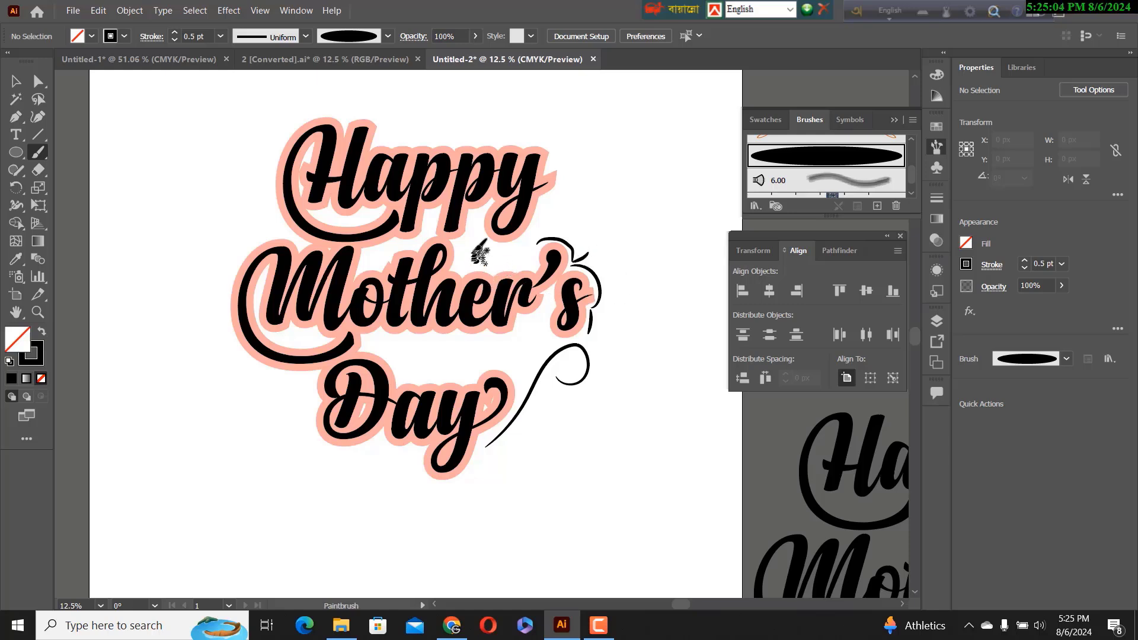
# Step: Paint brush strokes between "Happy" and "Mother's" and a wavy contour around the outside of "Happy"
pyautogui.moveTo(479, 211); pyautogui.dragTo(548, 200)
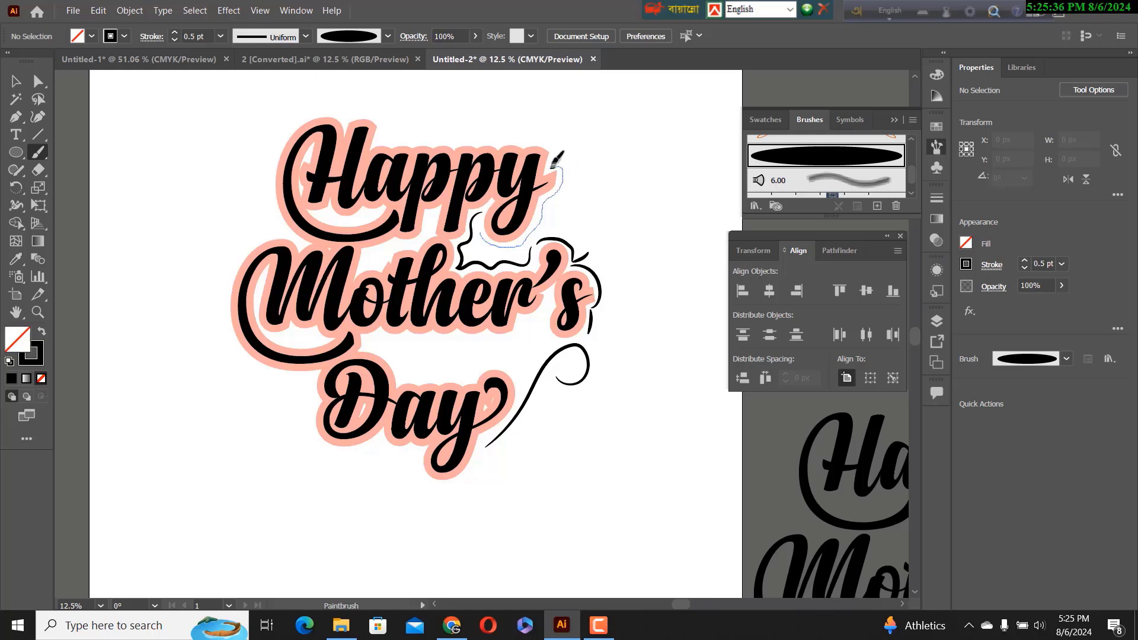
pyautogui.moveTo(548, 143); pyautogui.dragTo(486, 140)
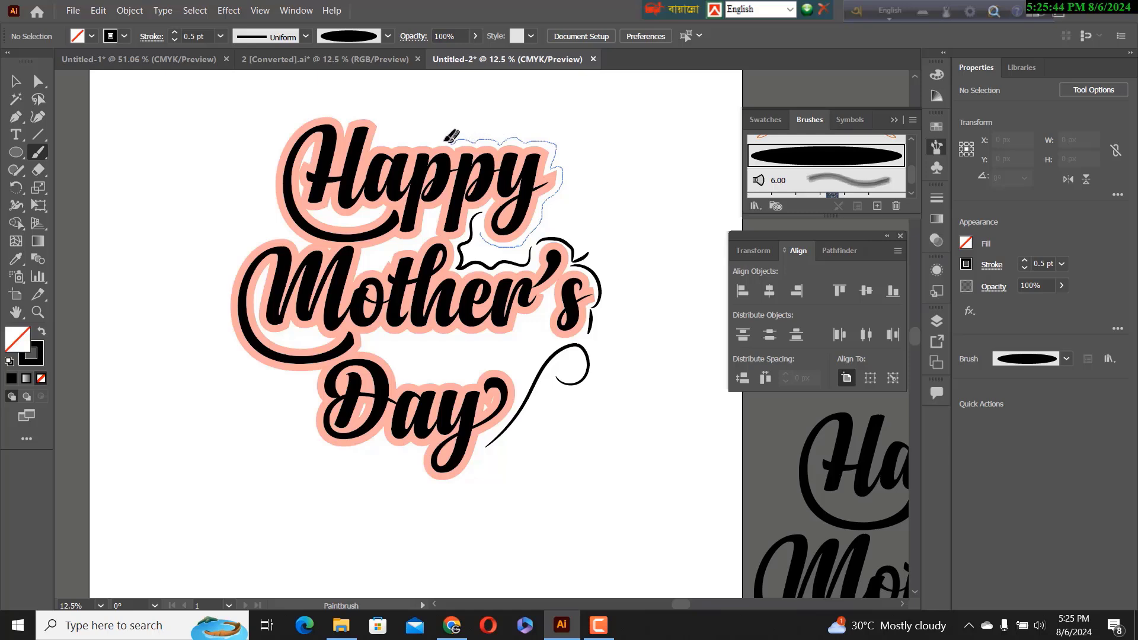
pyautogui.moveTo(432, 143)
pyautogui.mouseDown()
pyautogui.moveTo(381, 142)
pyautogui.moveTo(379, 118)
pyautogui.moveTo(351, 118)
pyautogui.mouseUp()
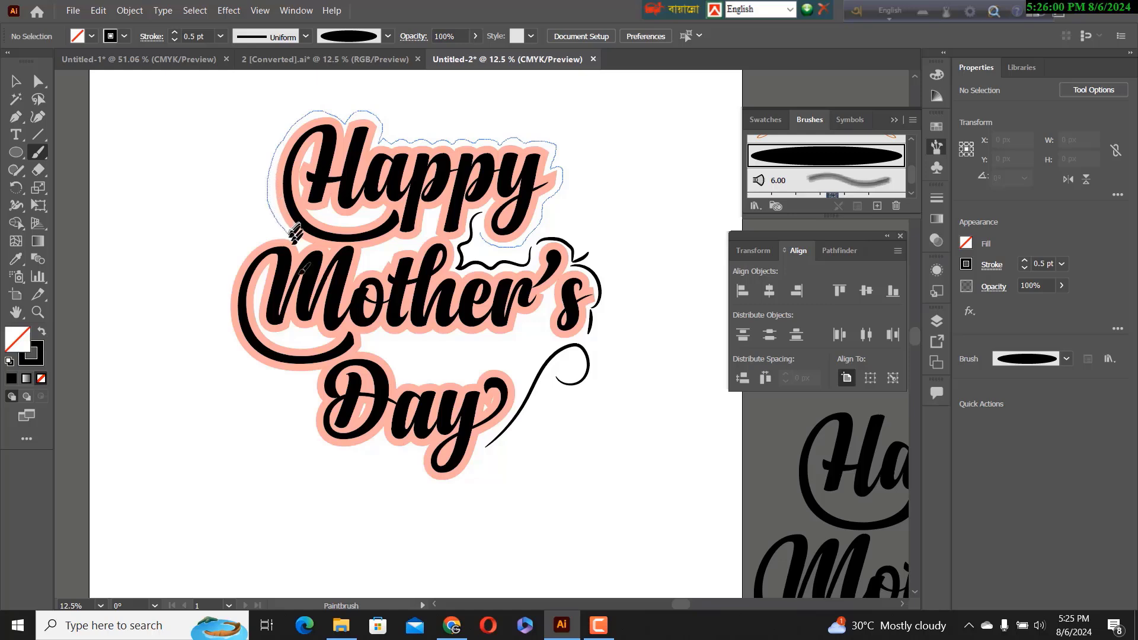
pyautogui.moveTo(295, 234); pyautogui.dragTo(296, 237)
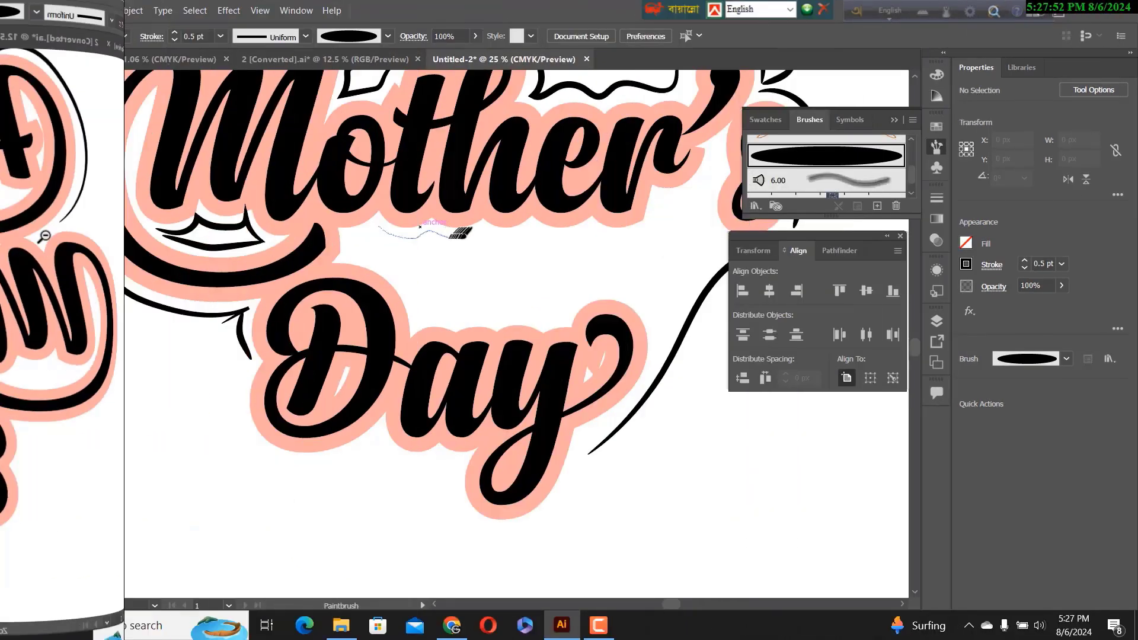
# Step: Paint a wavy line beneath "Mother's" and brush strokes following the upper edge of "Day"
pyautogui.moveTo(458, 236); pyautogui.dragTo(552, 237)
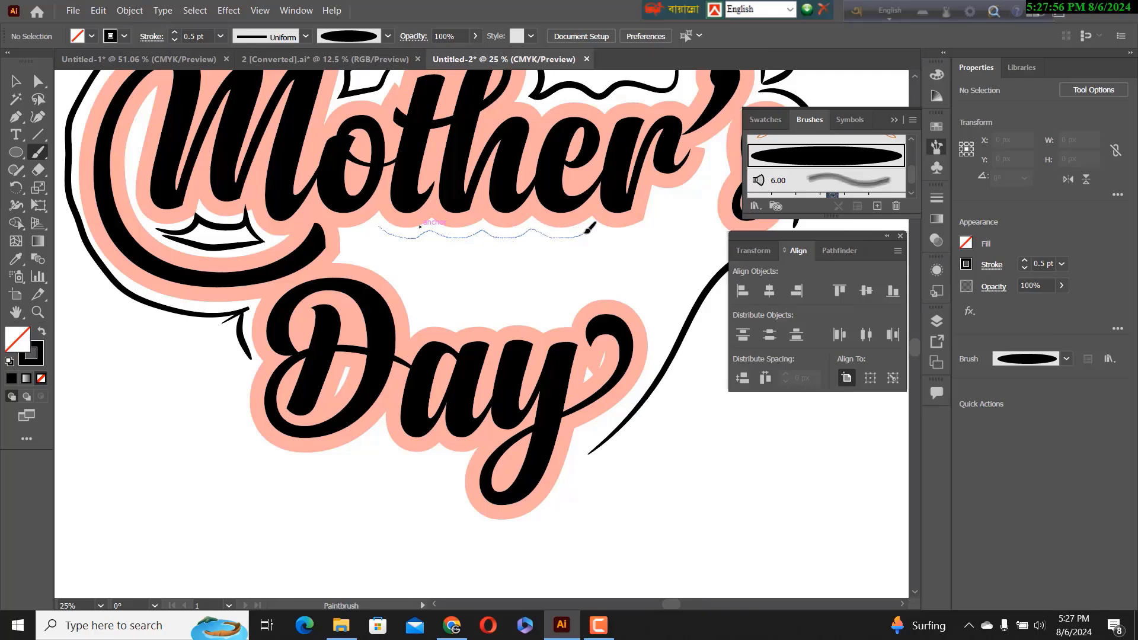
pyautogui.moveTo(597, 235); pyautogui.dragTo(637, 232)
pyautogui.moveTo(664, 188); pyautogui.dragTo(662, 193)
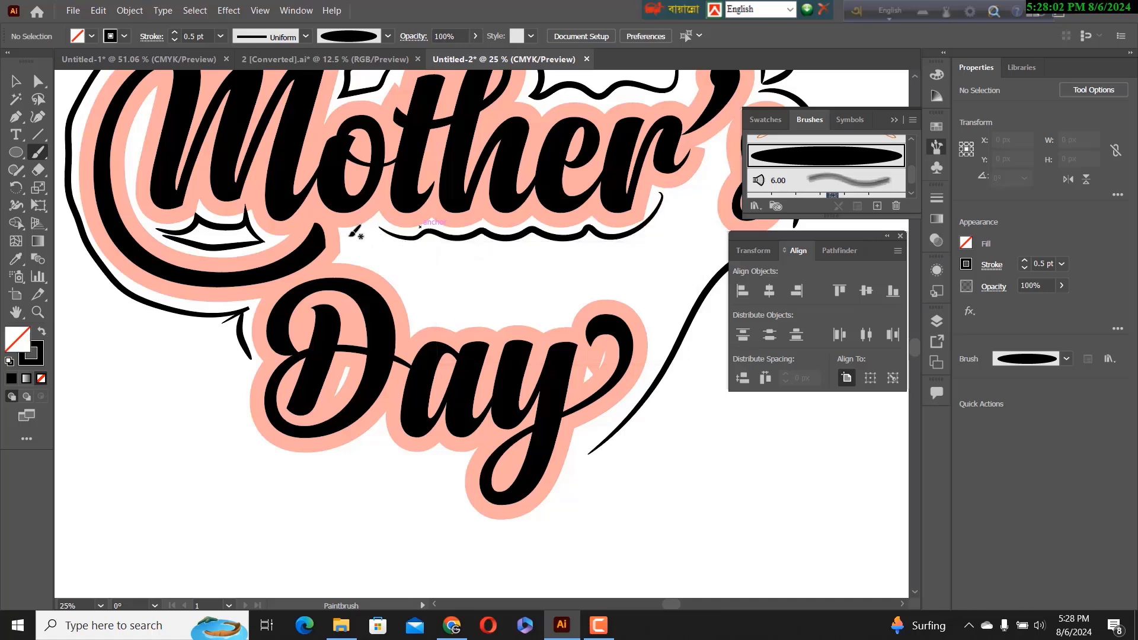
pyautogui.moveTo(361, 258); pyautogui.dragTo(390, 271)
pyautogui.moveTo(418, 320); pyautogui.dragTo(418, 321)
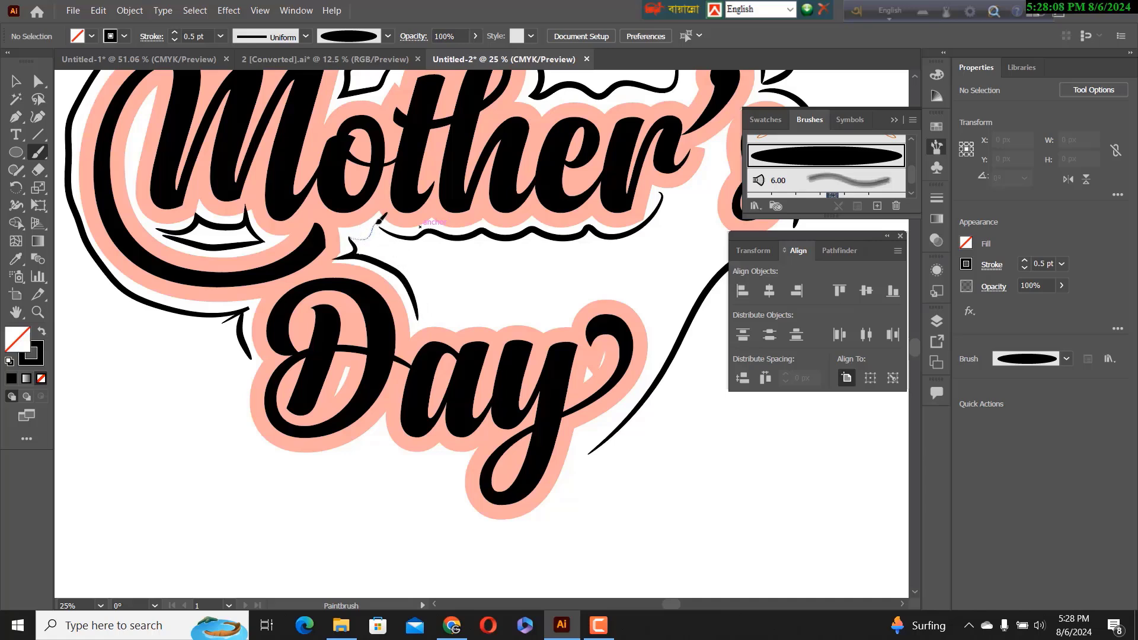
pyautogui.moveTo(378, 222); pyautogui.dragTo(380, 220)
pyautogui.moveTo(550, 307); pyautogui.dragTo(450, 315)
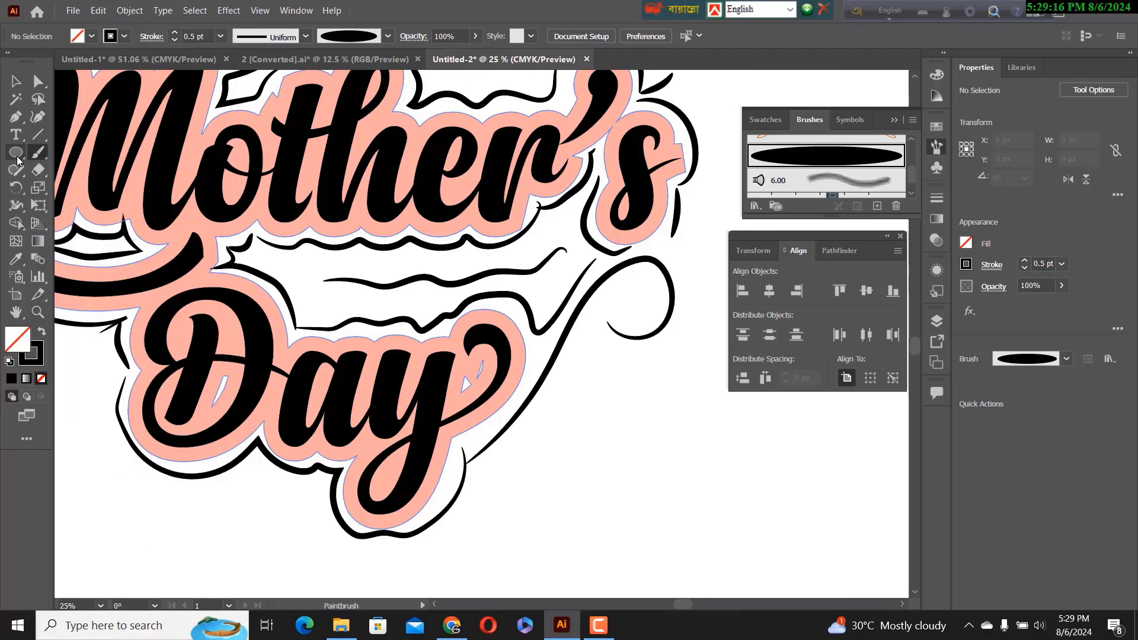
# Step: Draw a rectangle about 266 px wide and 298 px high beside "Day" and fill it with the orange-red swatch
pyautogui.moveTo(17, 160); pyautogui.dragTo(65, 153)
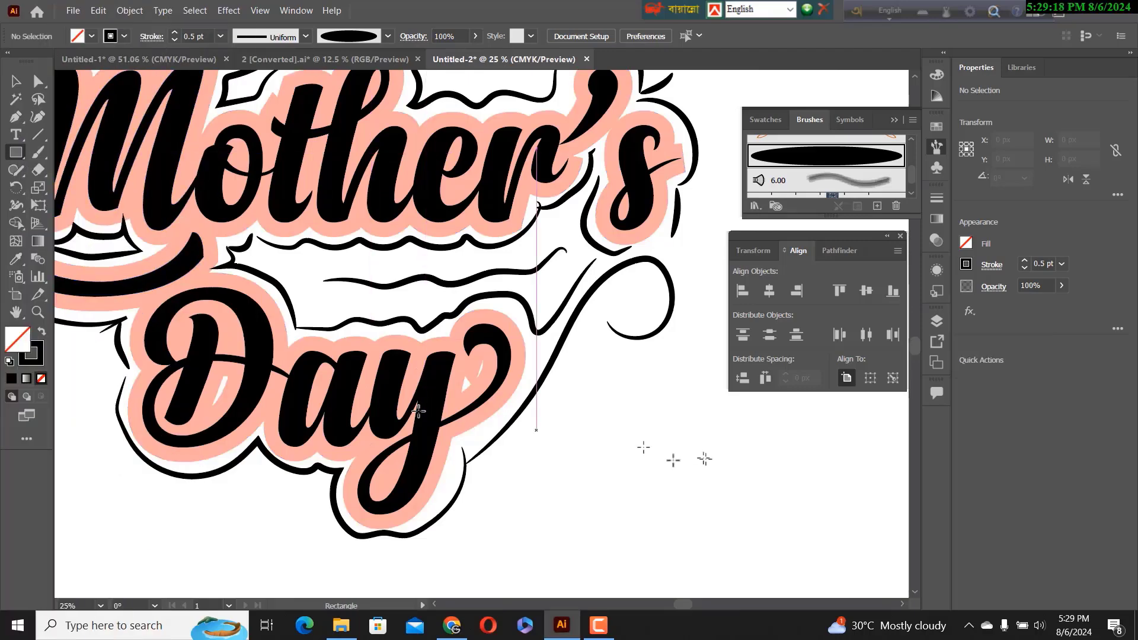
pyautogui.moveTo(563, 415); pyautogui.dragTo(640, 501)
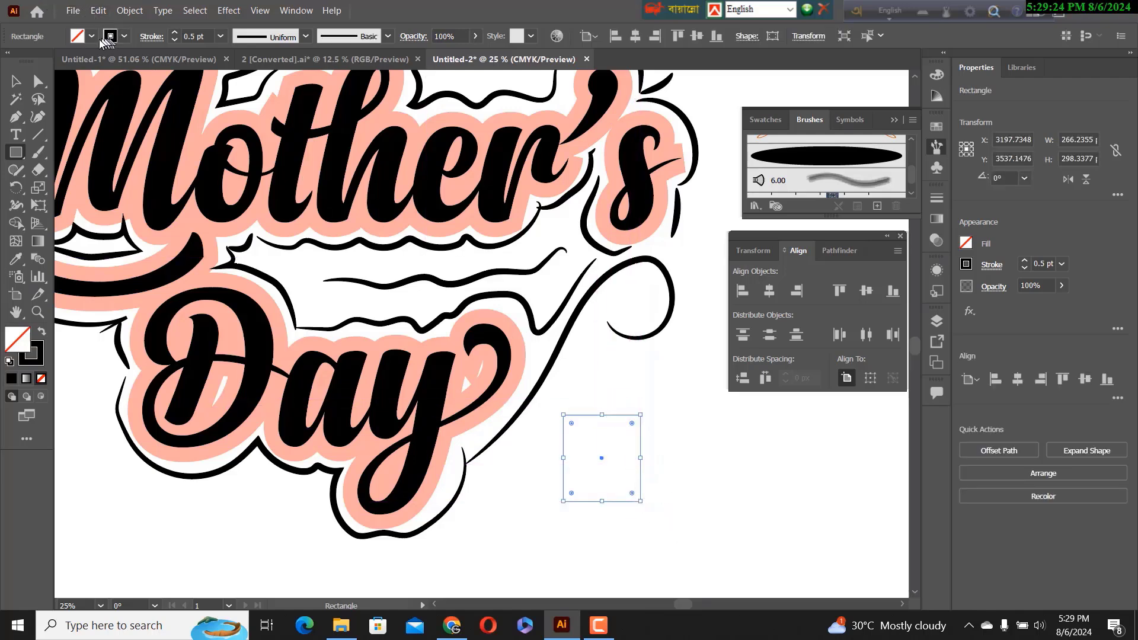
pyautogui.click(92, 40)
pyautogui.click(52, 63)
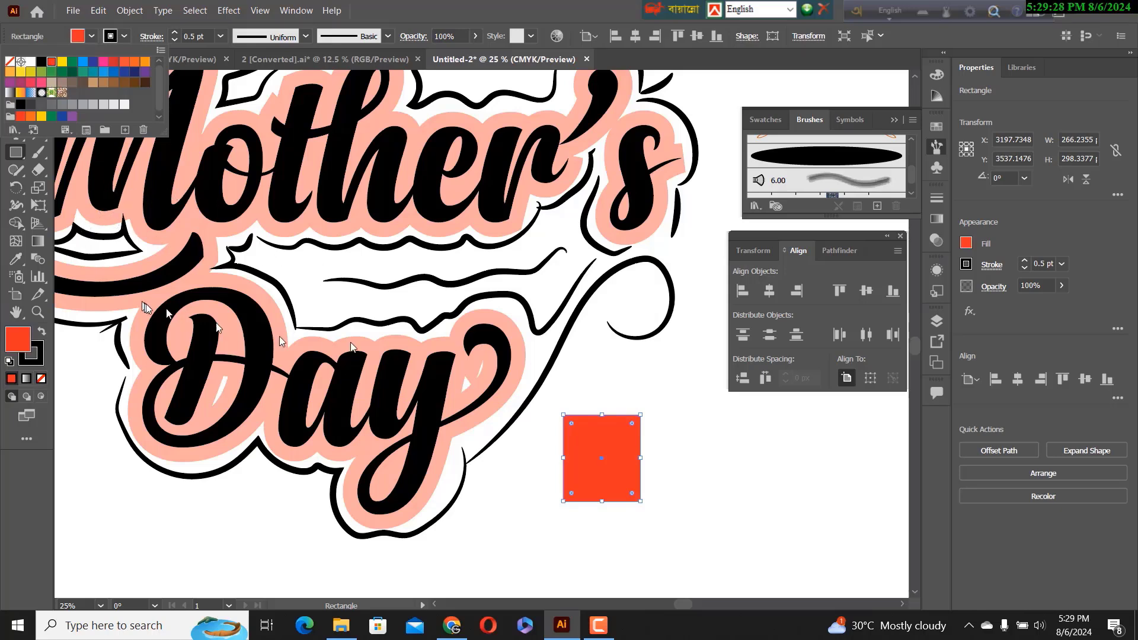
# Step: Apply a Pucker & Bloat effect of 92% to the orange-red rectangle and reduce its height to about 284 px
pyautogui.click(232, 12)
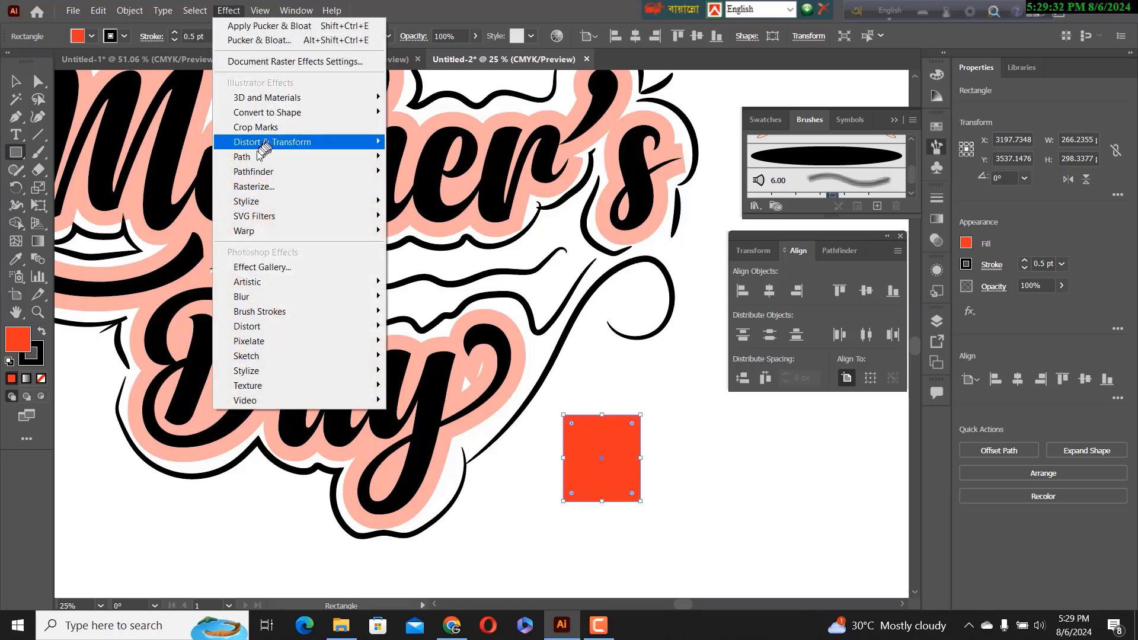
pyautogui.moveTo(254, 161)
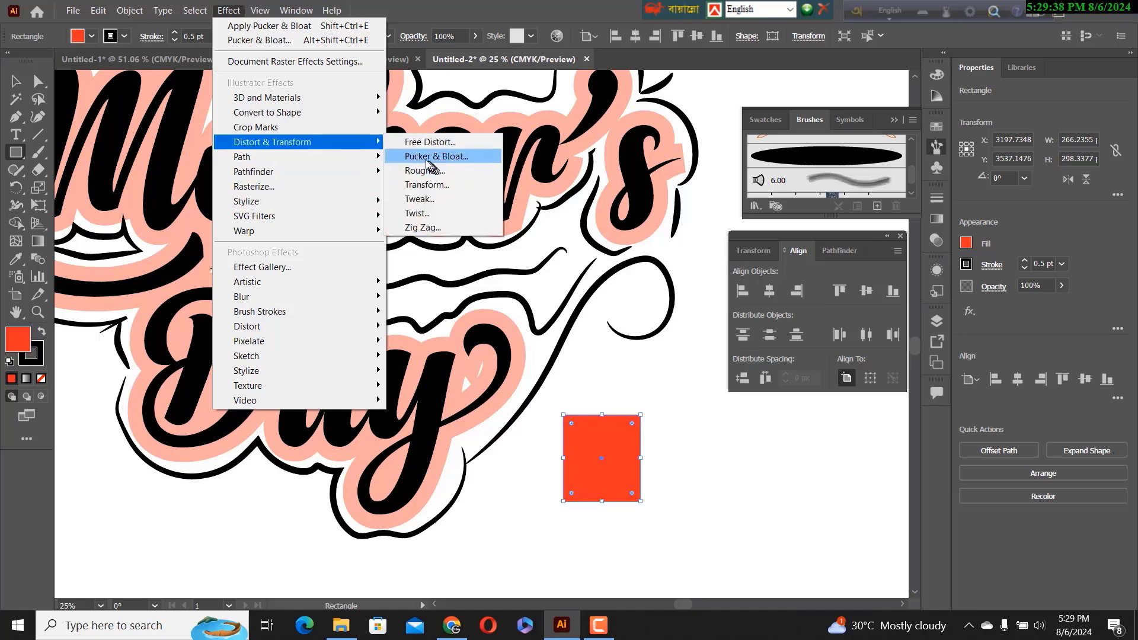
pyautogui.click(427, 157)
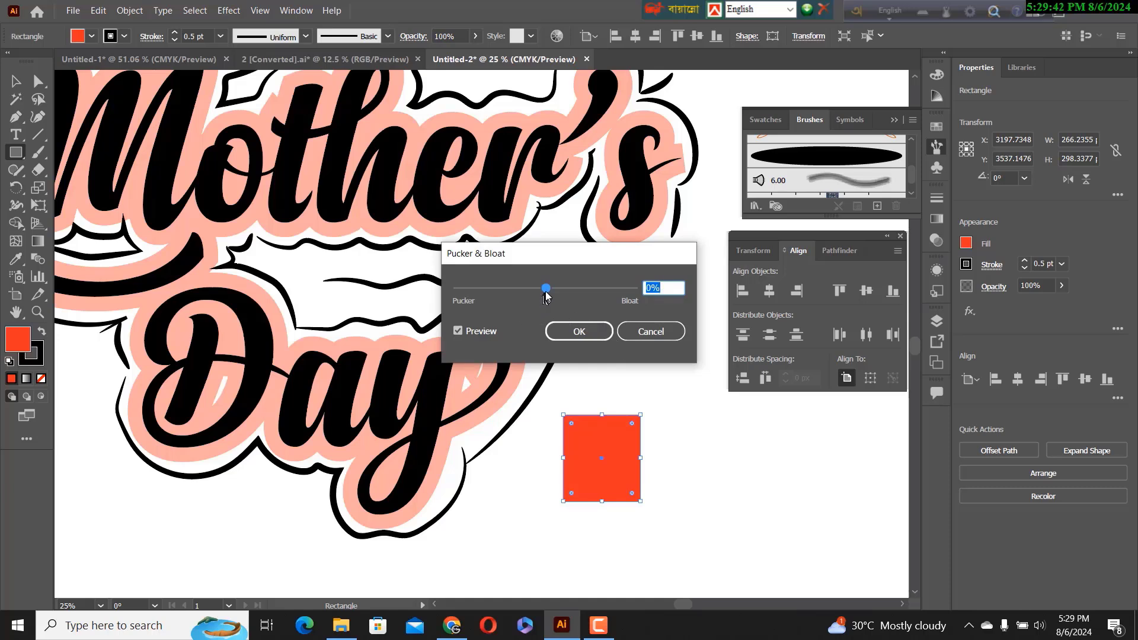
pyautogui.moveTo(545, 294); pyautogui.dragTo(594, 294)
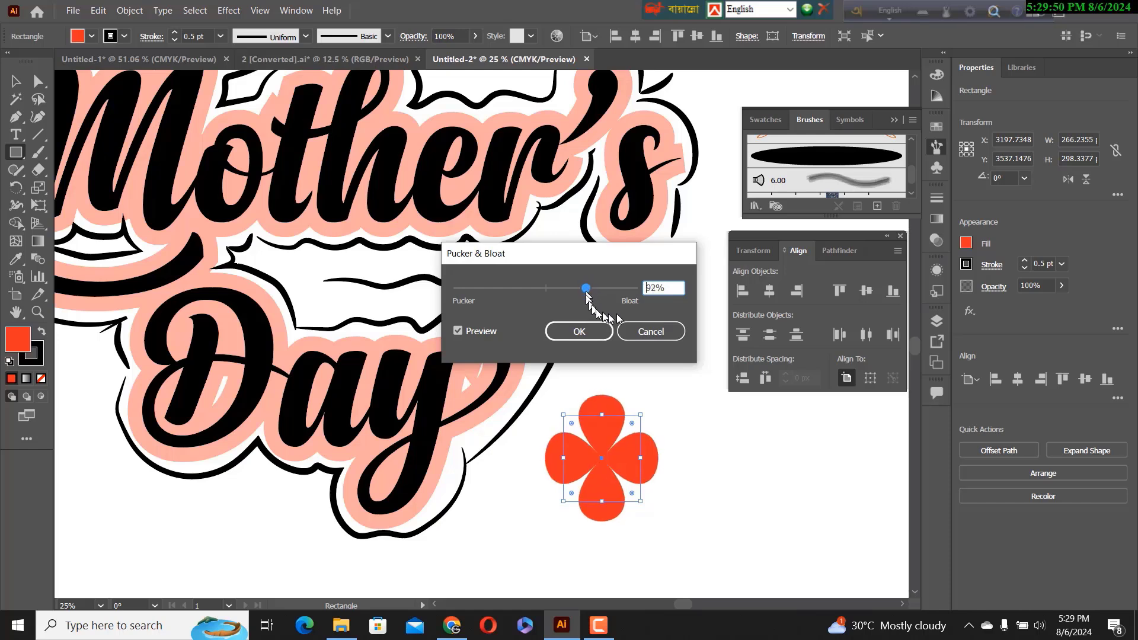
pyautogui.click(579, 331)
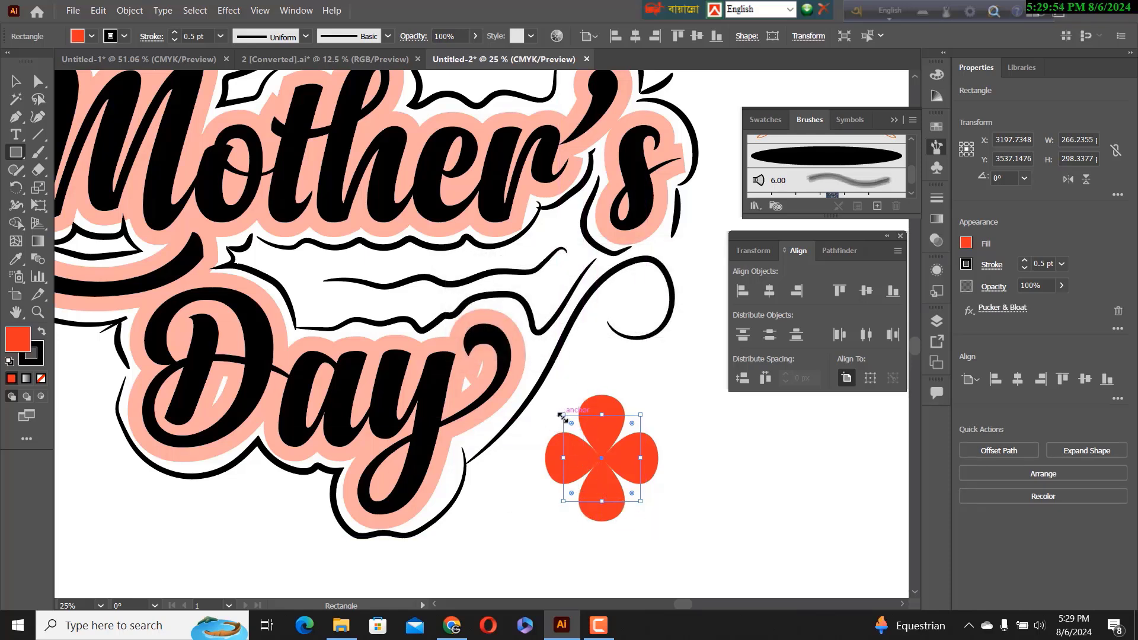
pyautogui.moveTo(562, 416)
pyautogui.mouseDown()
pyautogui.moveTo(542, 407)
pyautogui.moveTo(553, 399)
pyautogui.moveTo(563, 419)
pyautogui.mouseUp()
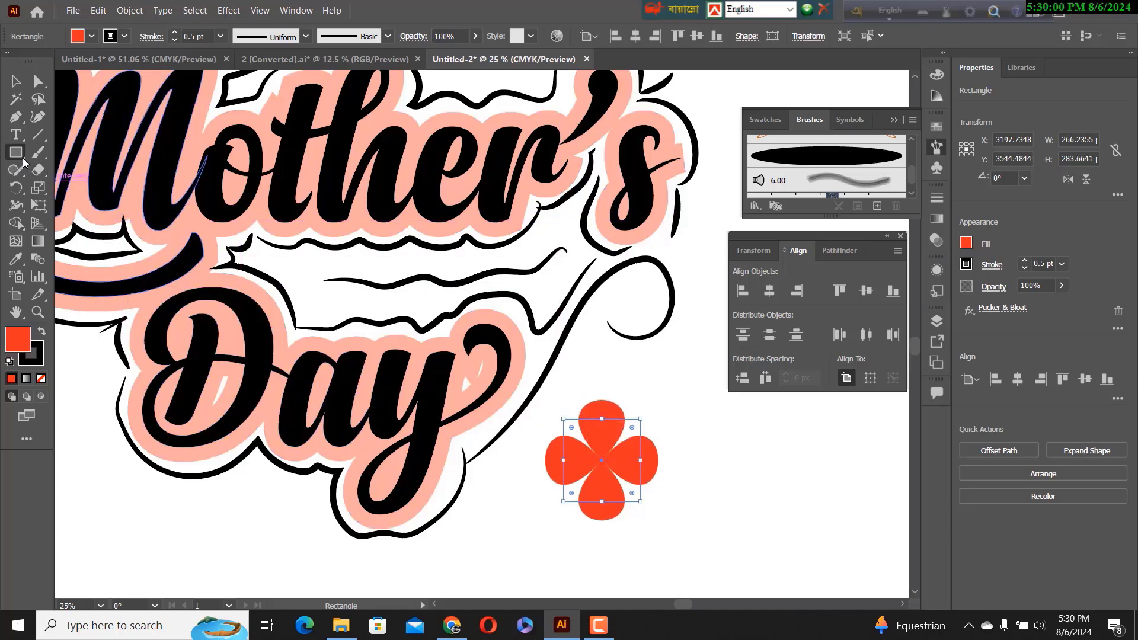
# Step: Draw a circle about 114 px in diameter beside the four-petal flower and fill it with white
pyautogui.moveTo(24, 162); pyautogui.dragTo(86, 171)
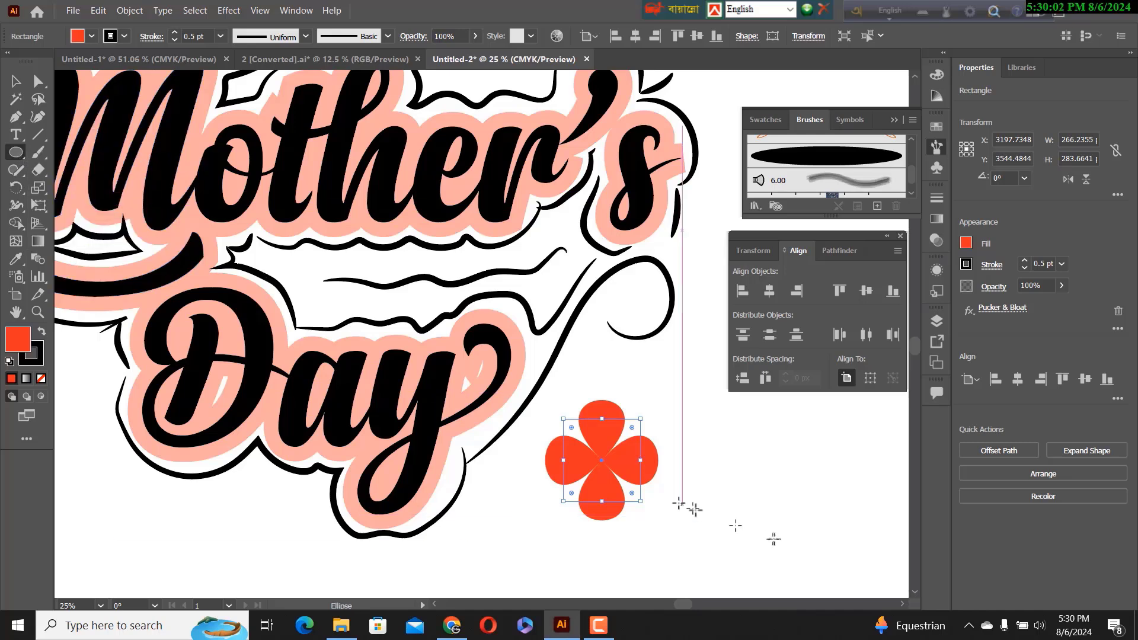
pyautogui.moveTo(698, 465); pyautogui.dragTo(716, 481)
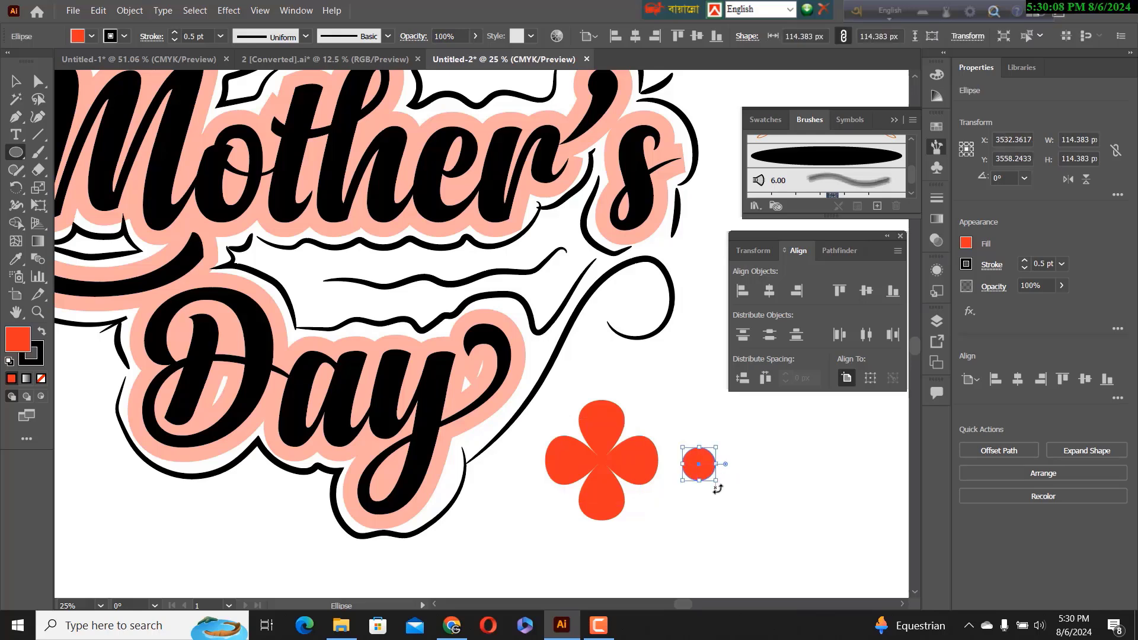
pyautogui.click(92, 38)
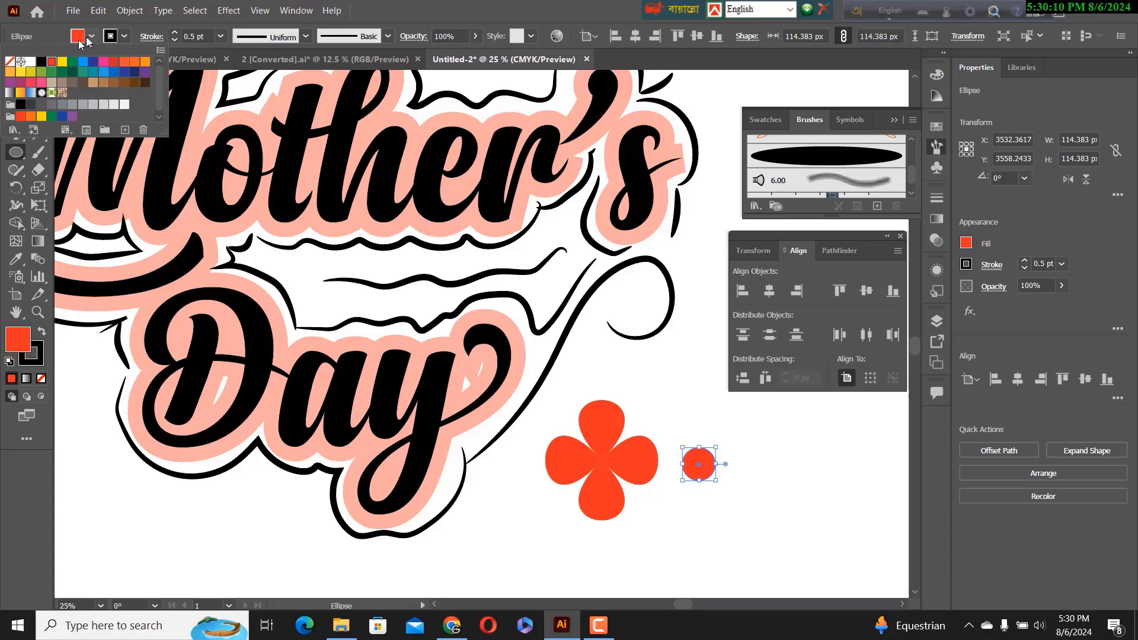
pyautogui.click(31, 61)
pyautogui.click(699, 480)
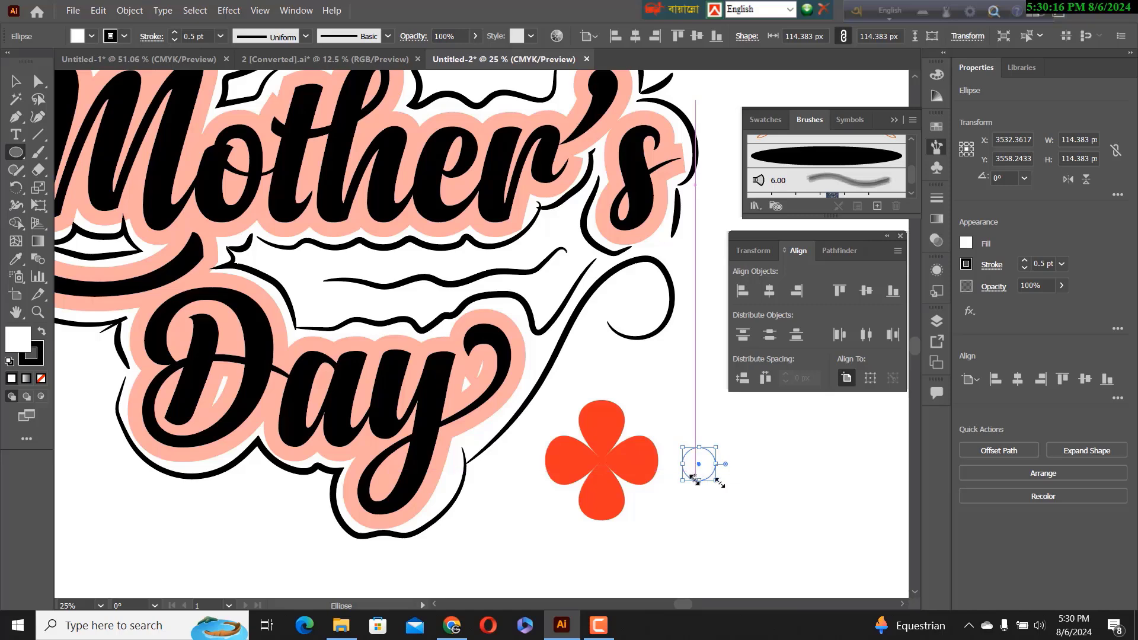
pyautogui.click(16, 81)
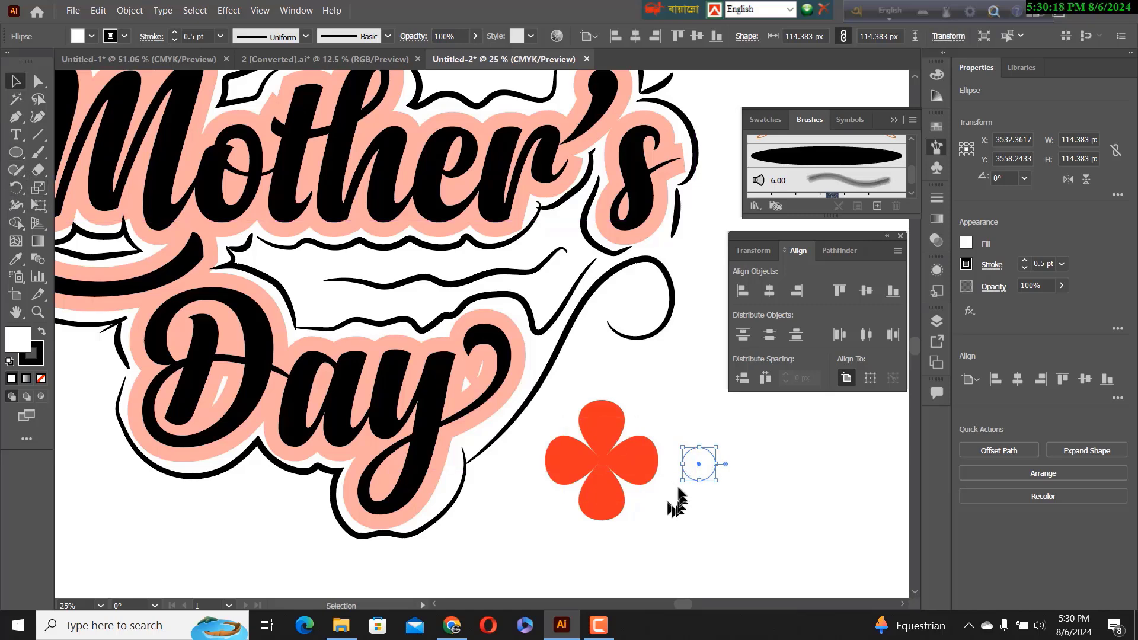
# Step: Place the white circle at the centre of the four-petal flower and group it with the petals
pyautogui.moveTo(700, 475); pyautogui.dragTo(601, 467)
pyautogui.moveTo(586, 396); pyautogui.dragTo(641, 493)
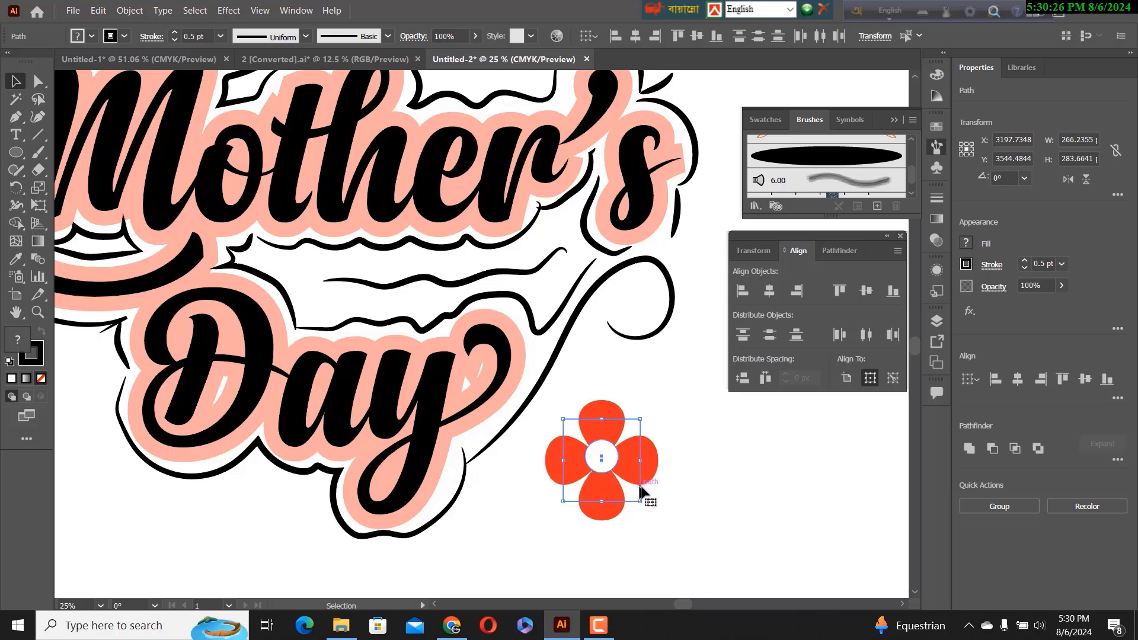
pyautogui.rightClick(629, 467)
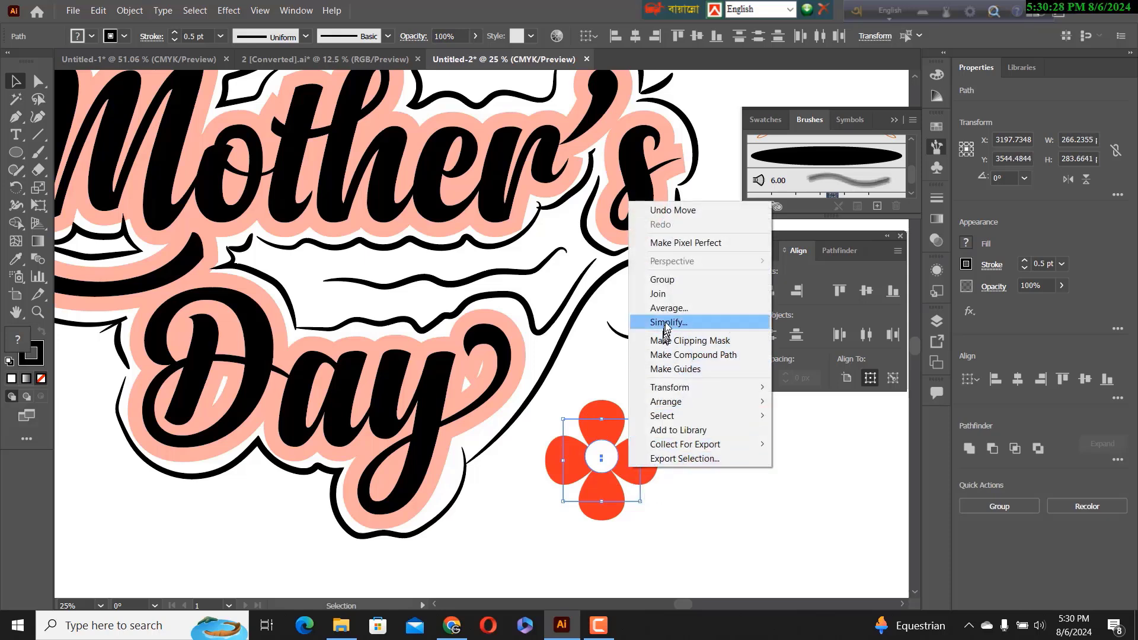
pyautogui.click(662, 279)
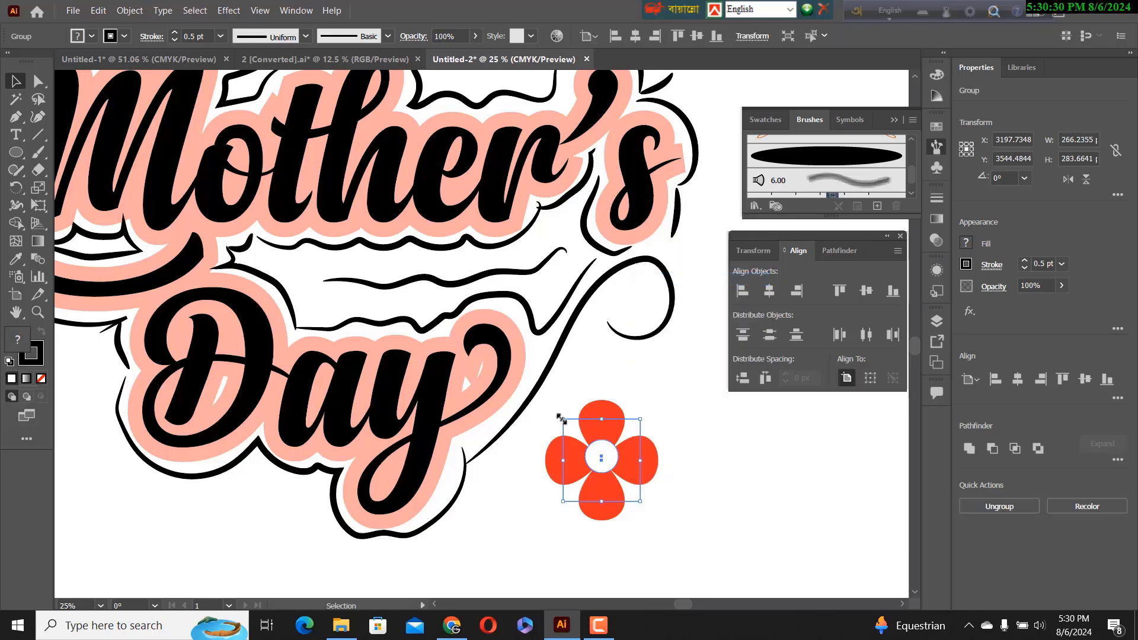
# Step: Shrink the flower group to about 106 x 113 px and move it to about X 3316, Y 3500 px
pyautogui.moveTo(562, 420); pyautogui.dragTo(585, 444)
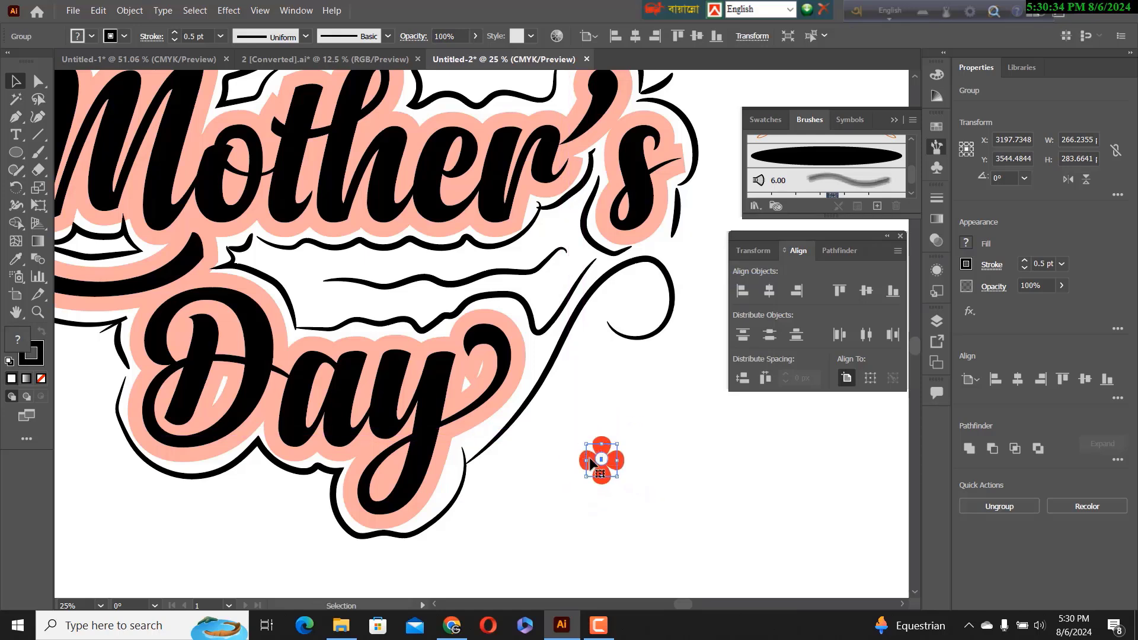
pyautogui.click(610, 437)
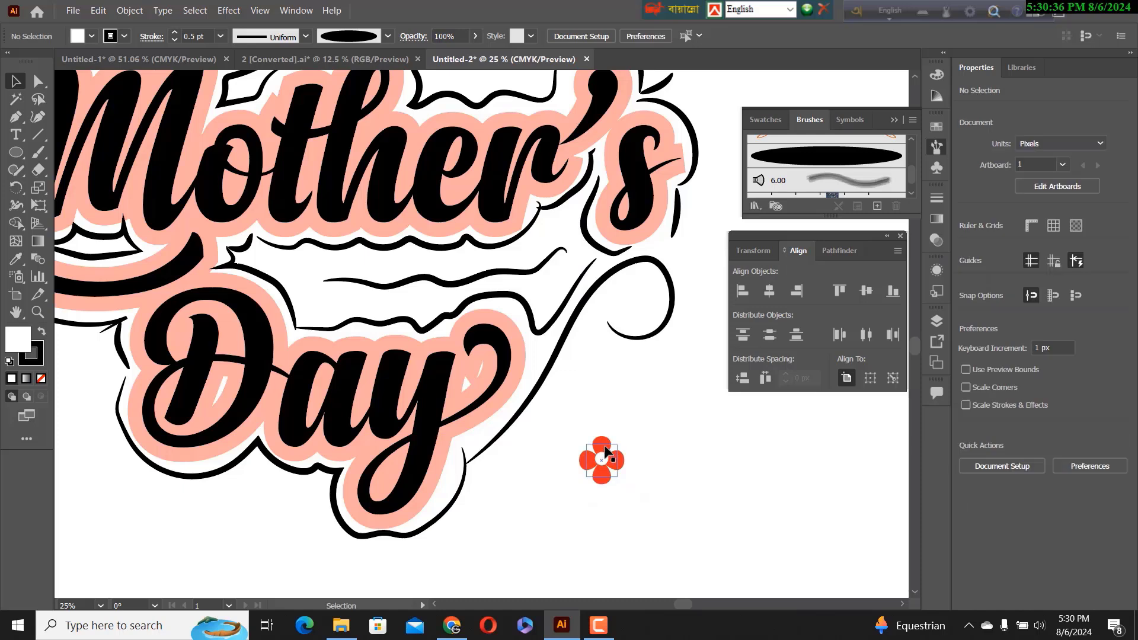
pyautogui.click(599, 457)
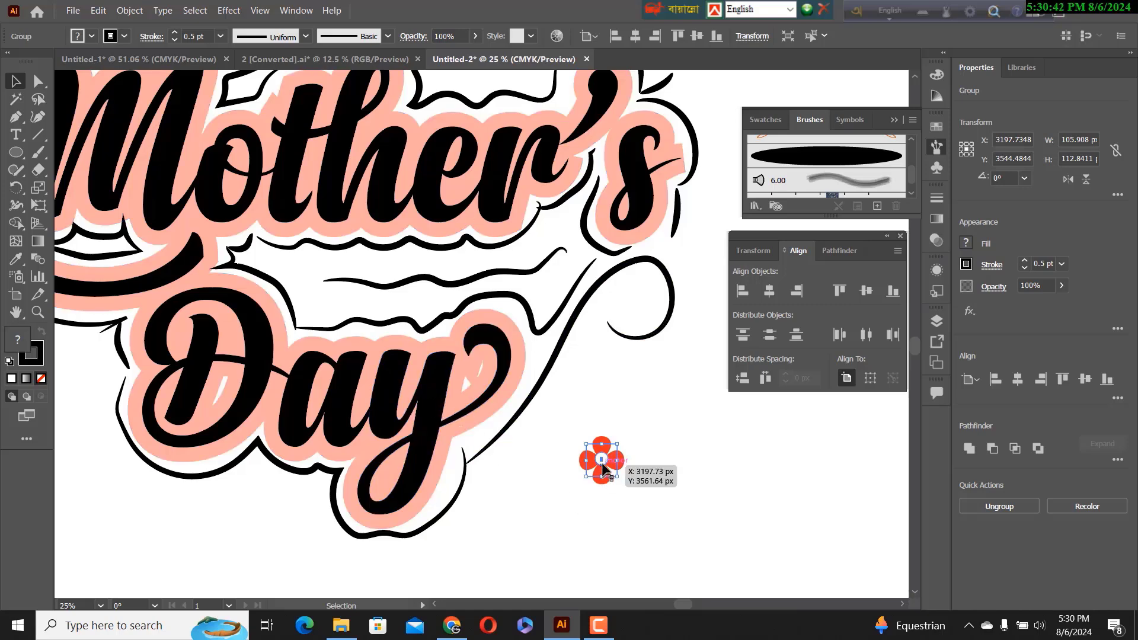
pyautogui.moveTo(602, 462); pyautogui.dragTo(637, 454)
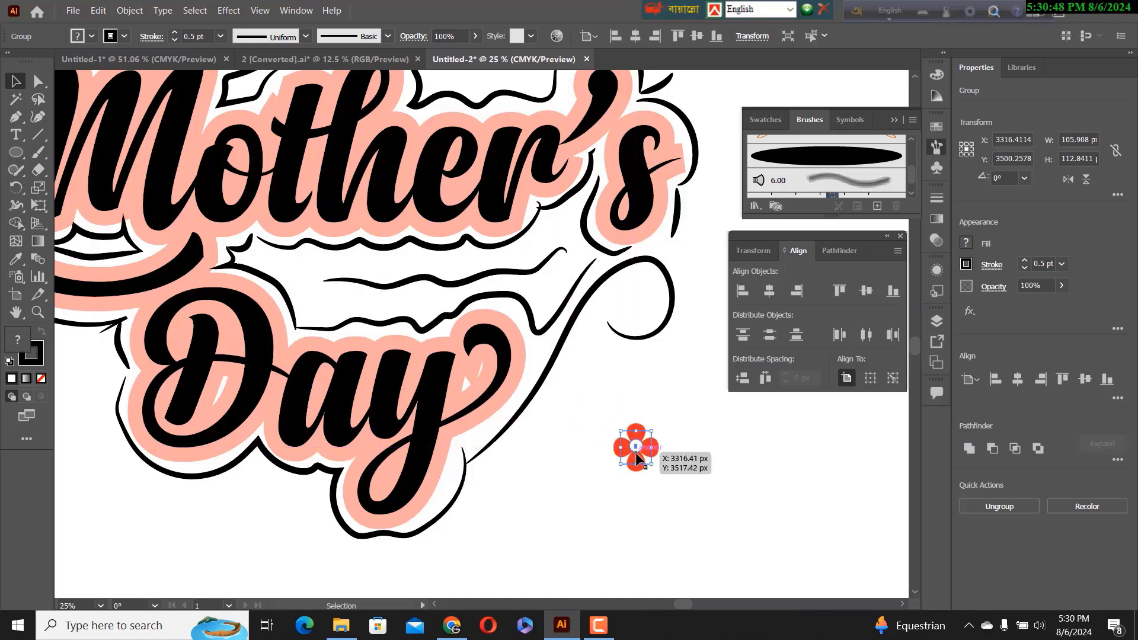
# Step: Ungroup the flower and recolour its petals black by sampling the "Mother's" lettering with the Eyedropper
pyautogui.rightClick(637, 454)
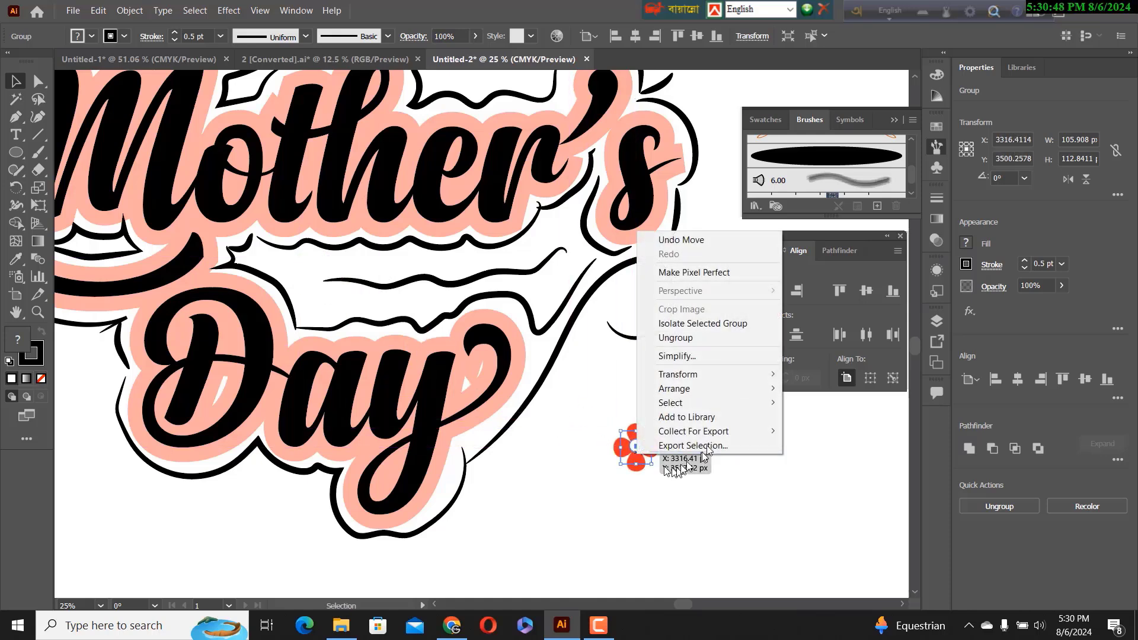
pyautogui.click(671, 338)
pyautogui.click(614, 401)
pyautogui.click(636, 433)
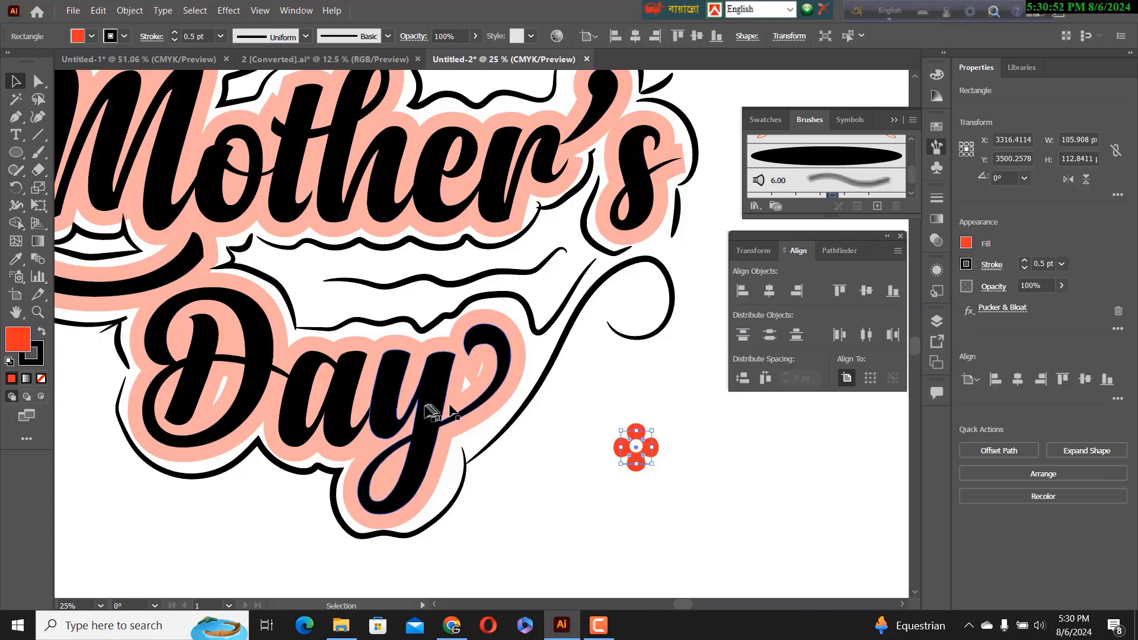
pyautogui.click(16, 259)
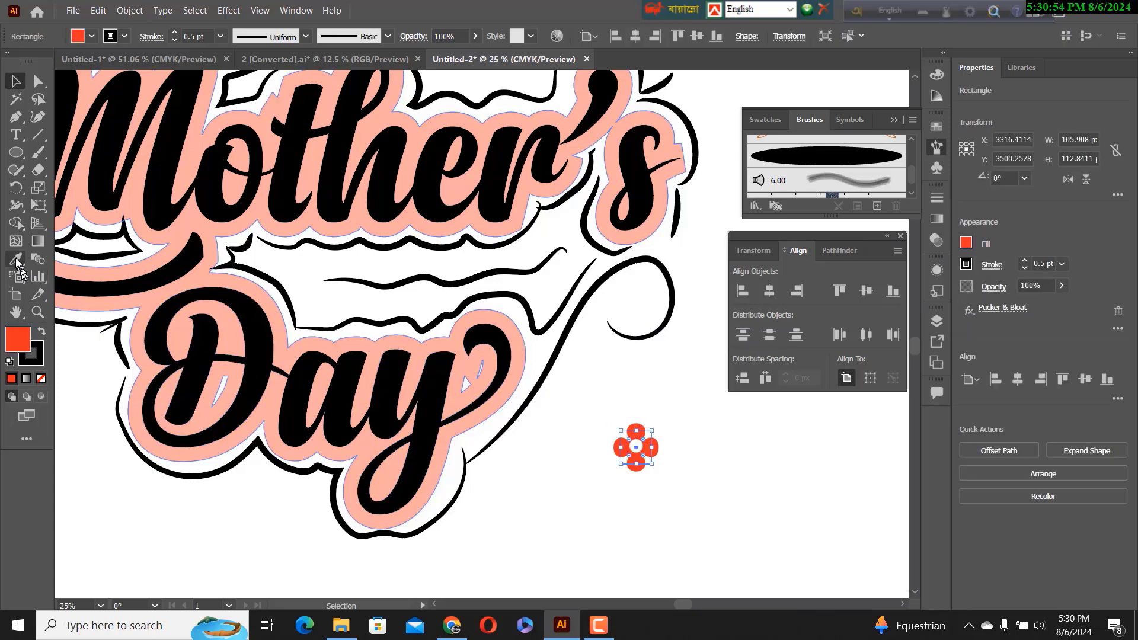
pyautogui.click(124, 210)
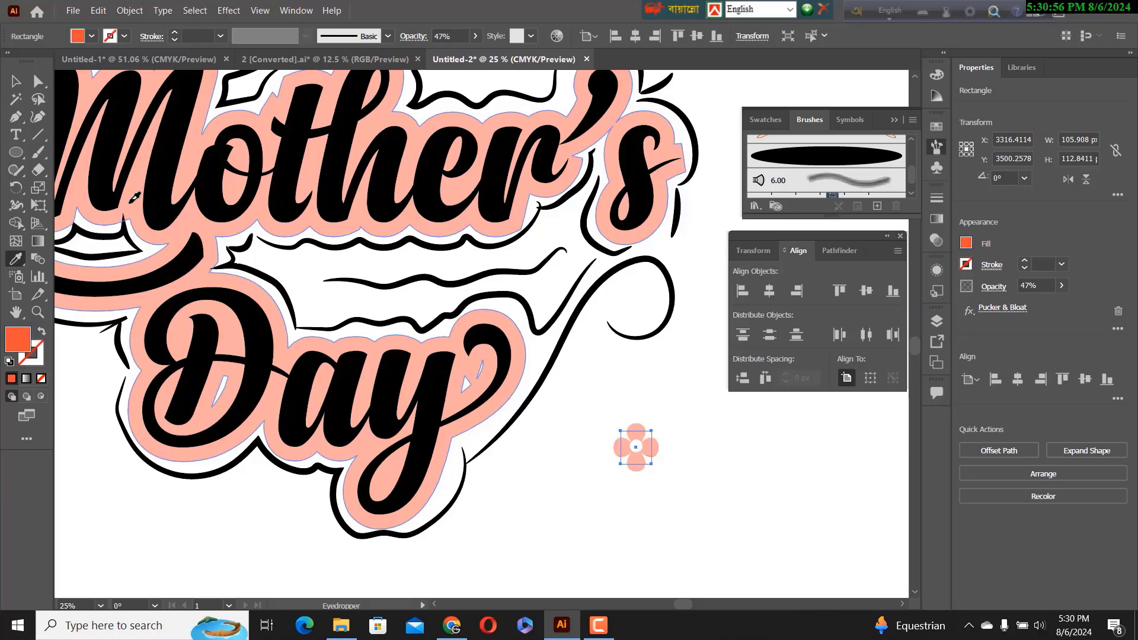
pyautogui.click(111, 167)
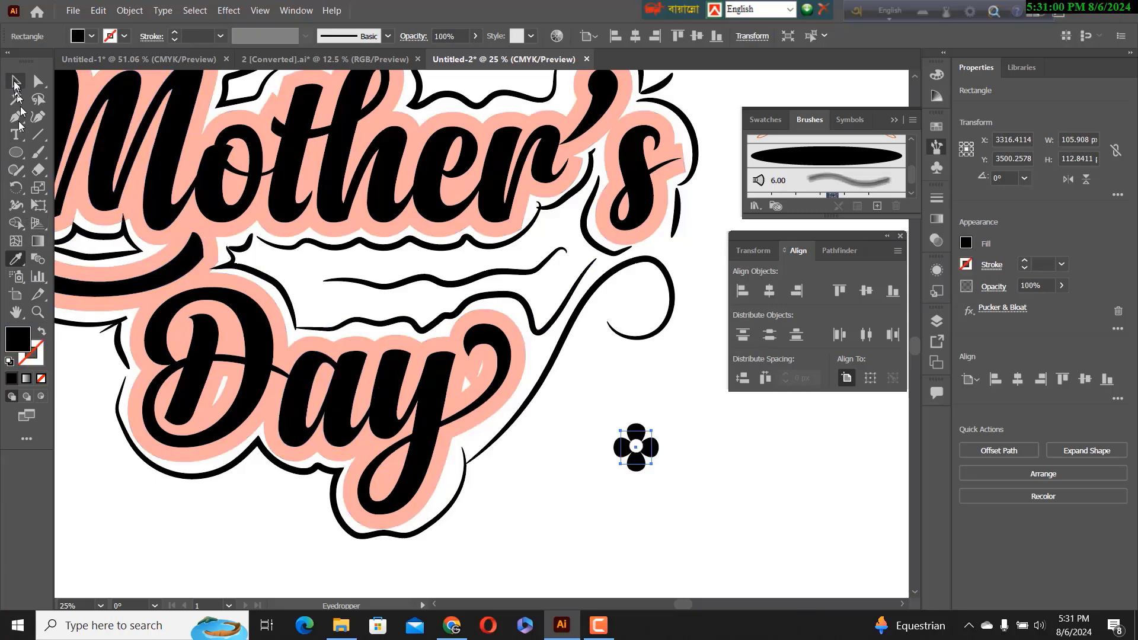
# Step: Select the black petals together with the white centre and group them
pyautogui.click(16, 83)
pyautogui.click(610, 426)
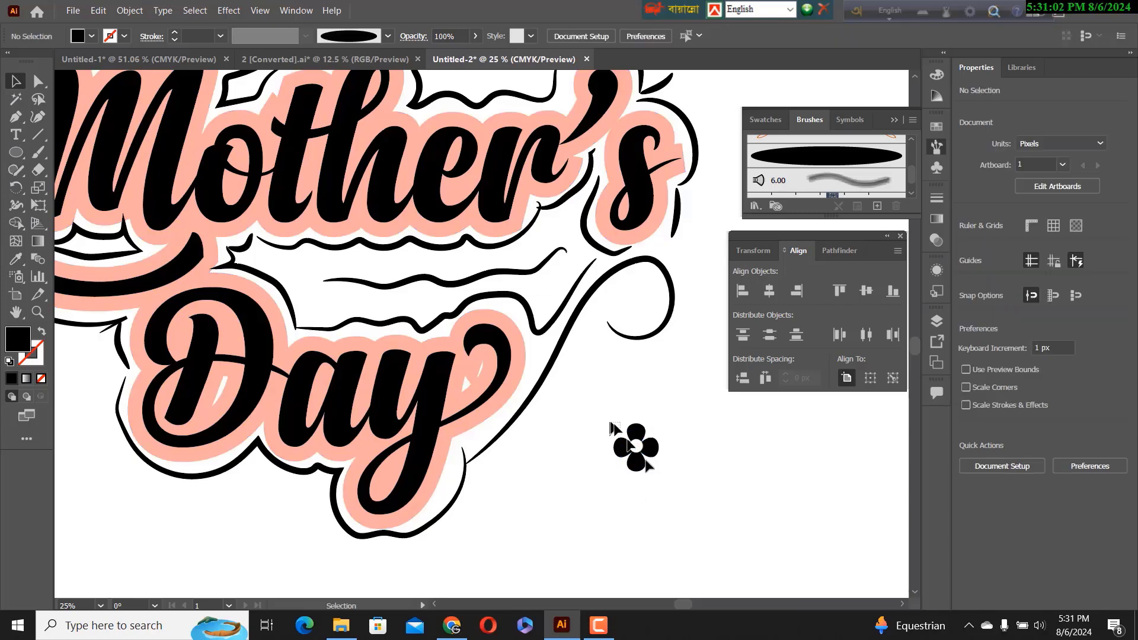
pyautogui.click(648, 464)
pyautogui.rightClick(645, 462)
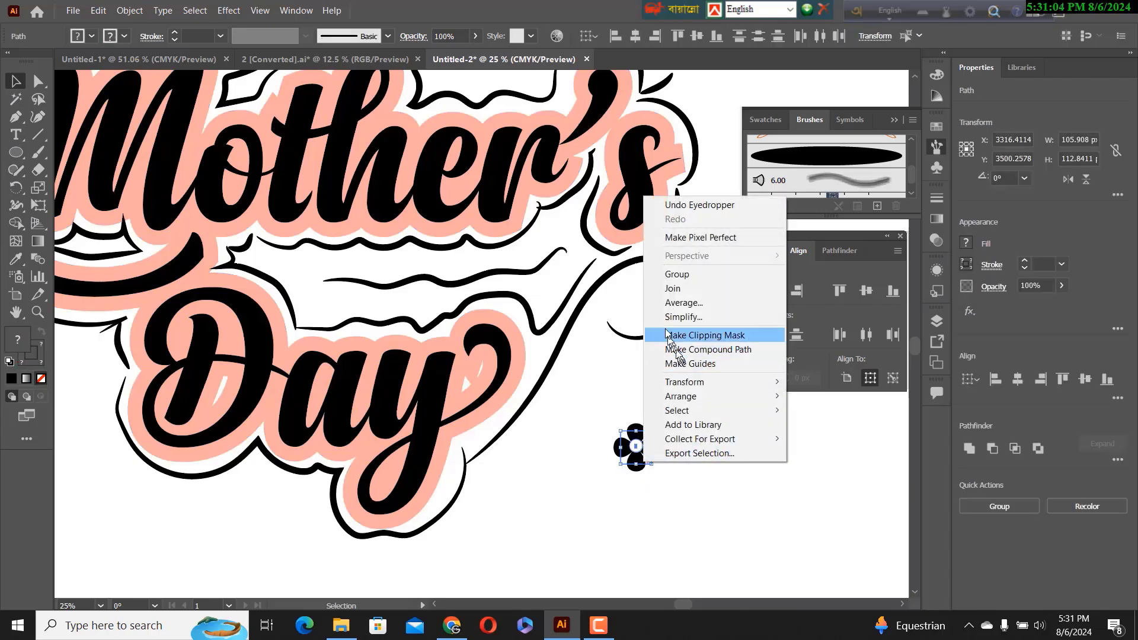
pyautogui.click(675, 274)
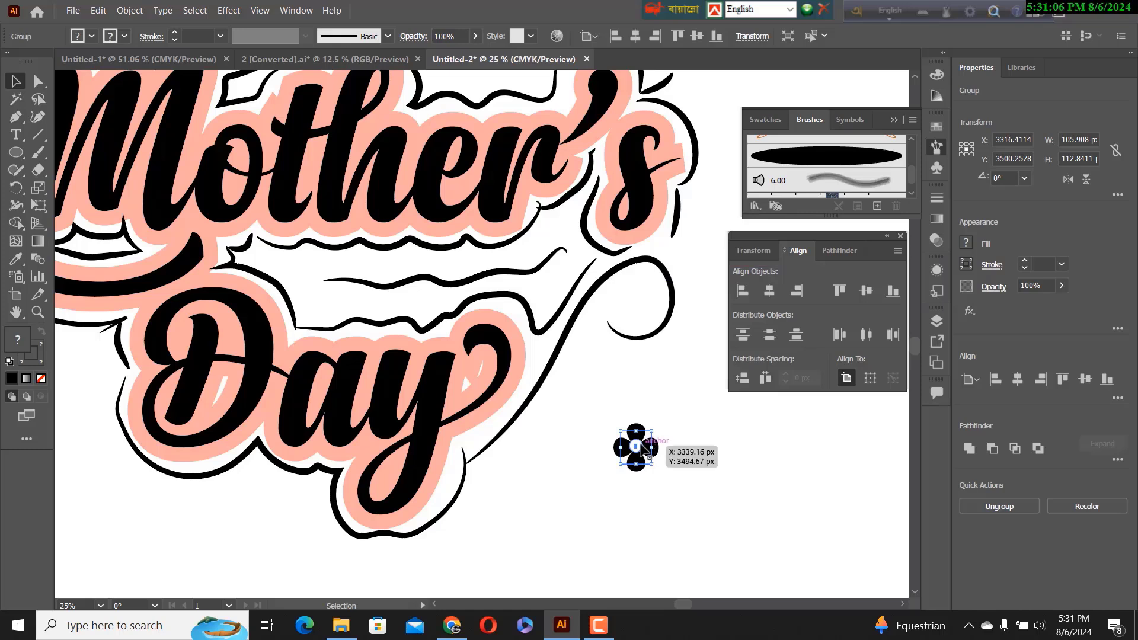
# Step: Place flowers at the end of the curl beside "Day" and, rotated about 27°, at the start of the wavy line beneath "Mother's"
pyautogui.moveTo(641, 445); pyautogui.dragTo(327, 238)
pyautogui.moveTo(318, 288); pyautogui.dragTo(316, 285)
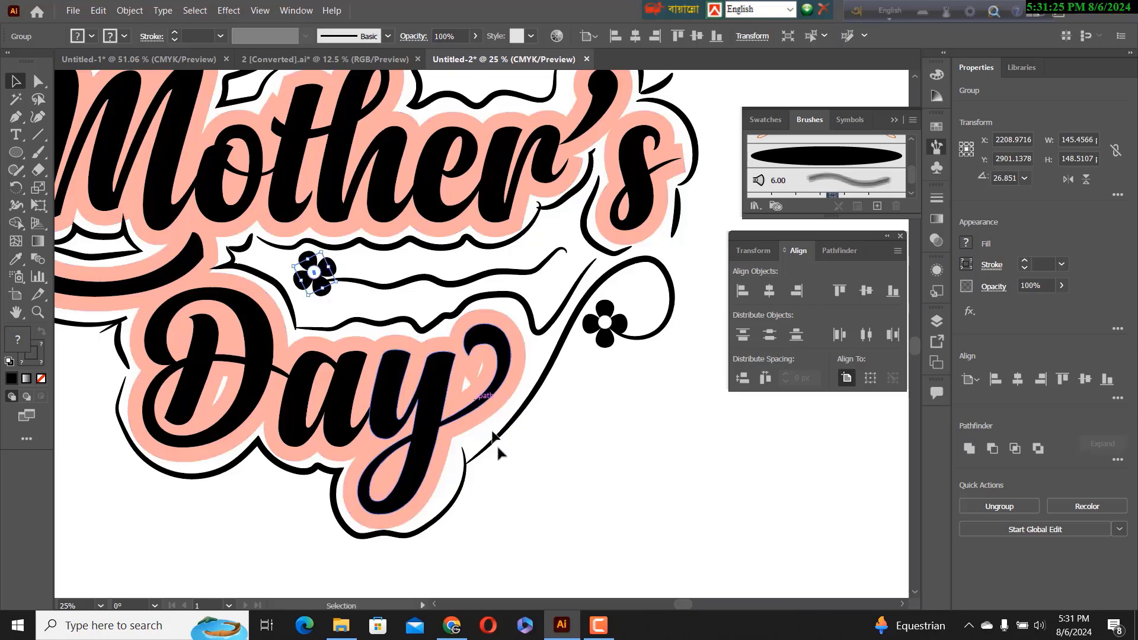
pyautogui.moveTo(361, 376); pyautogui.dragTo(469, 460)
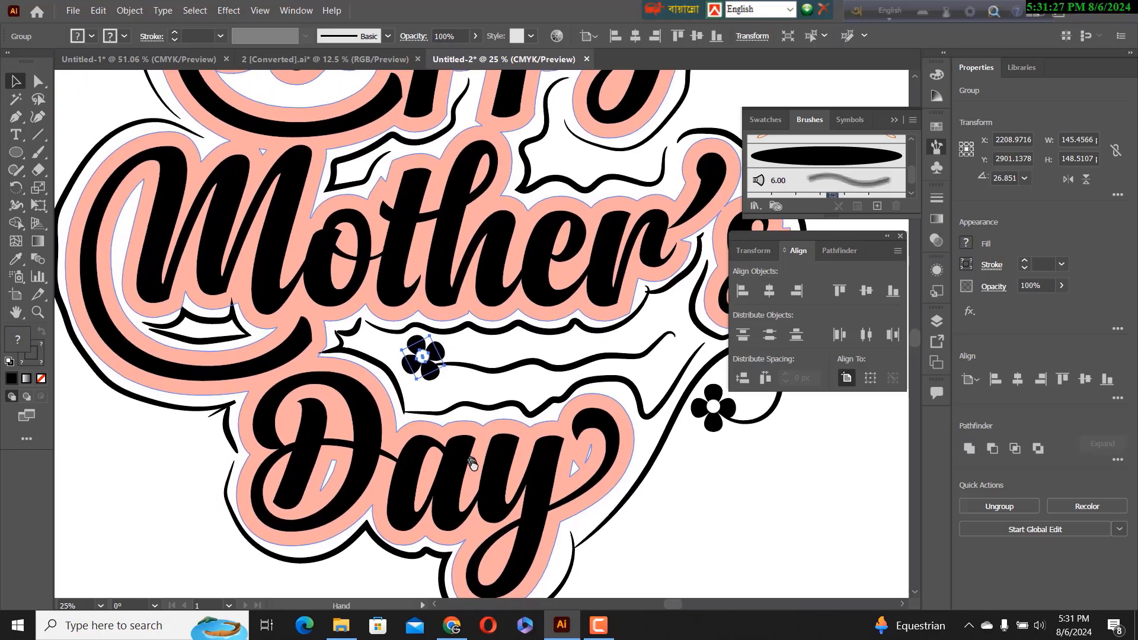
pyautogui.press('Down')
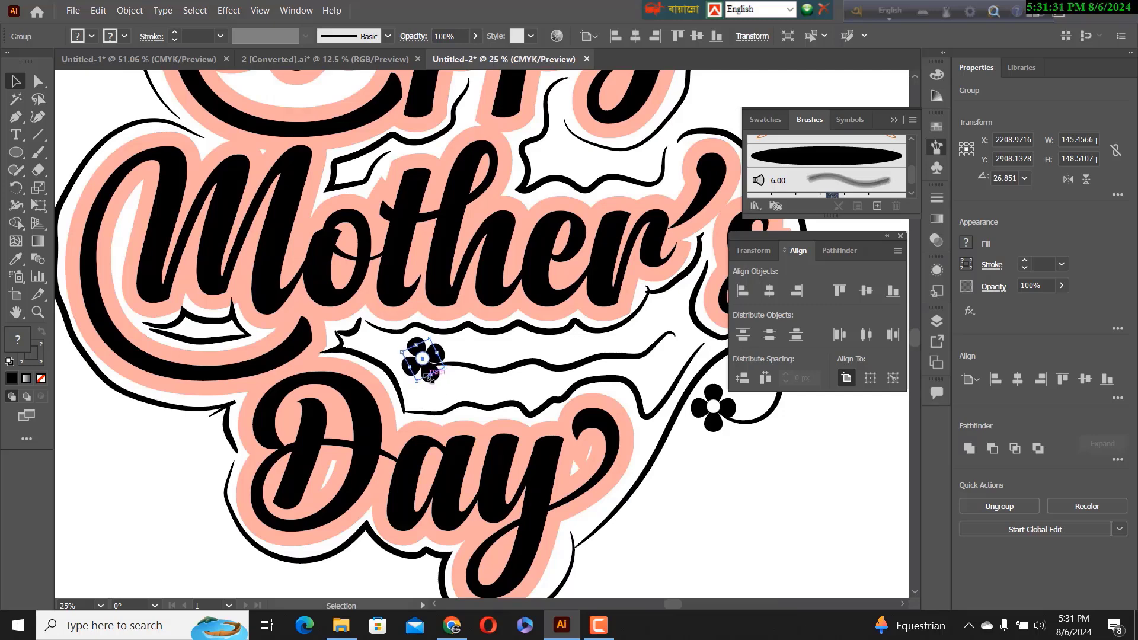
pyautogui.scroll(-1, 428, 377)
pyautogui.scroll(4, 428, 377)
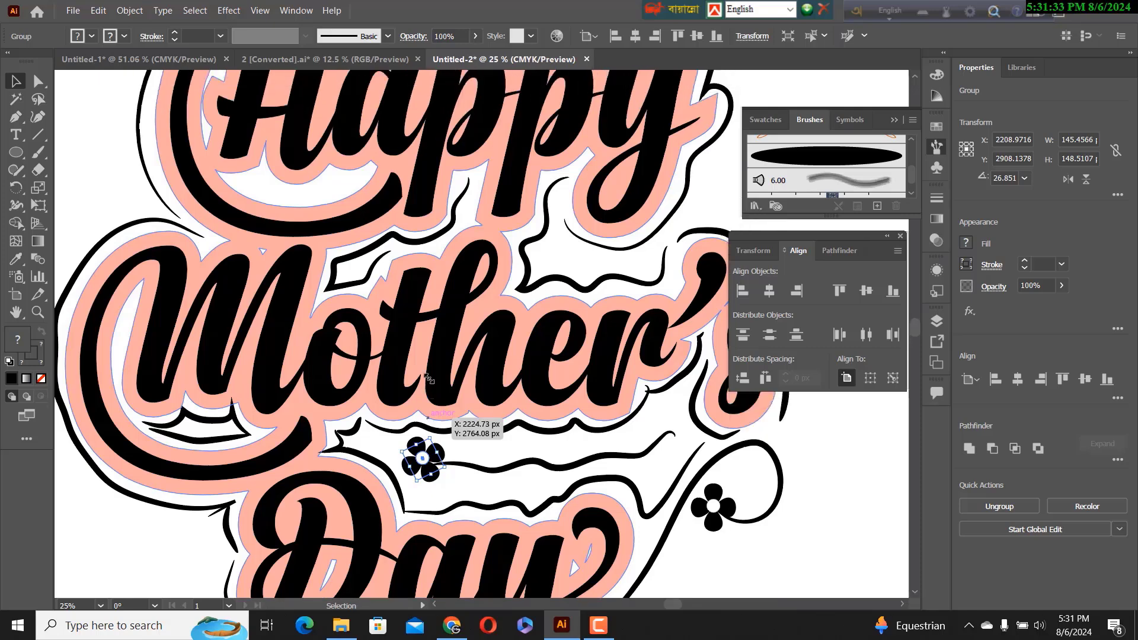
pyautogui.scroll(5, 428, 377)
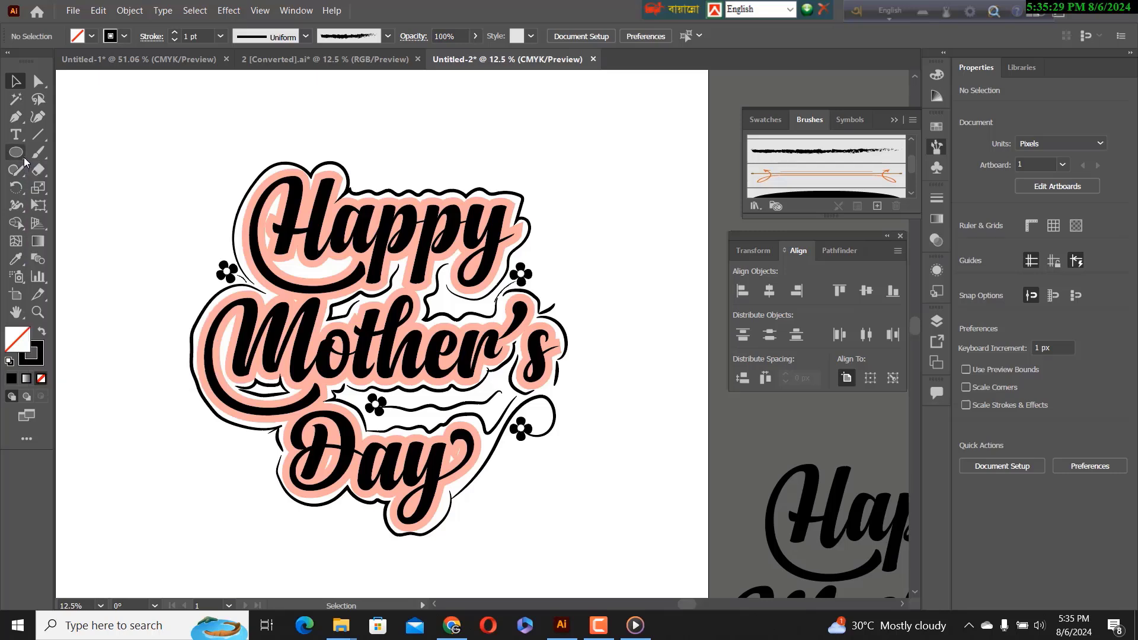
# Step: Draw an unfilled rectangle about 298 x 766 px beside "Happy", fully round its corners and rotate it to 330°
pyautogui.click(24, 157)
pyautogui.click(70, 157)
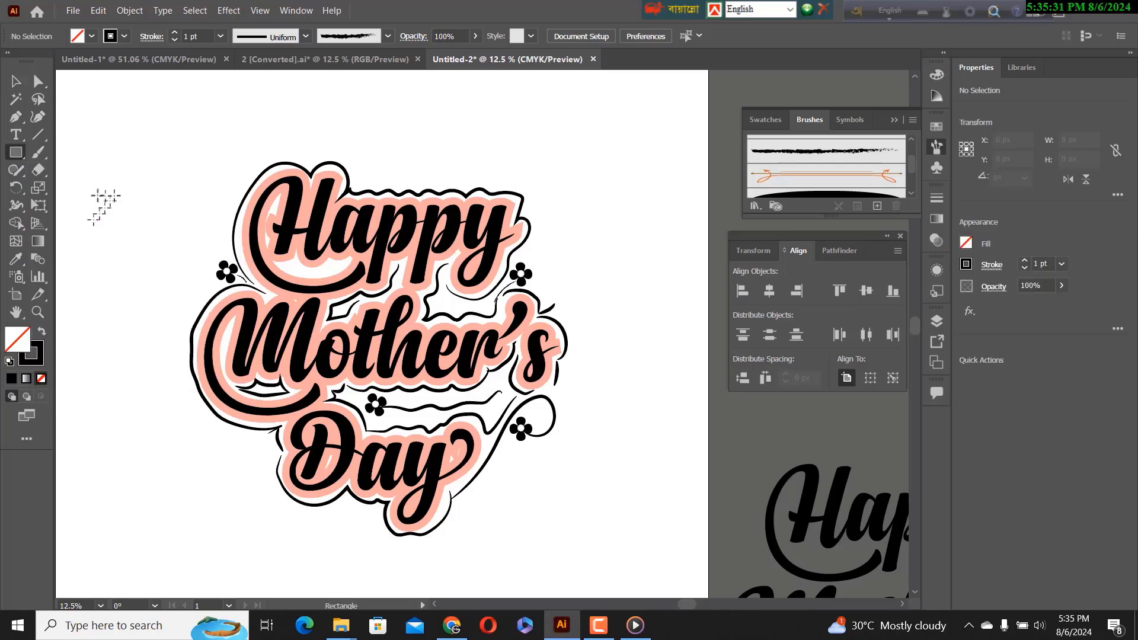
pyautogui.moveTo(93, 144)
pyautogui.mouseDown()
pyautogui.moveTo(135, 180)
pyautogui.moveTo(137, 255)
pyautogui.mouseUp()
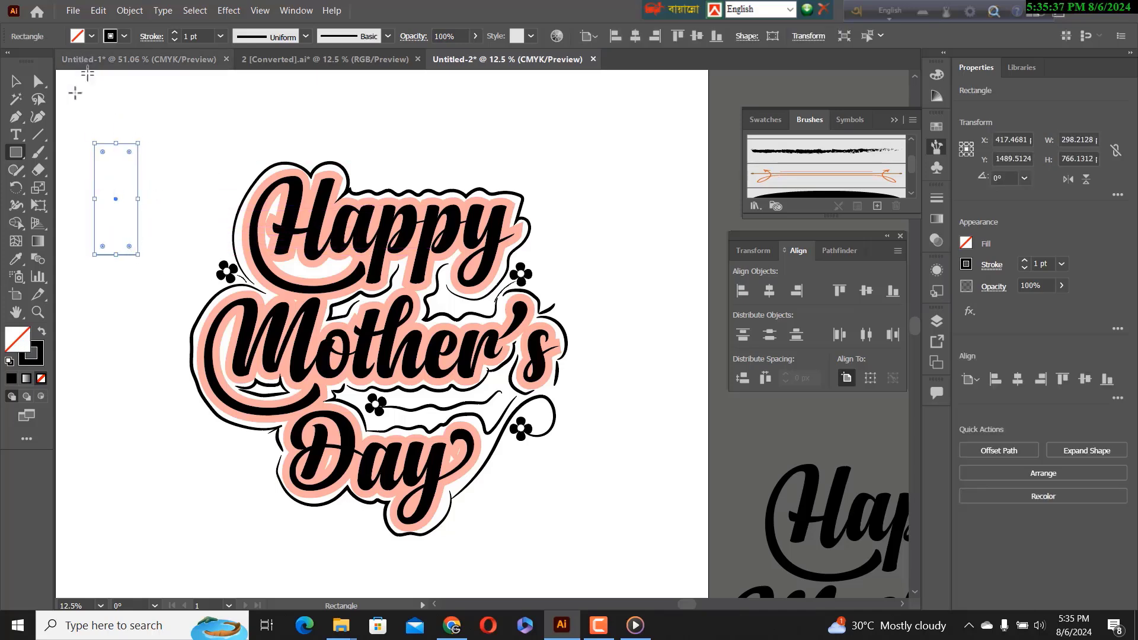
pyautogui.click(16, 82)
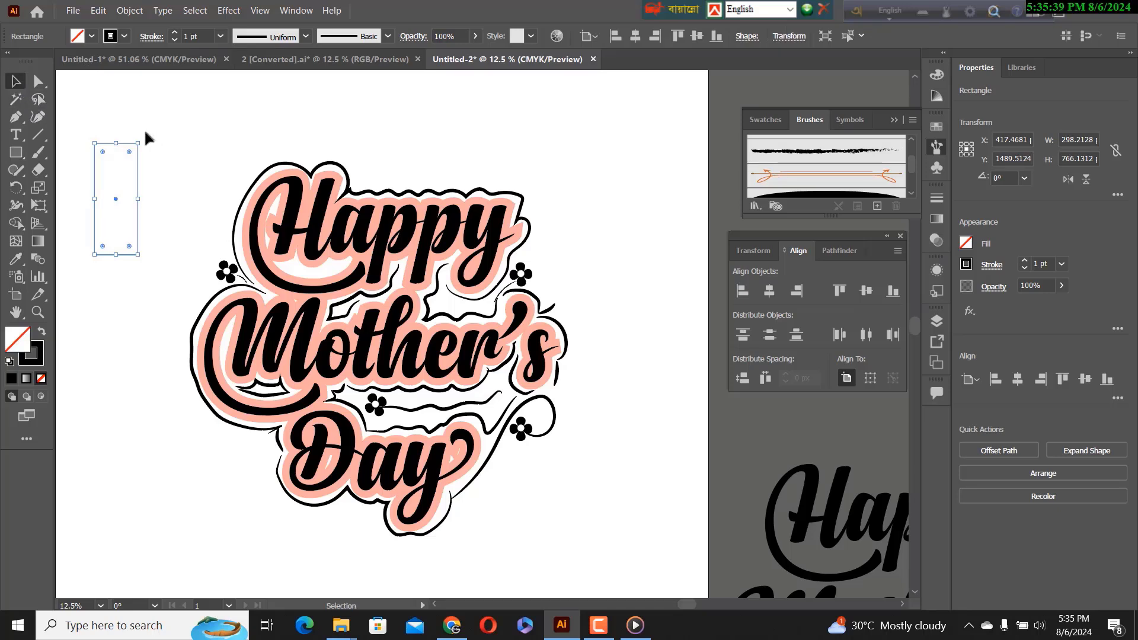
pyautogui.moveTo(145, 138); pyautogui.dragTo(128, 173)
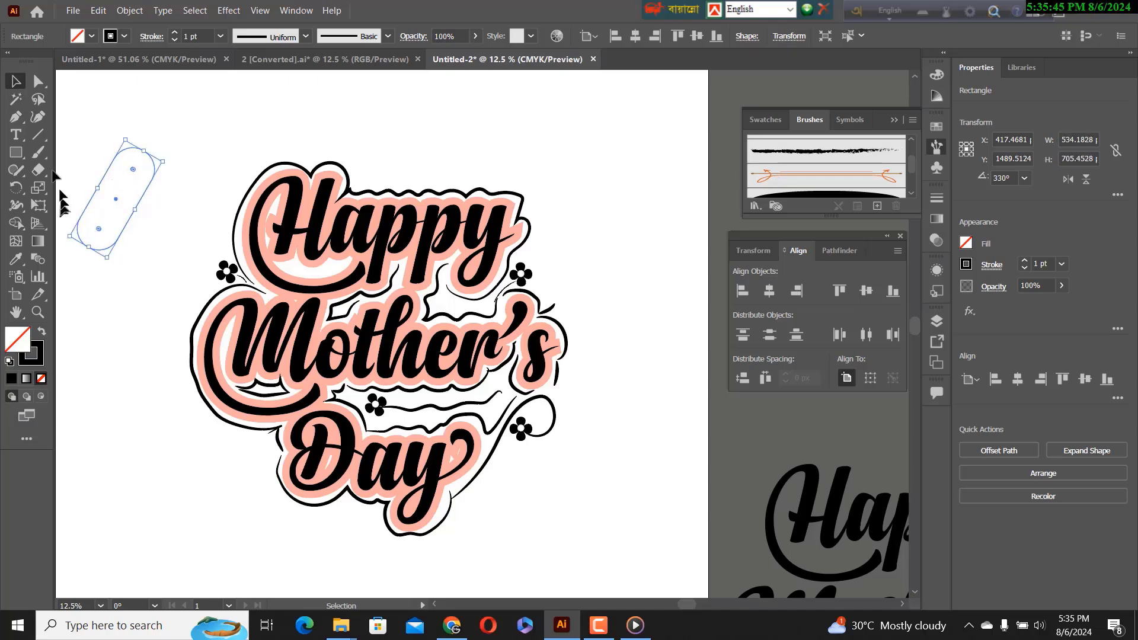
# Step: Create a reflected copy of the tilted rounded rectangle across the vertical axis
pyautogui.rightClick(115, 176)
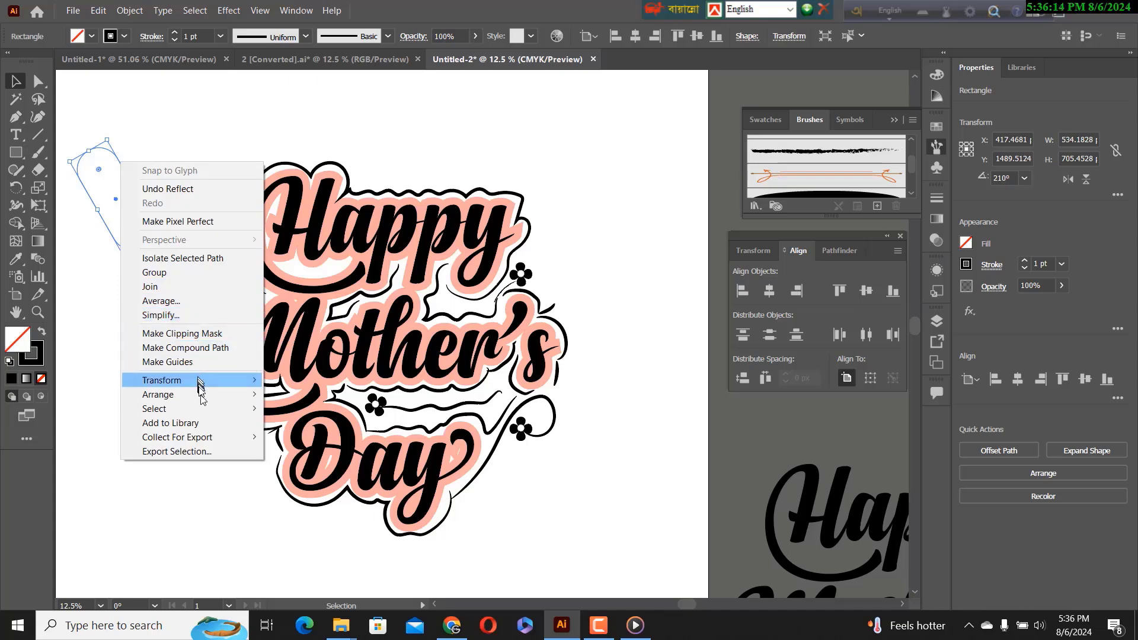
pyautogui.moveTo(194, 385)
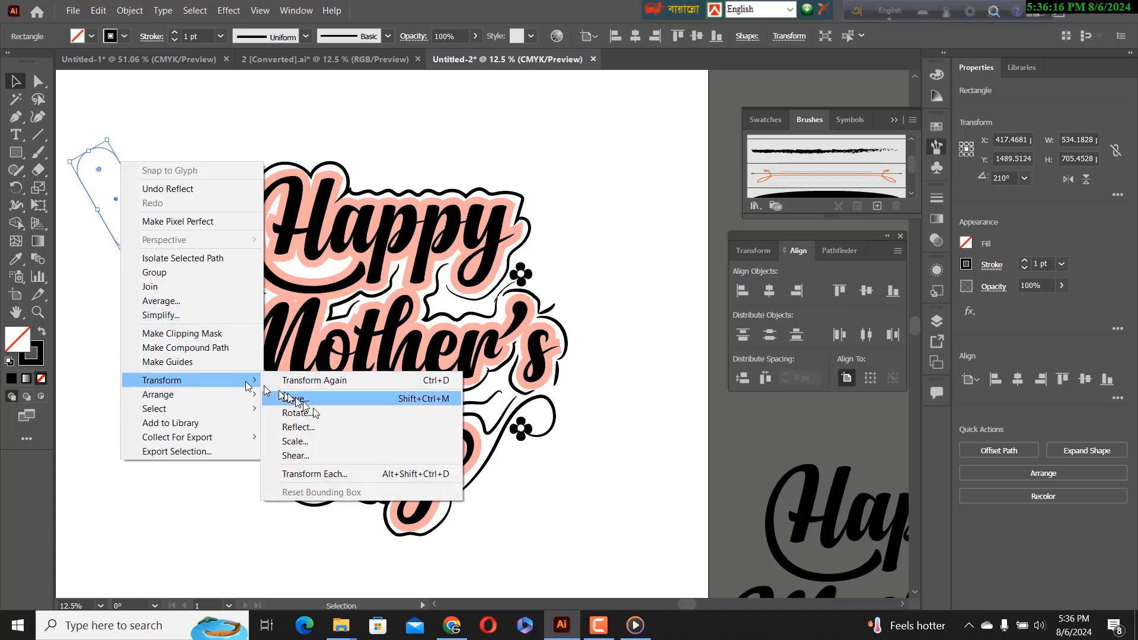
pyautogui.click(318, 427)
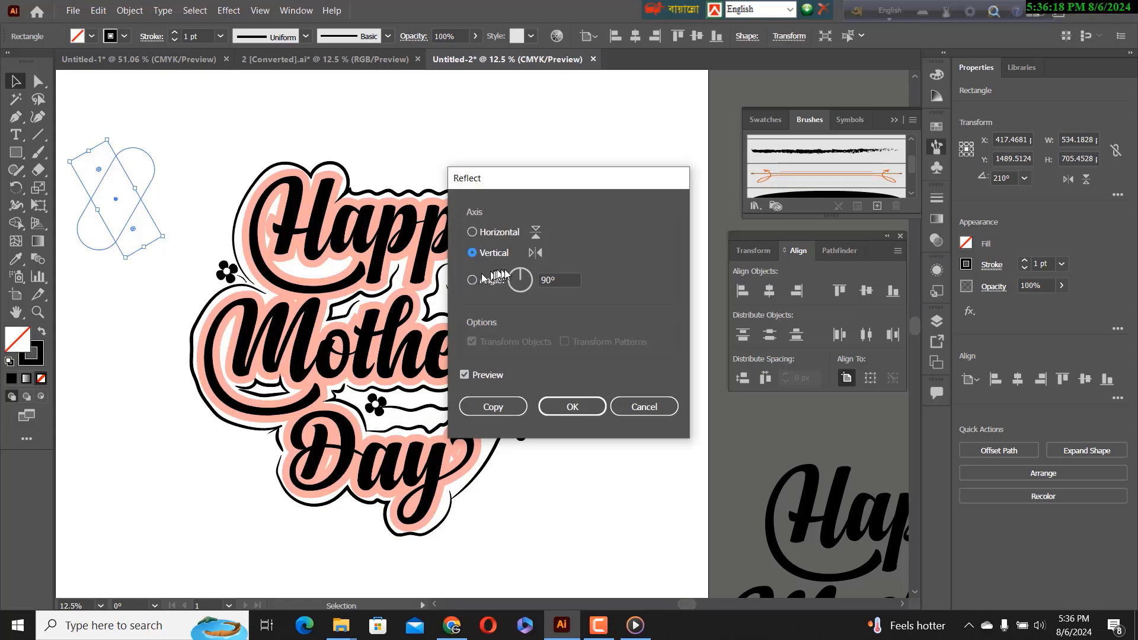
pyautogui.click(494, 407)
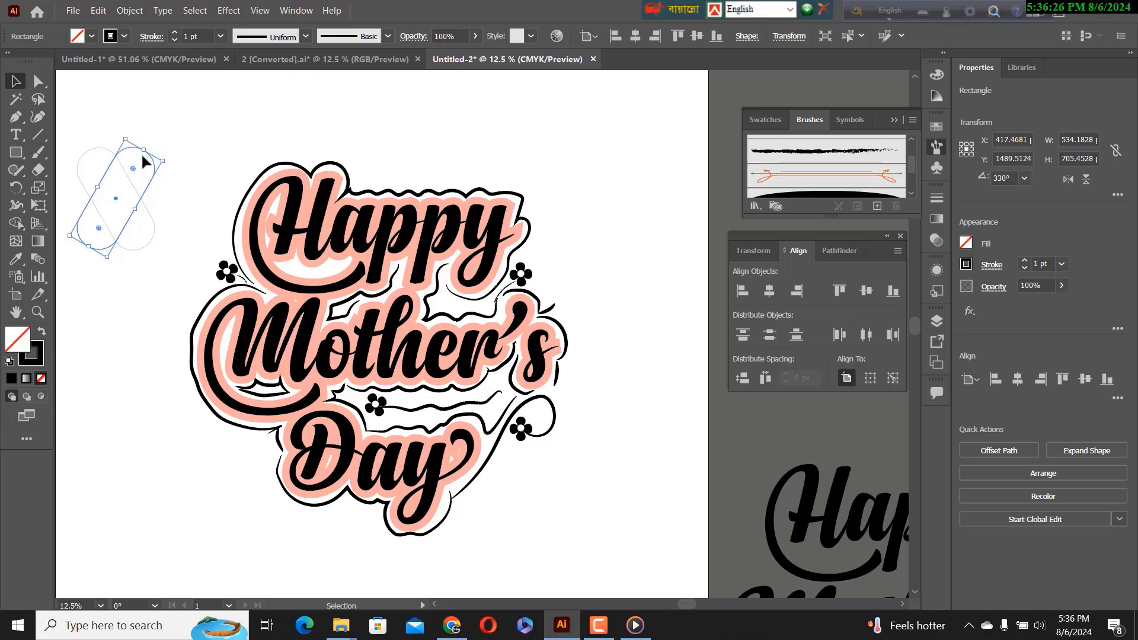
# Step: Use Shape Builder on the crossed rounded rectangles to remove both lower lobes and merge the remaining areas into a heart
pyautogui.moveTo(84, 133); pyautogui.dragTo(139, 173)
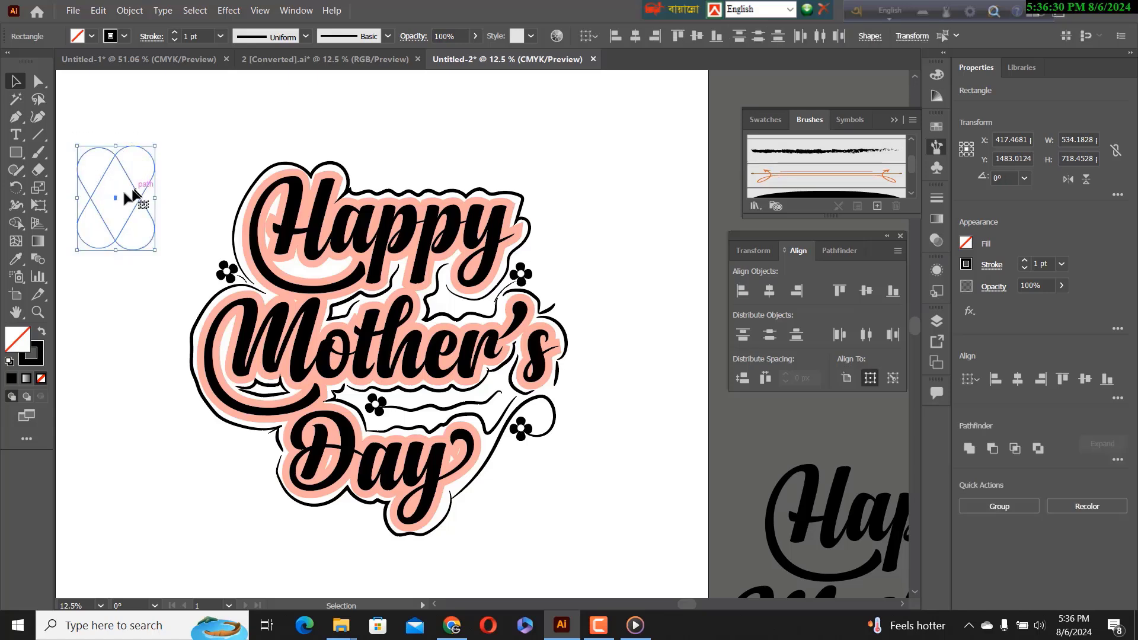
pyautogui.click(14, 224)
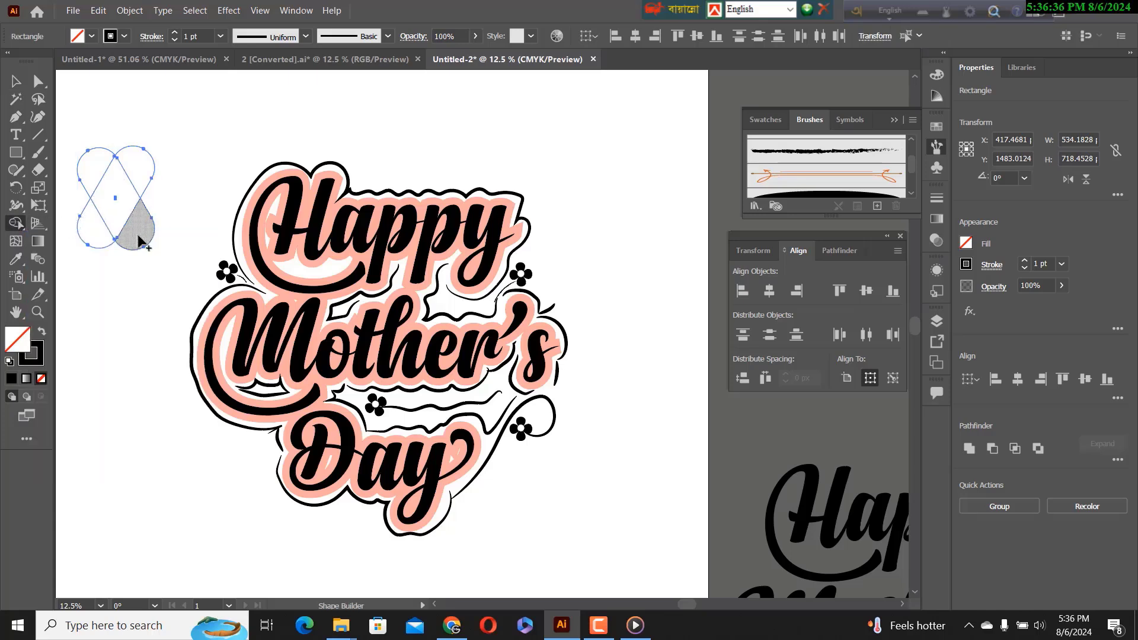
pyautogui.keyDown('alt'); pyautogui.click(140, 241); pyautogui.keyUp('alt')
pyautogui.keyDown('alt'); pyautogui.click(92, 232); pyautogui.keyUp('alt')
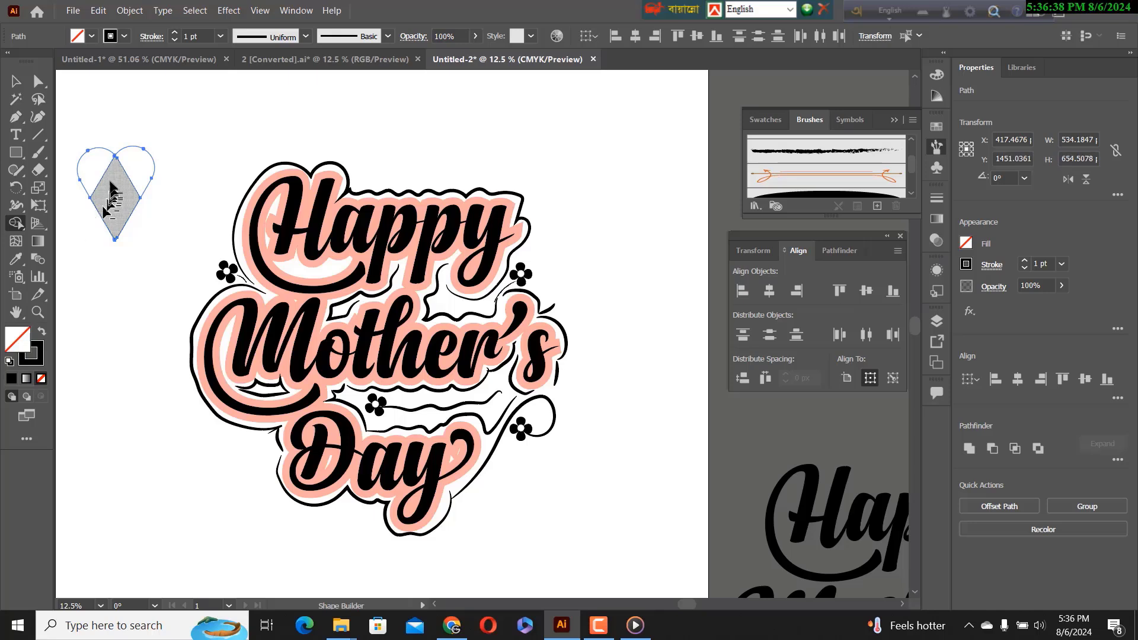
pyautogui.moveTo(102, 172)
pyautogui.mouseDown()
pyautogui.moveTo(115, 189)
pyautogui.moveTo(134, 179)
pyautogui.mouseUp()
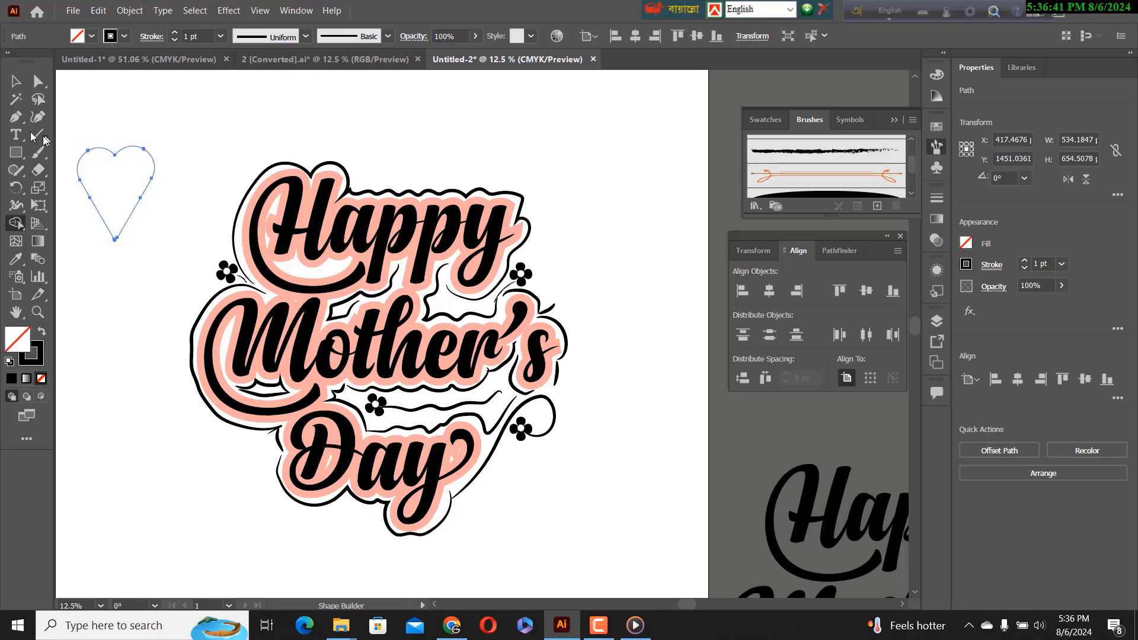
# Step: Deepen the heart's upper notch by moving its anchor point down to about X 432, Y 1282 px
pyautogui.click(41, 86)
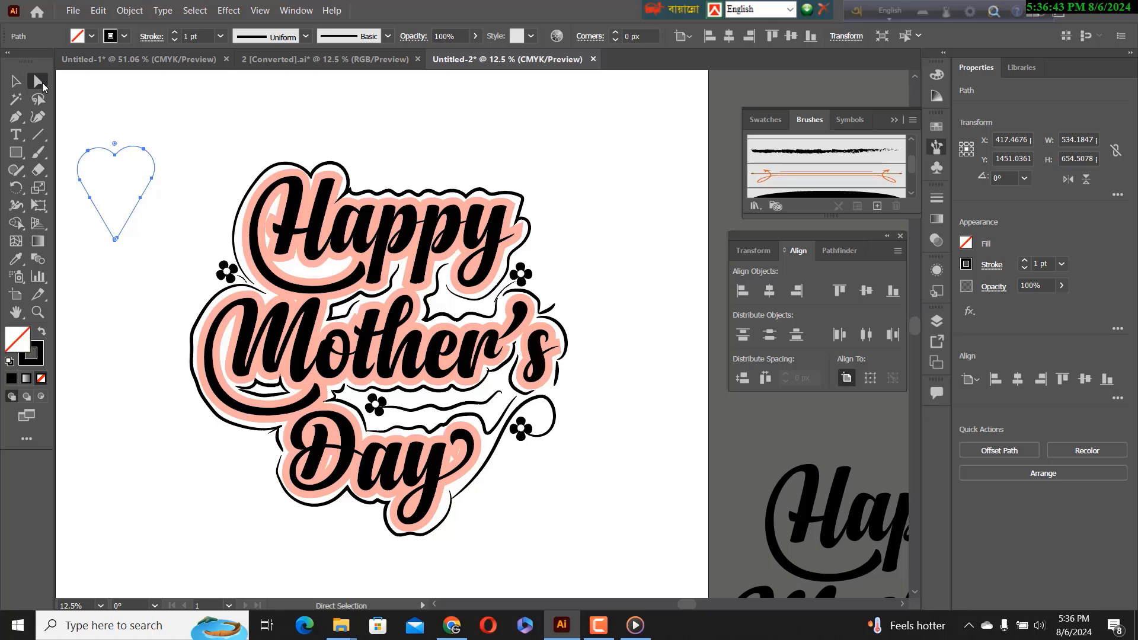
pyautogui.click(116, 158)
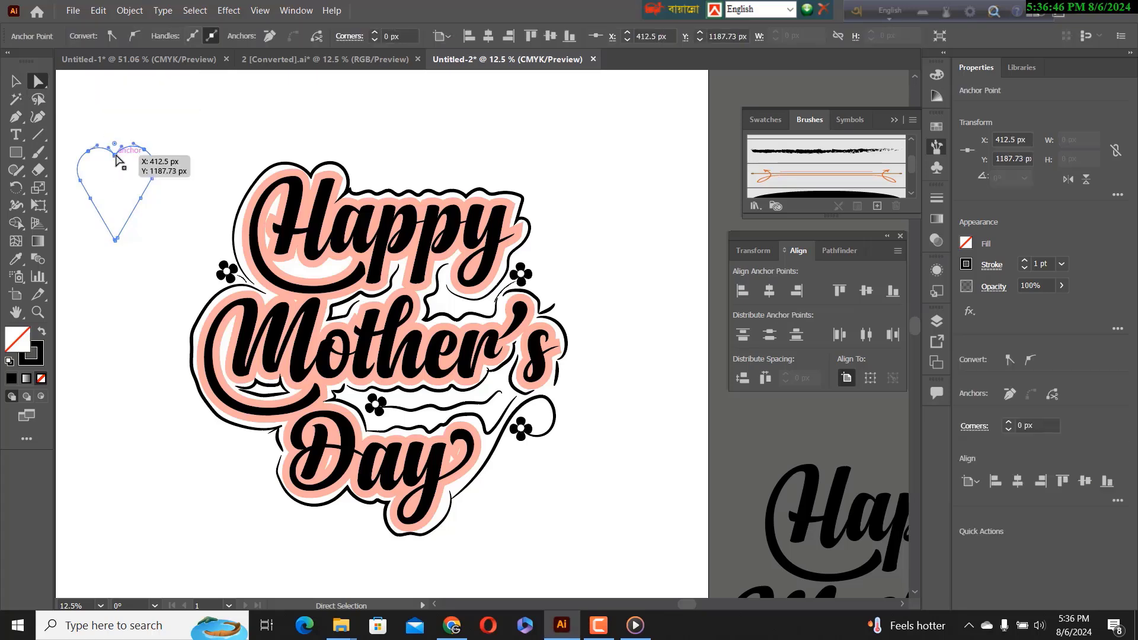
pyautogui.moveTo(116, 158); pyautogui.dragTo(119, 173)
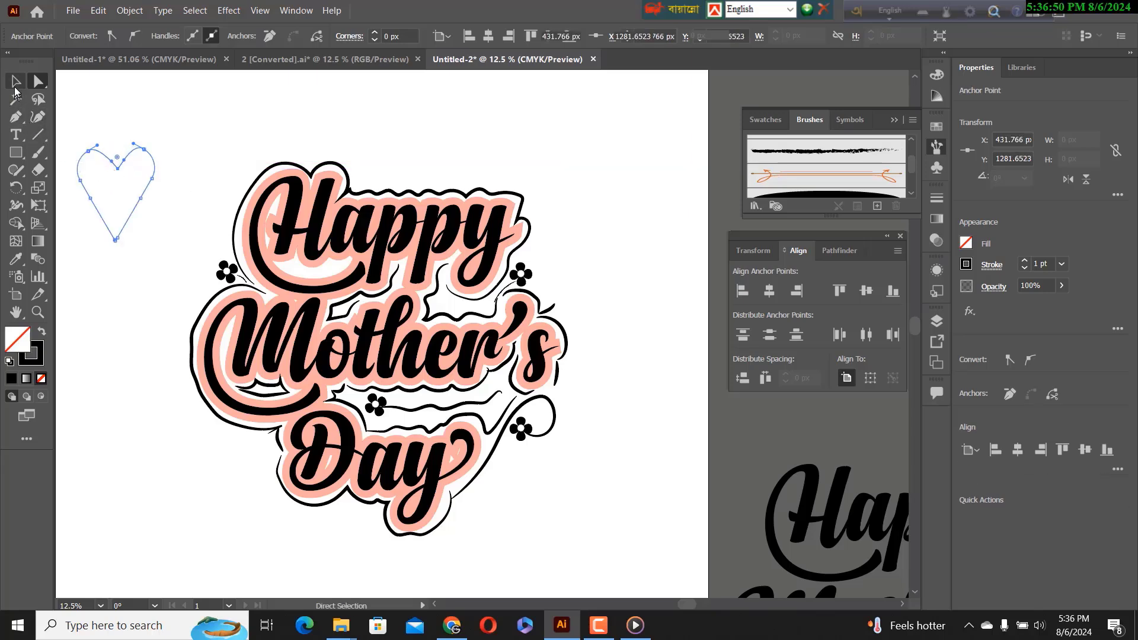
# Step: Fill the outlined heart beside "Happy" with red
pyautogui.click(15, 83)
pyautogui.moveTo(91, 116); pyautogui.dragTo(133, 185)
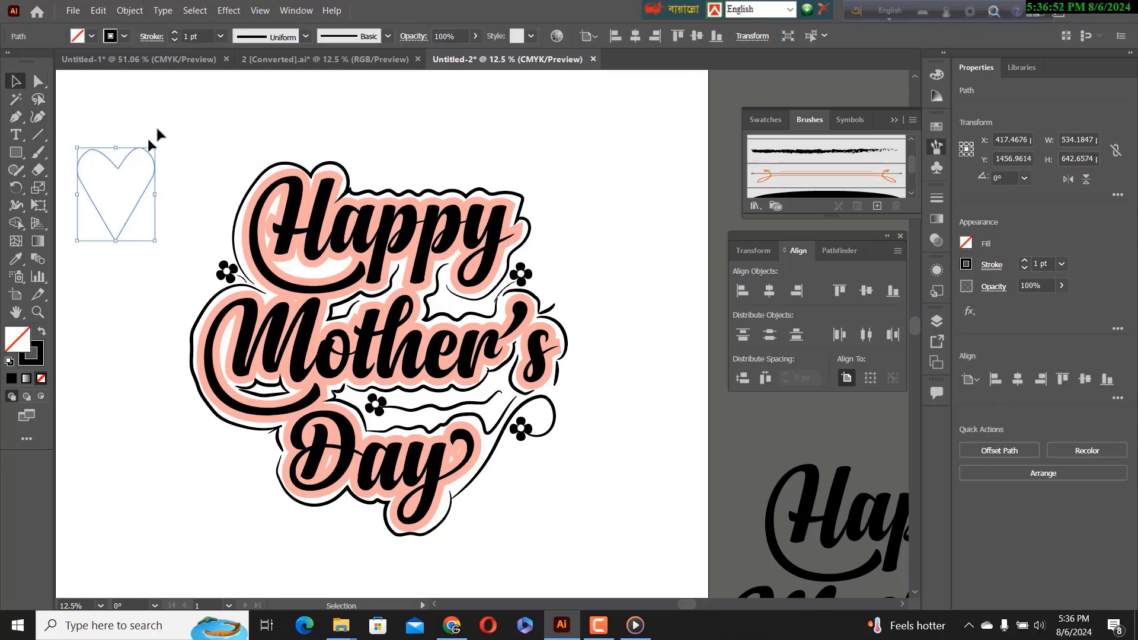
pyautogui.click(92, 37)
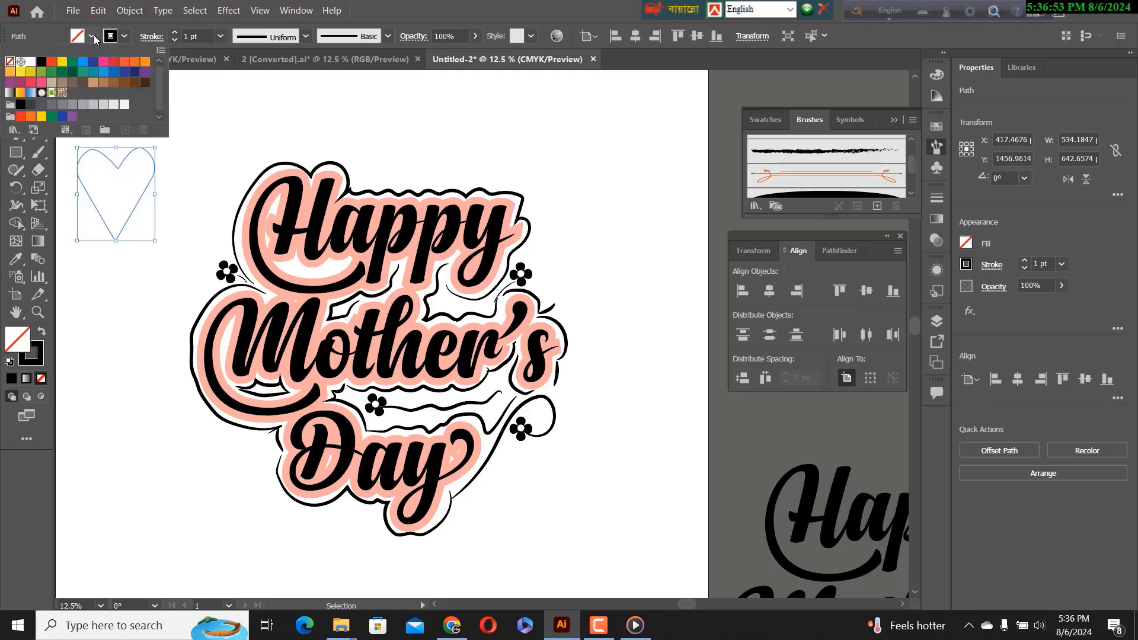
pyautogui.click(113, 63)
pyautogui.click(199, 156)
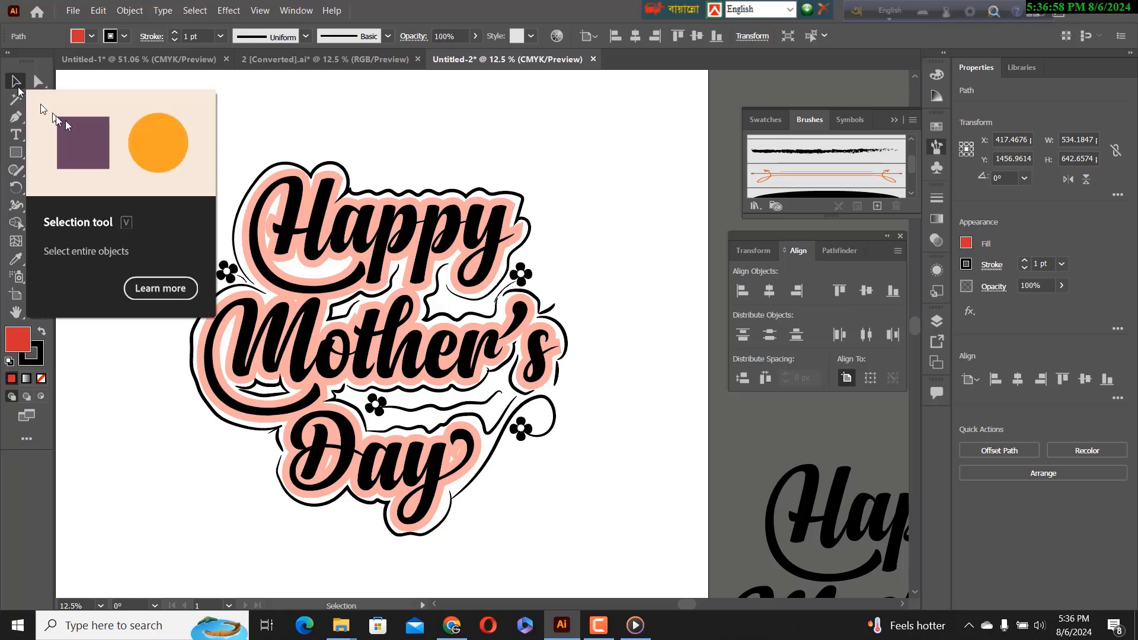
# Step: Shorten the red heart to about 371 px high, keeping its width, and move it to about X 601, Y 1301 px
pyautogui.click(168, 140)
pyautogui.moveTo(87, 142); pyautogui.dragTo(155, 207)
pyautogui.moveTo(116, 246); pyautogui.dragTo(172, 179)
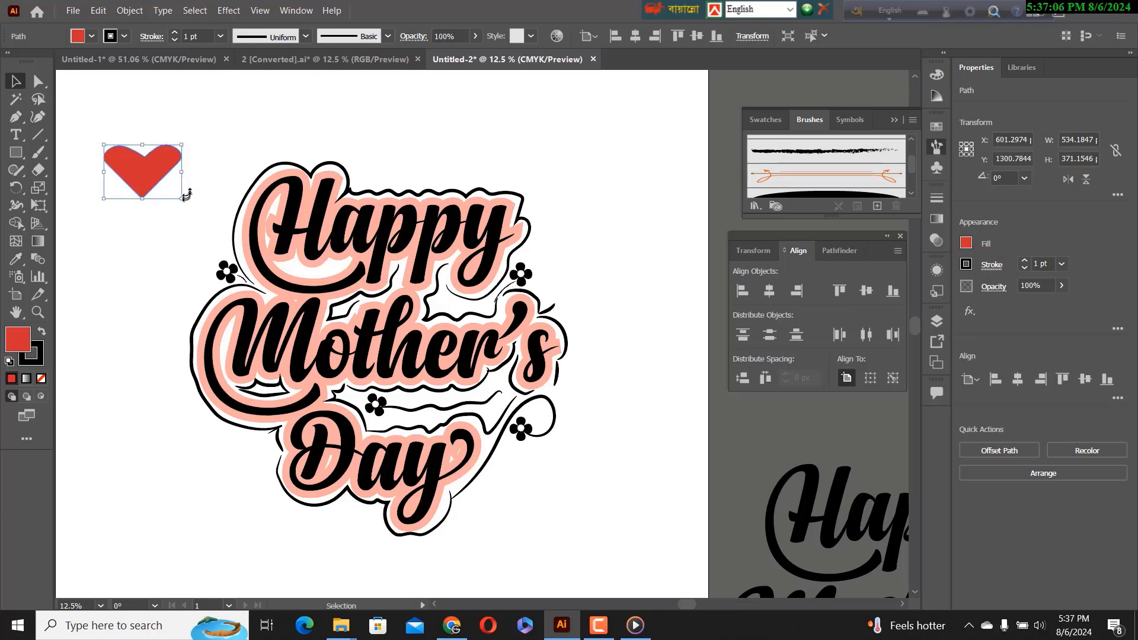
# Step: Make a concentric copy of the red heart, scale it to about 299 x 208 px and fill it white
pyautogui.press('a')
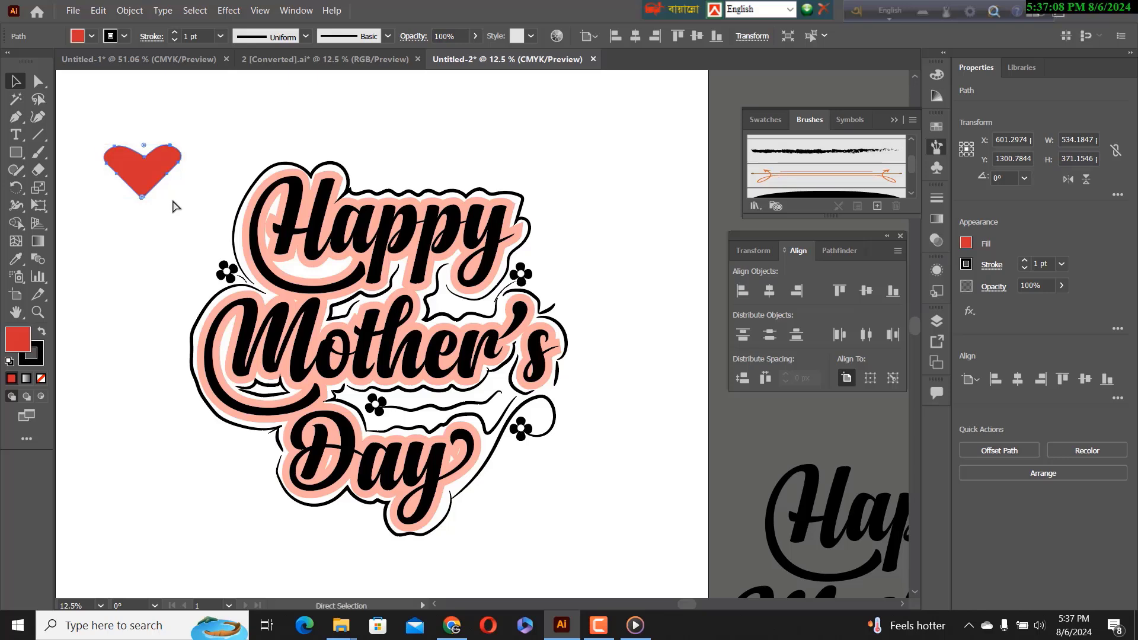
pyautogui.press('v')
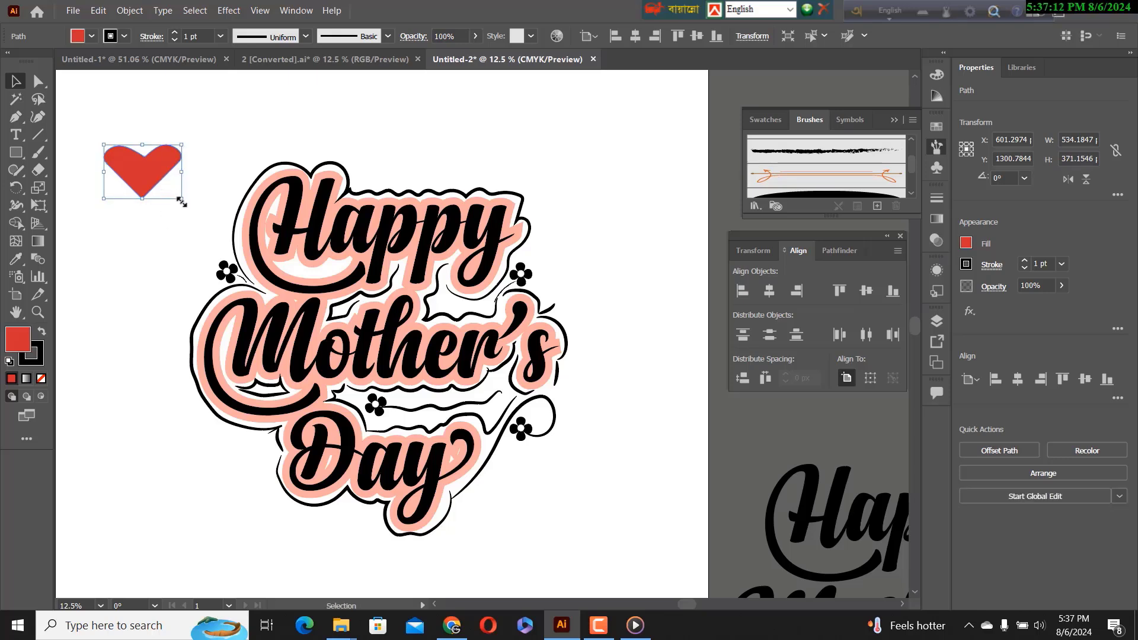
pyautogui.moveTo(181, 202); pyautogui.dragTo(168, 189)
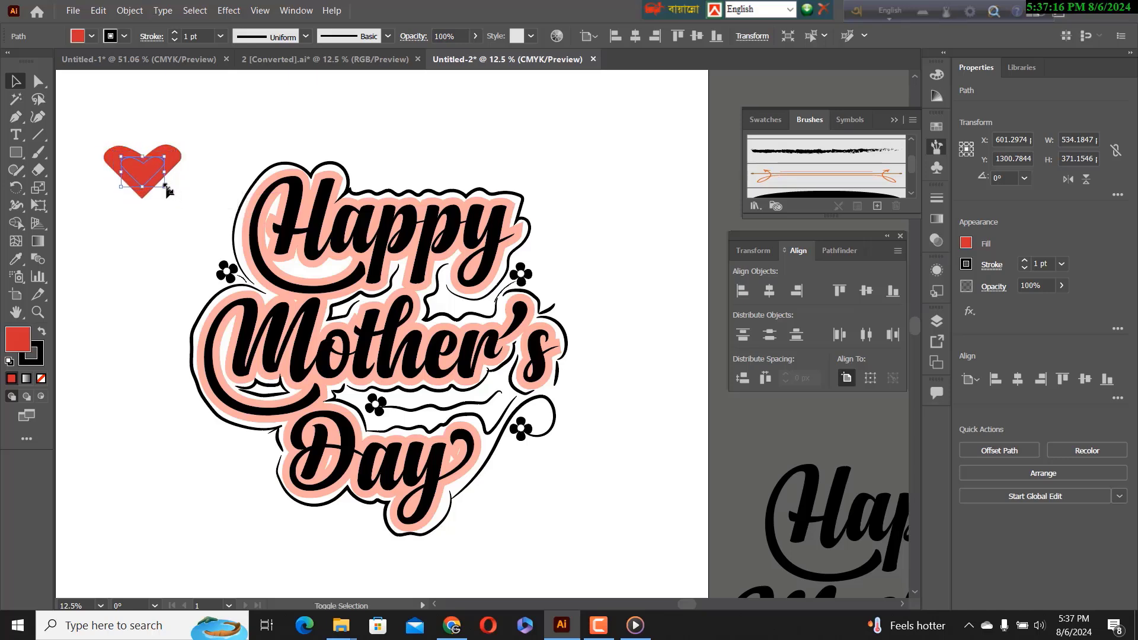
pyautogui.click(92, 36)
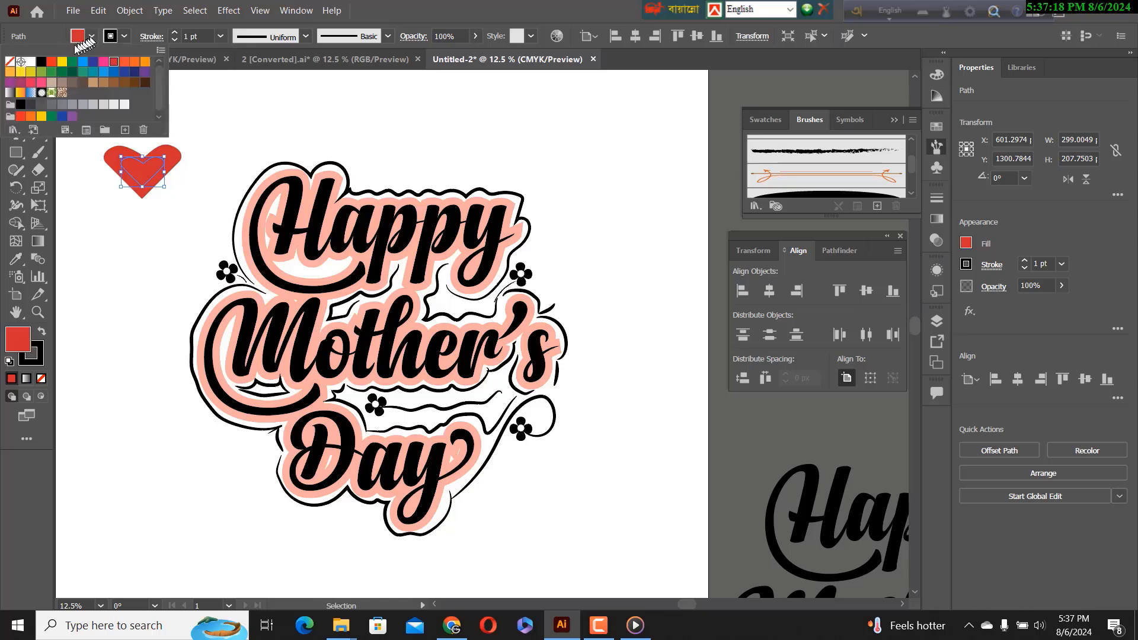
pyautogui.click(35, 64)
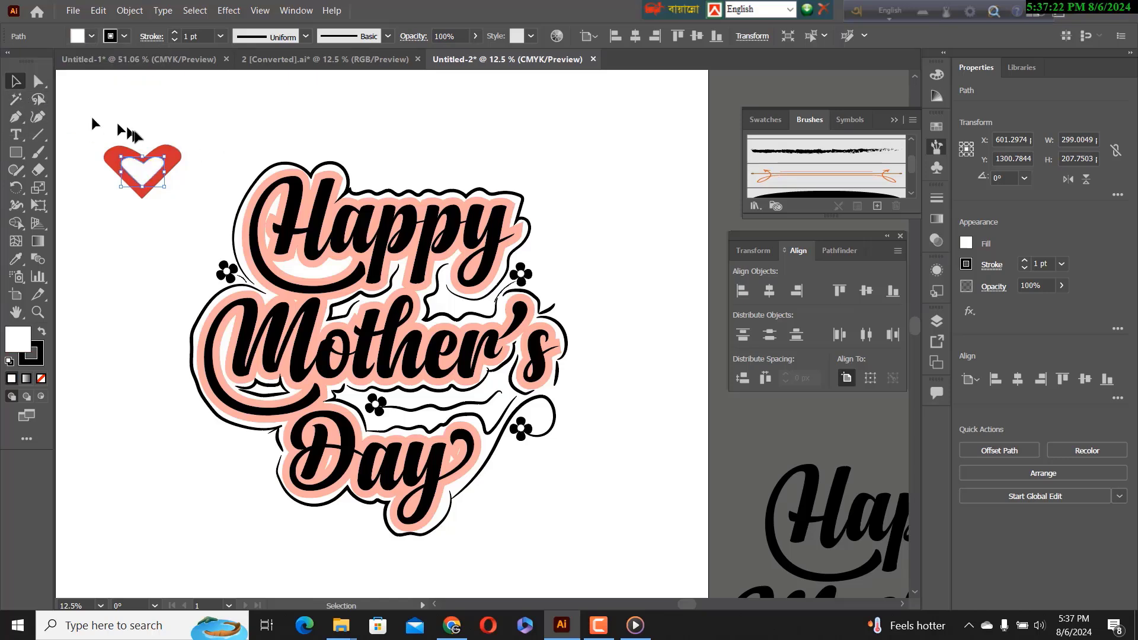
# Step: Group the red heart with the white heart inside it
pyautogui.click(145, 190)
pyautogui.moveTo(98, 137); pyautogui.dragTo(151, 190)
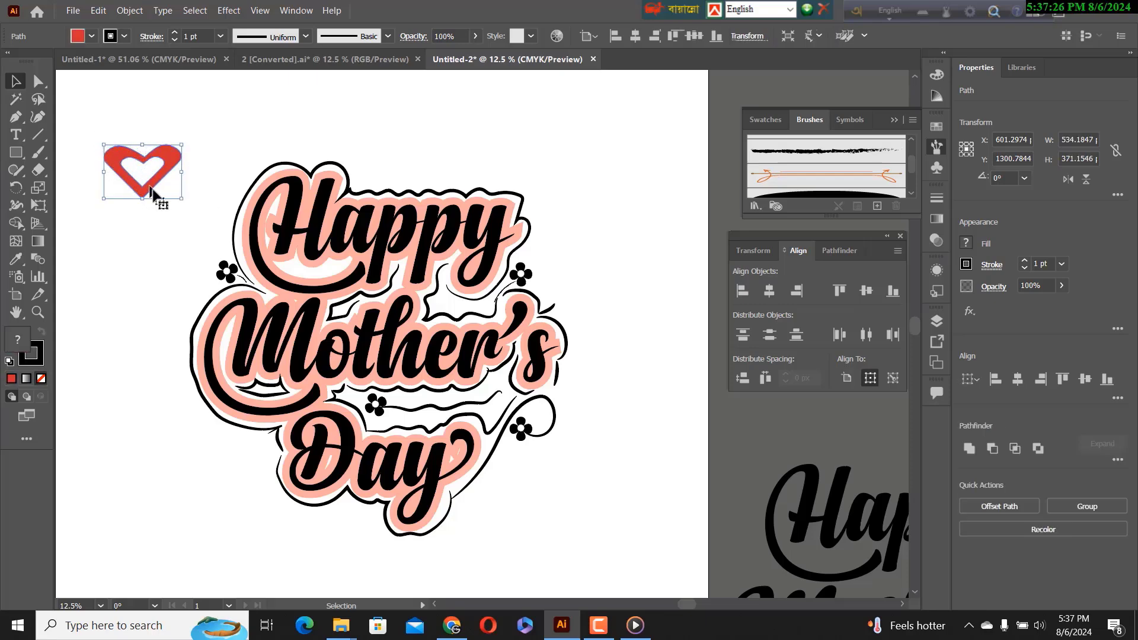
pyautogui.rightClick(150, 188)
pyautogui.click(184, 262)
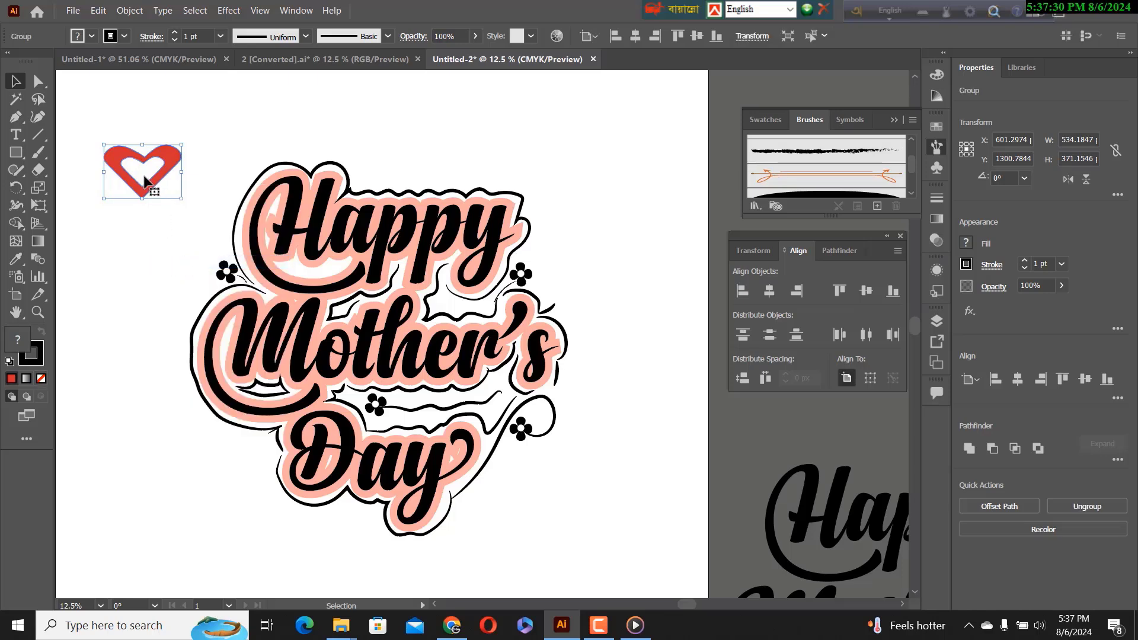
# Step: Place the heart above "Happy" with a smaller copy over it, and scale the pair to about 234 px wide
pyautogui.moveTo(145, 179); pyautogui.dragTo(368, 146)
pyautogui.click(135, 211)
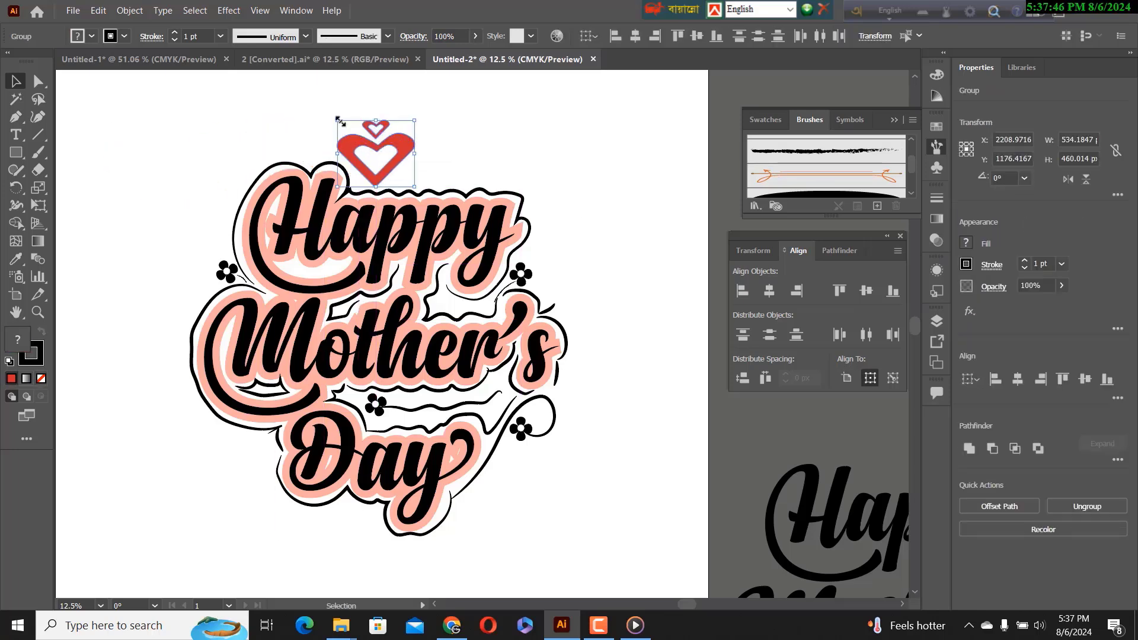
pyautogui.moveTo(340, 121); pyautogui.dragTo(360, 138)
# Step: Copy the heart pair three more times above "Happy", once to its right, and four times around "Day"
pyautogui.moveTo(380, 163); pyautogui.dragTo(471, 182)
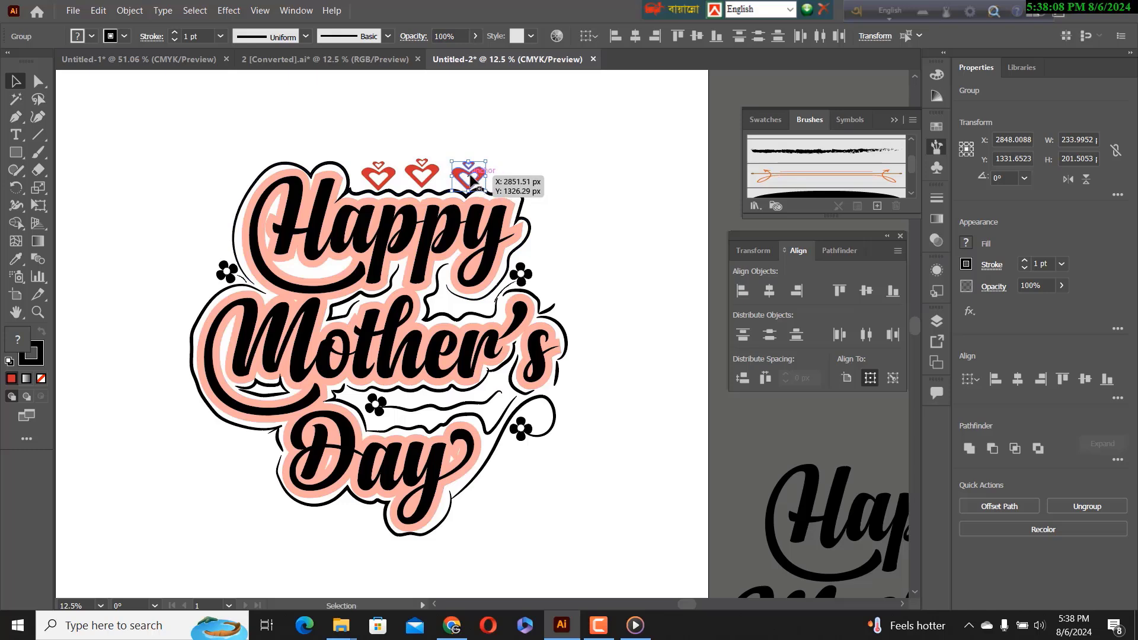
pyautogui.moveTo(471, 177); pyautogui.dragTo(548, 268)
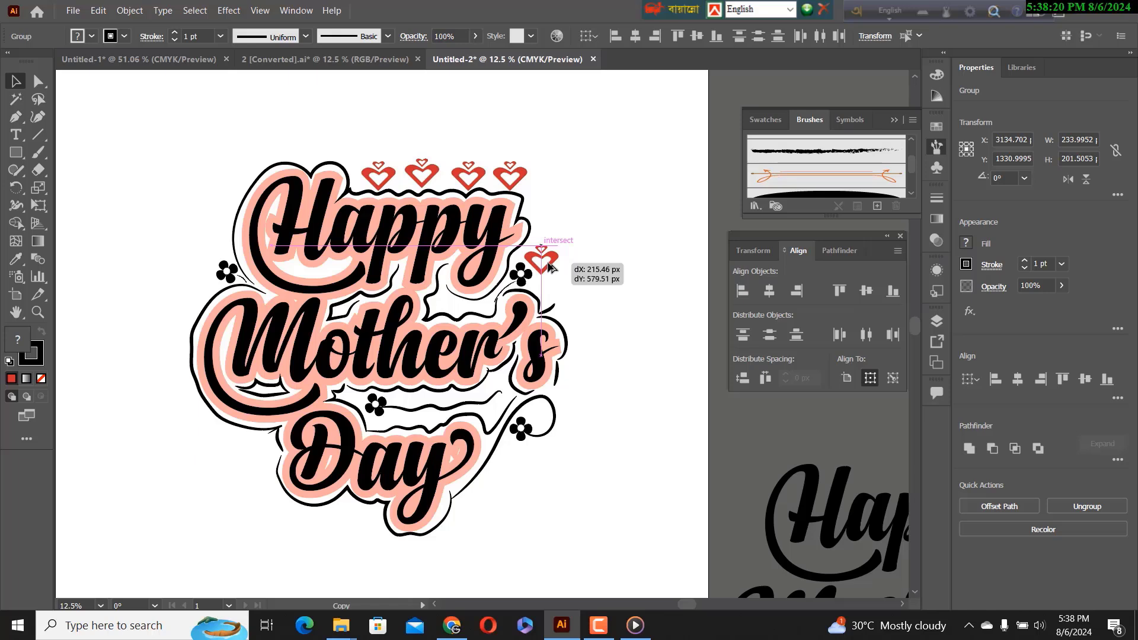
pyautogui.moveTo(548, 268); pyautogui.dragTo(353, 527)
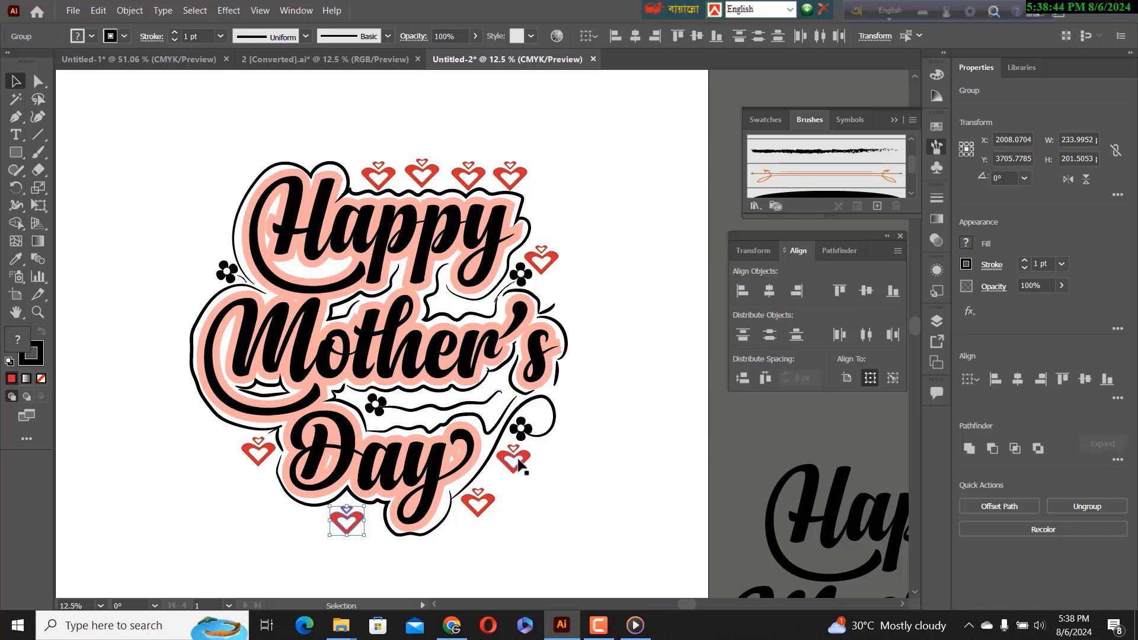
# Step: Try adding a copy of the larger heart in the gap above "Mother's", and undo it with the latest heart placements
pyautogui.moveTo(485, 506); pyautogui.dragTo(456, 306)
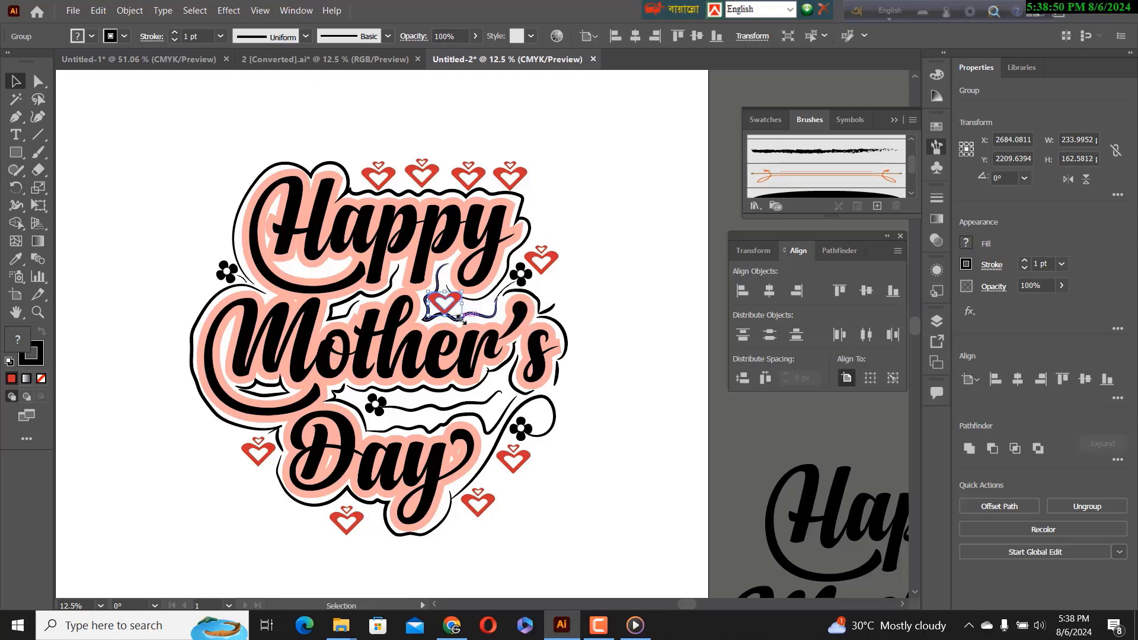
pyautogui.moveTo(464, 321); pyautogui.dragTo(454, 318)
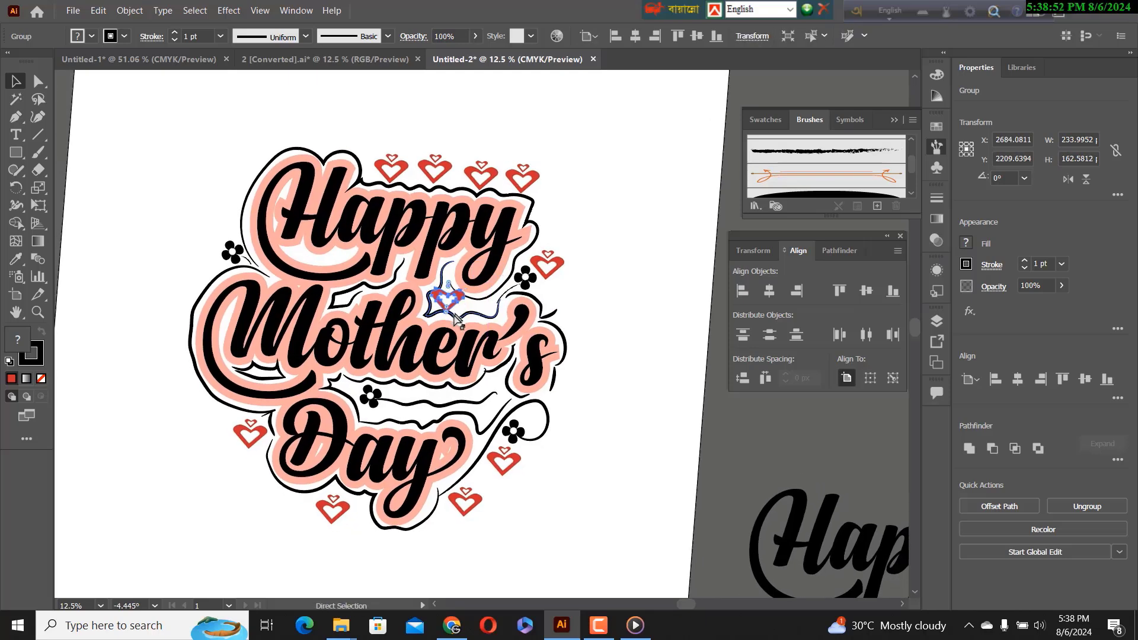
pyautogui.hotkey('ctrl', 'z')
pyautogui.press('a')
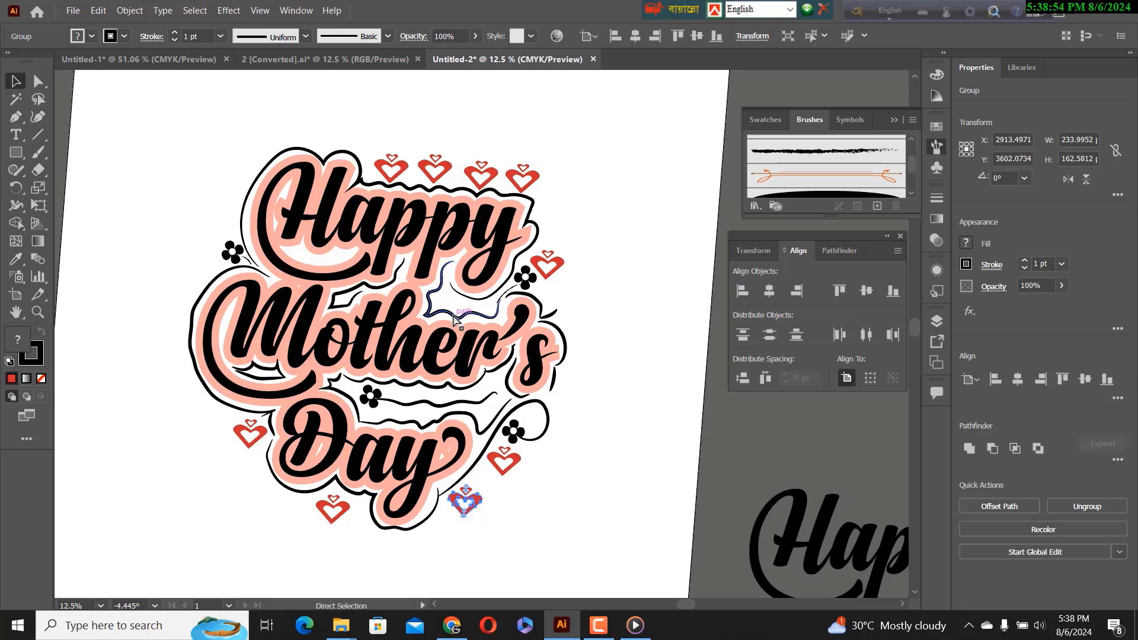
pyautogui.press('v')
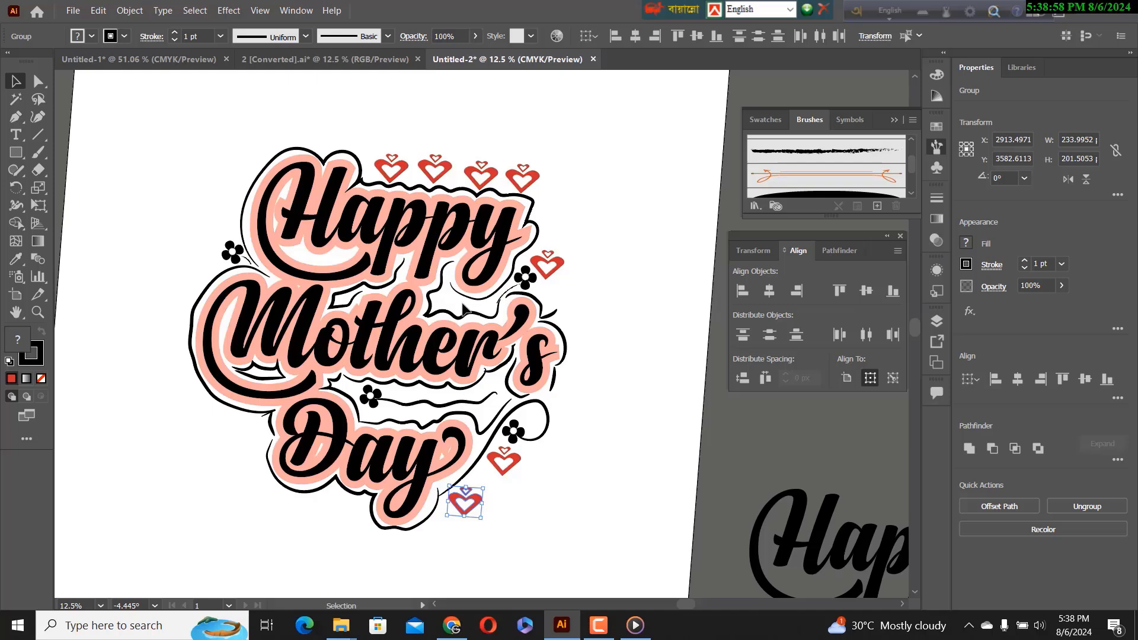
pyautogui.press('a')
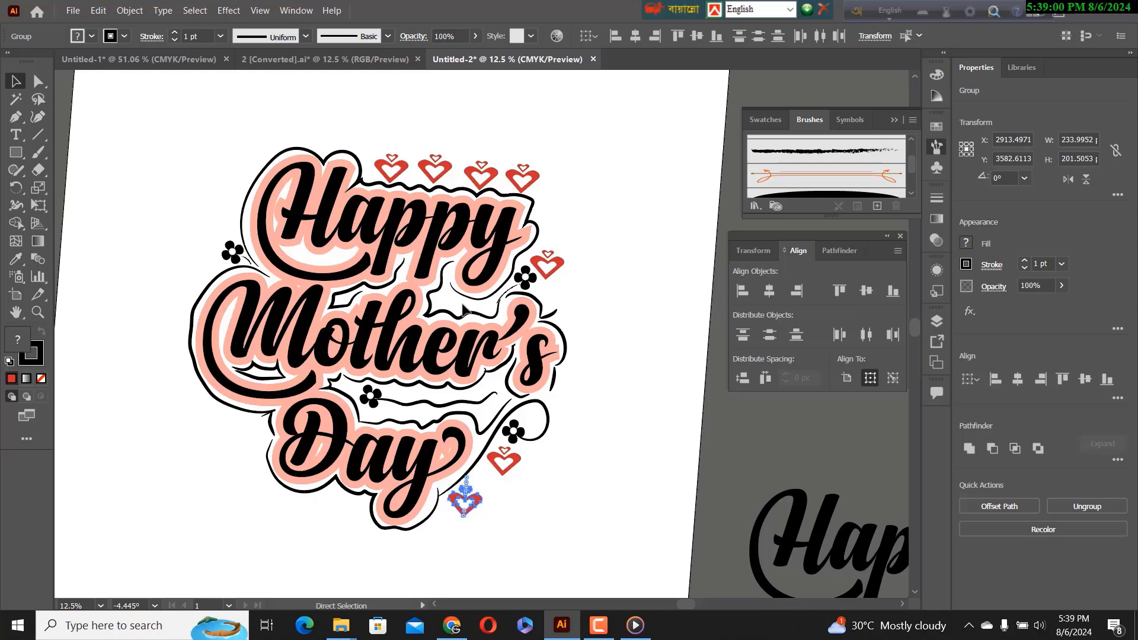
pyautogui.hotkey('ctrl', 'z')
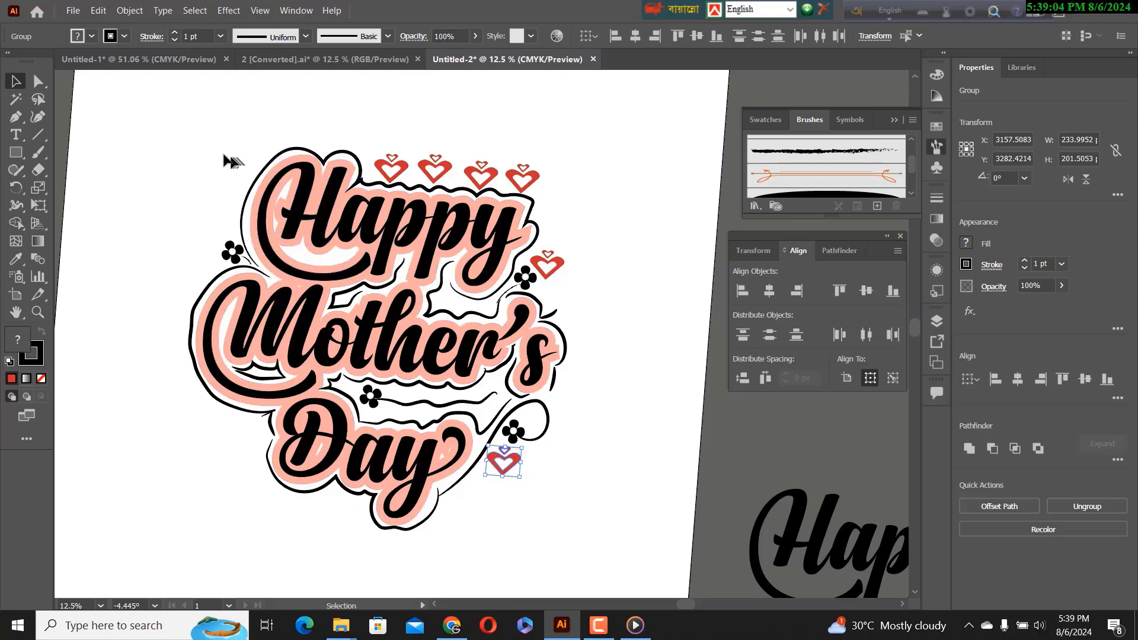
pyautogui.press('a')
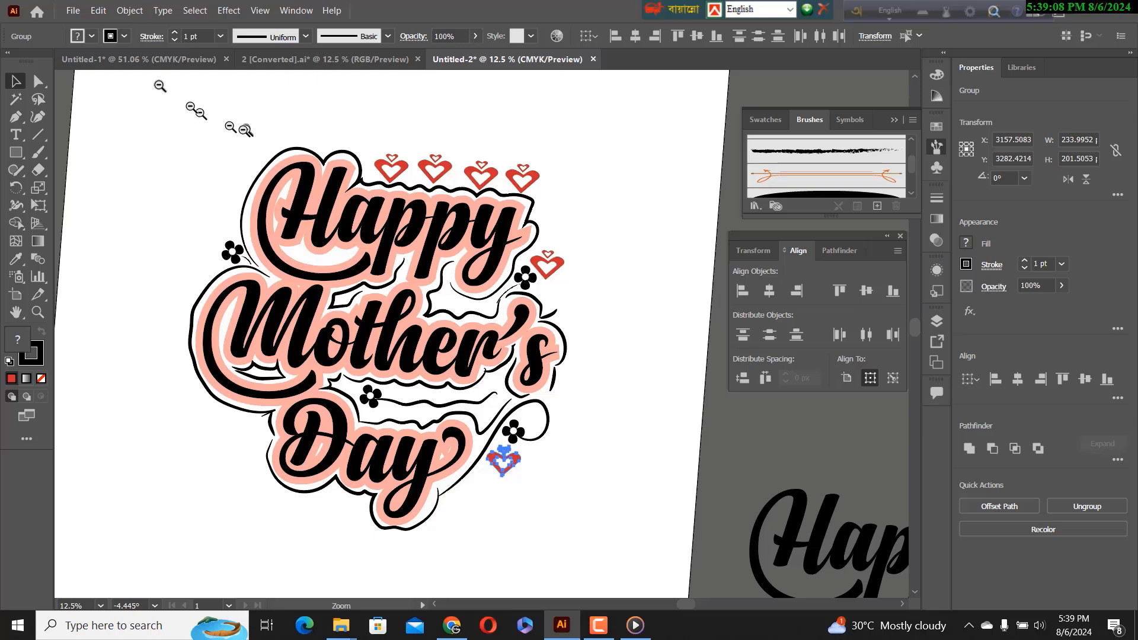
# Step: Redo the undone heart pair placements at the lower right and left of "Day"
pyautogui.click(99, 11)
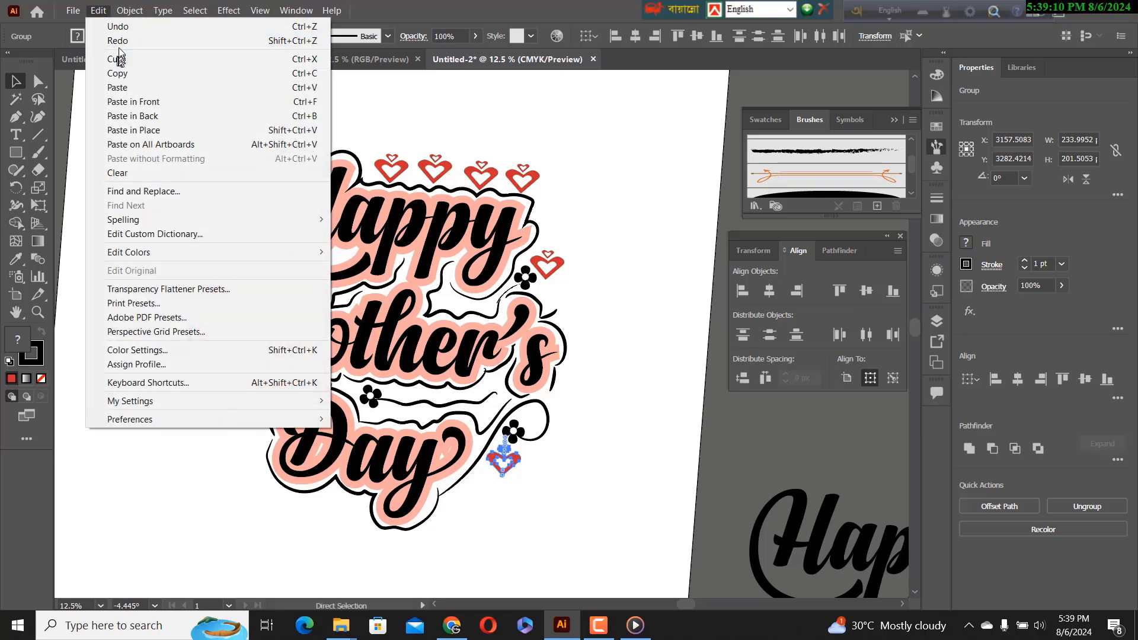
pyautogui.moveTo(129, 10)
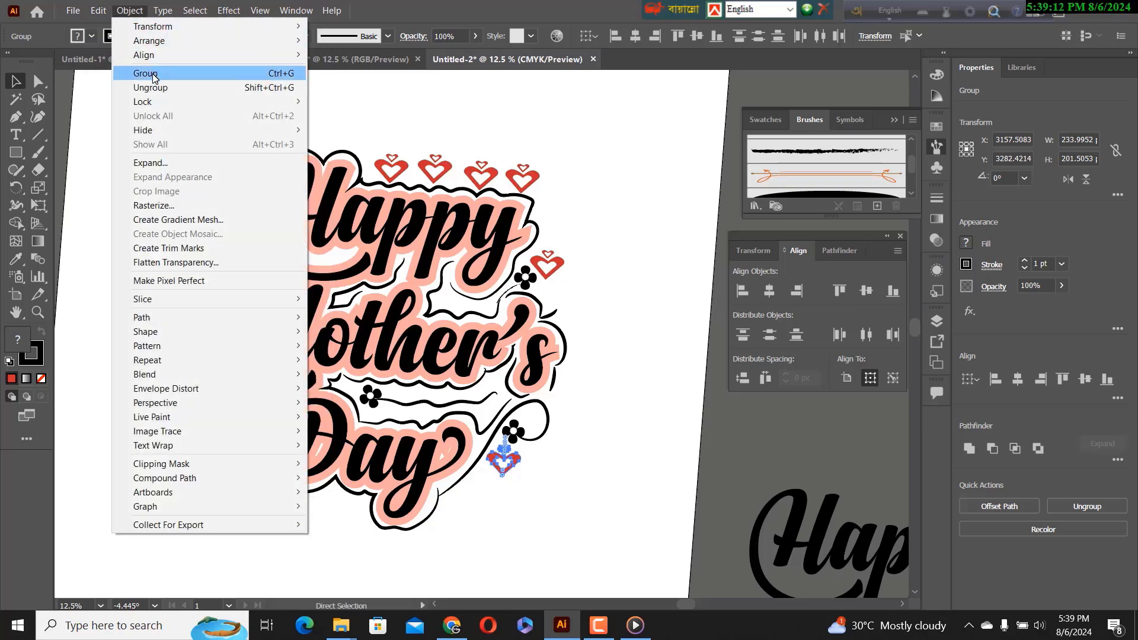
pyautogui.click(153, 74)
pyautogui.click(98, 10)
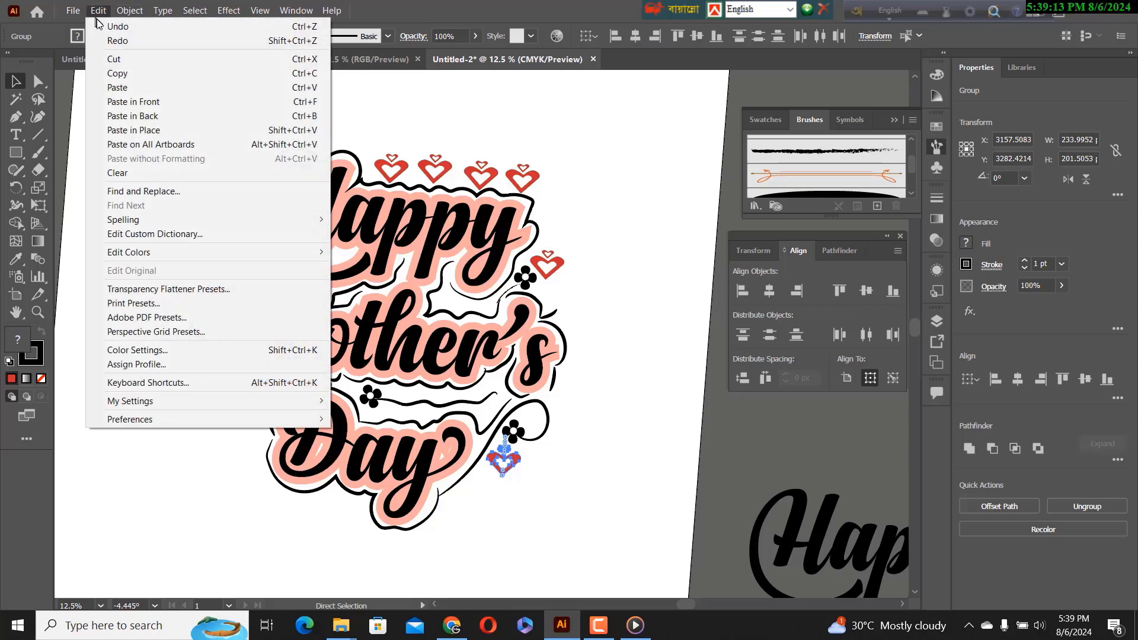
pyautogui.click(117, 41)
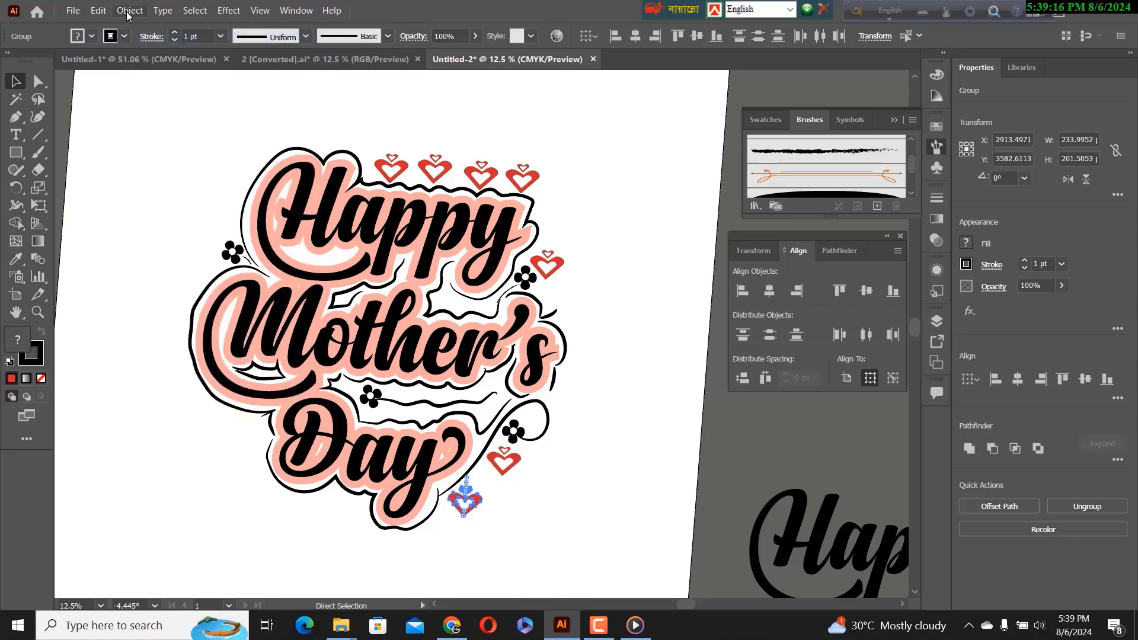
pyautogui.click(126, 11)
pyautogui.moveTo(98, 10)
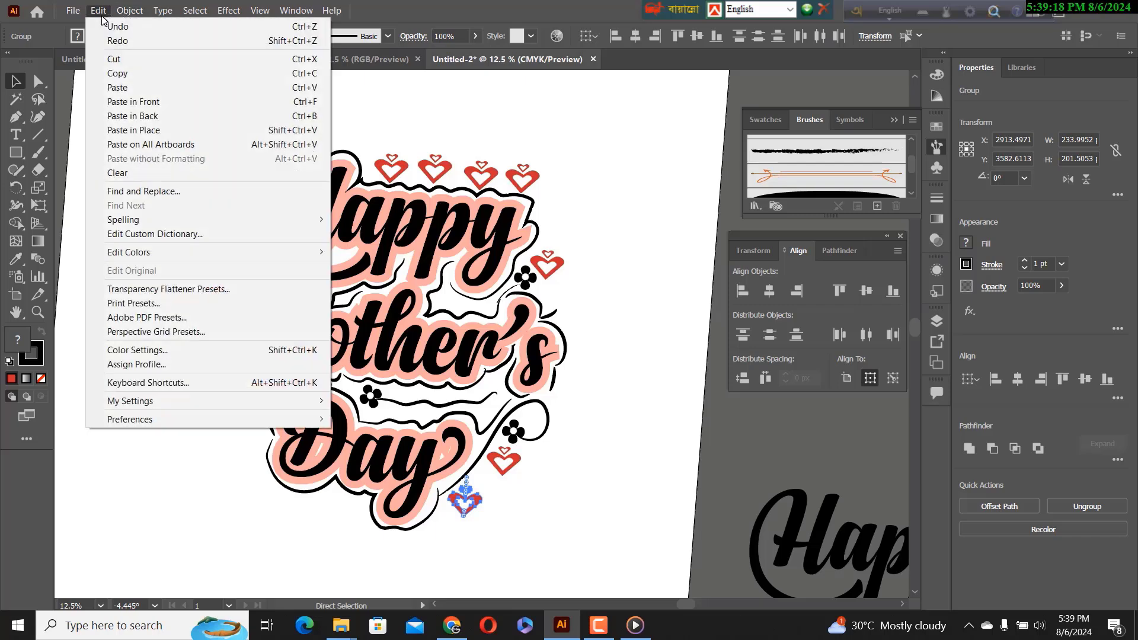
pyautogui.click(120, 41)
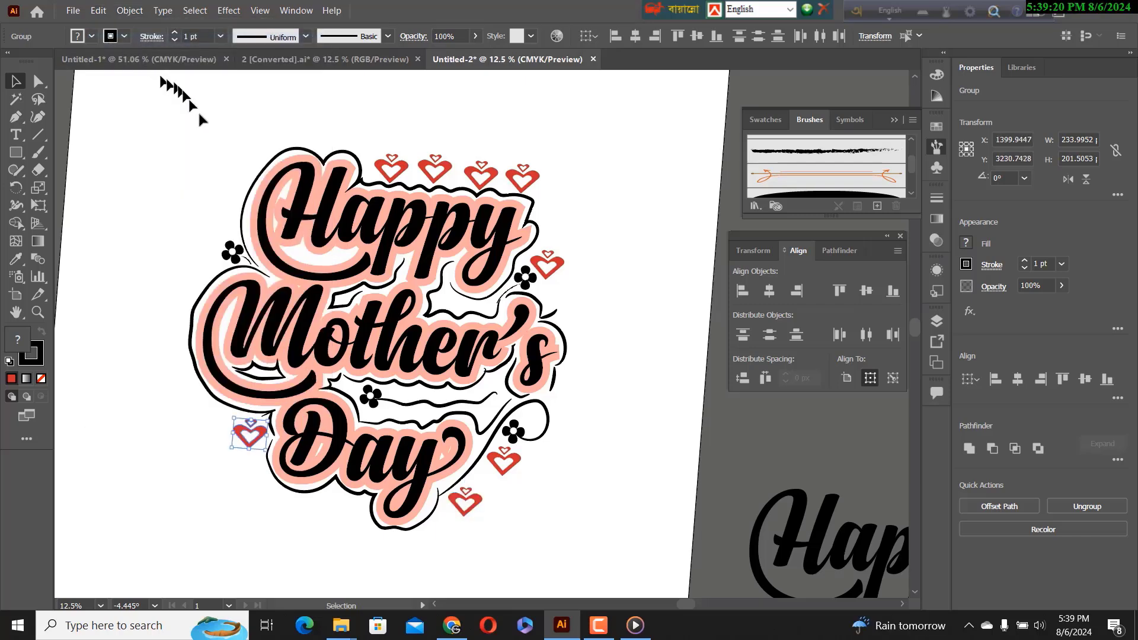